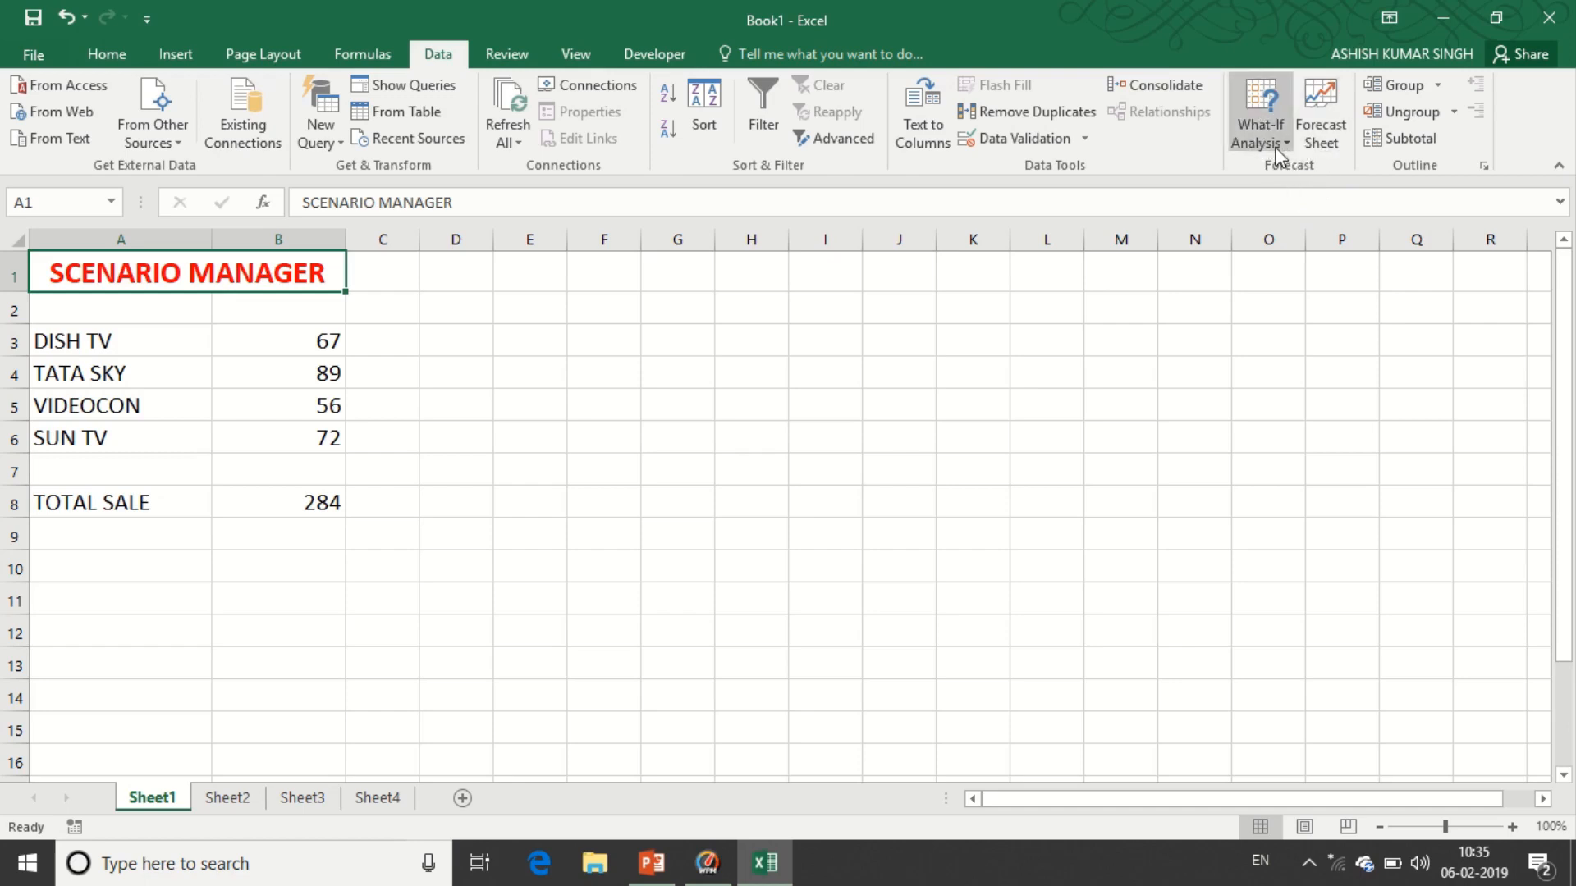
left_click(1276, 147)
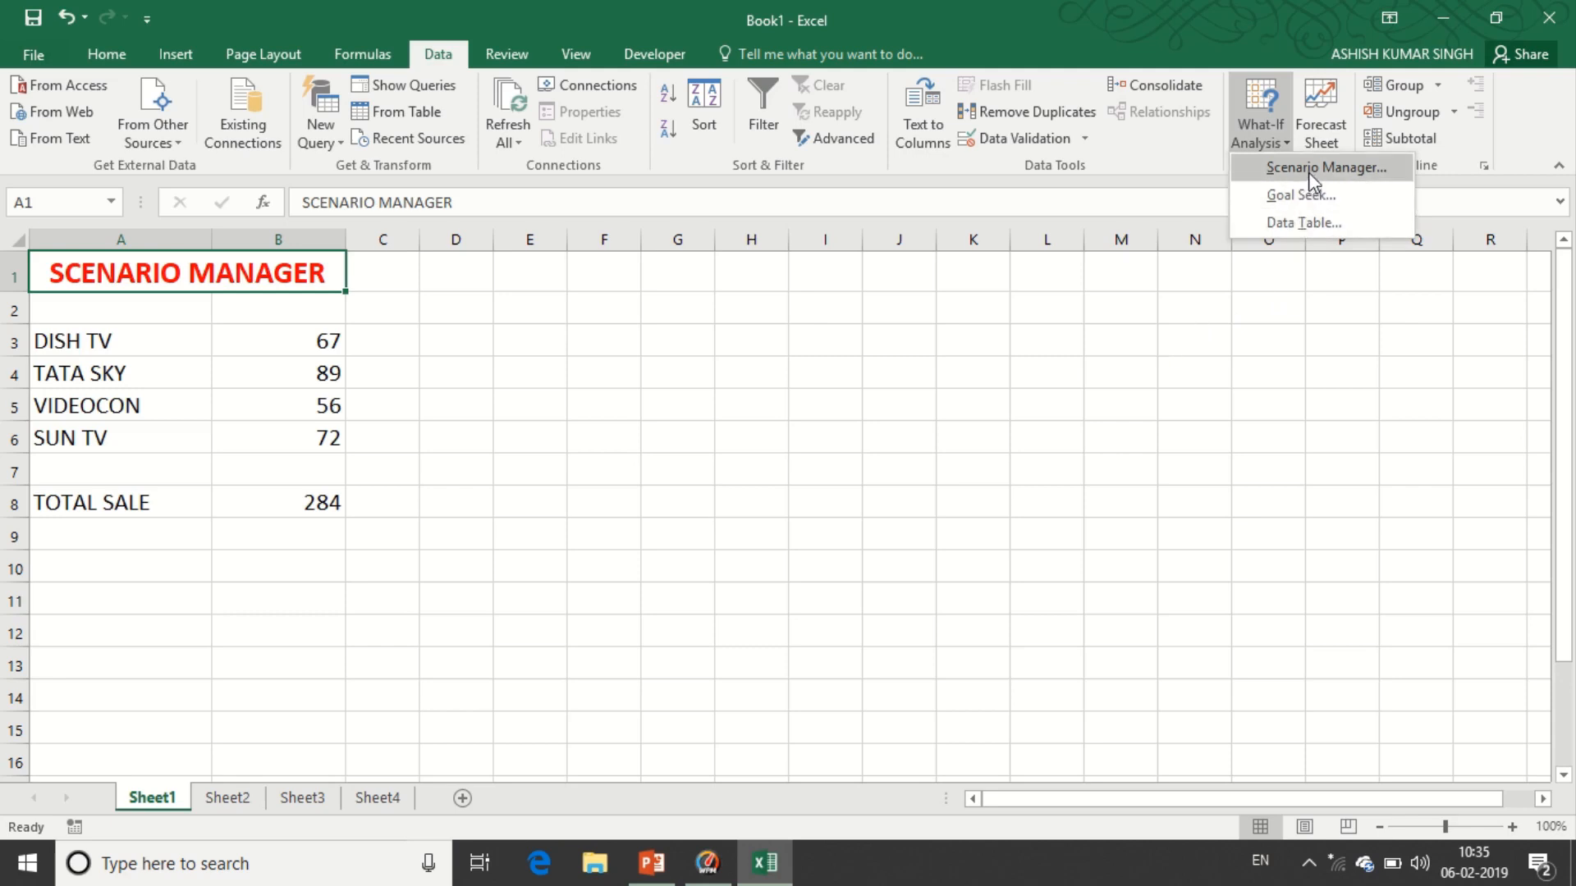
left_click(644, 437)
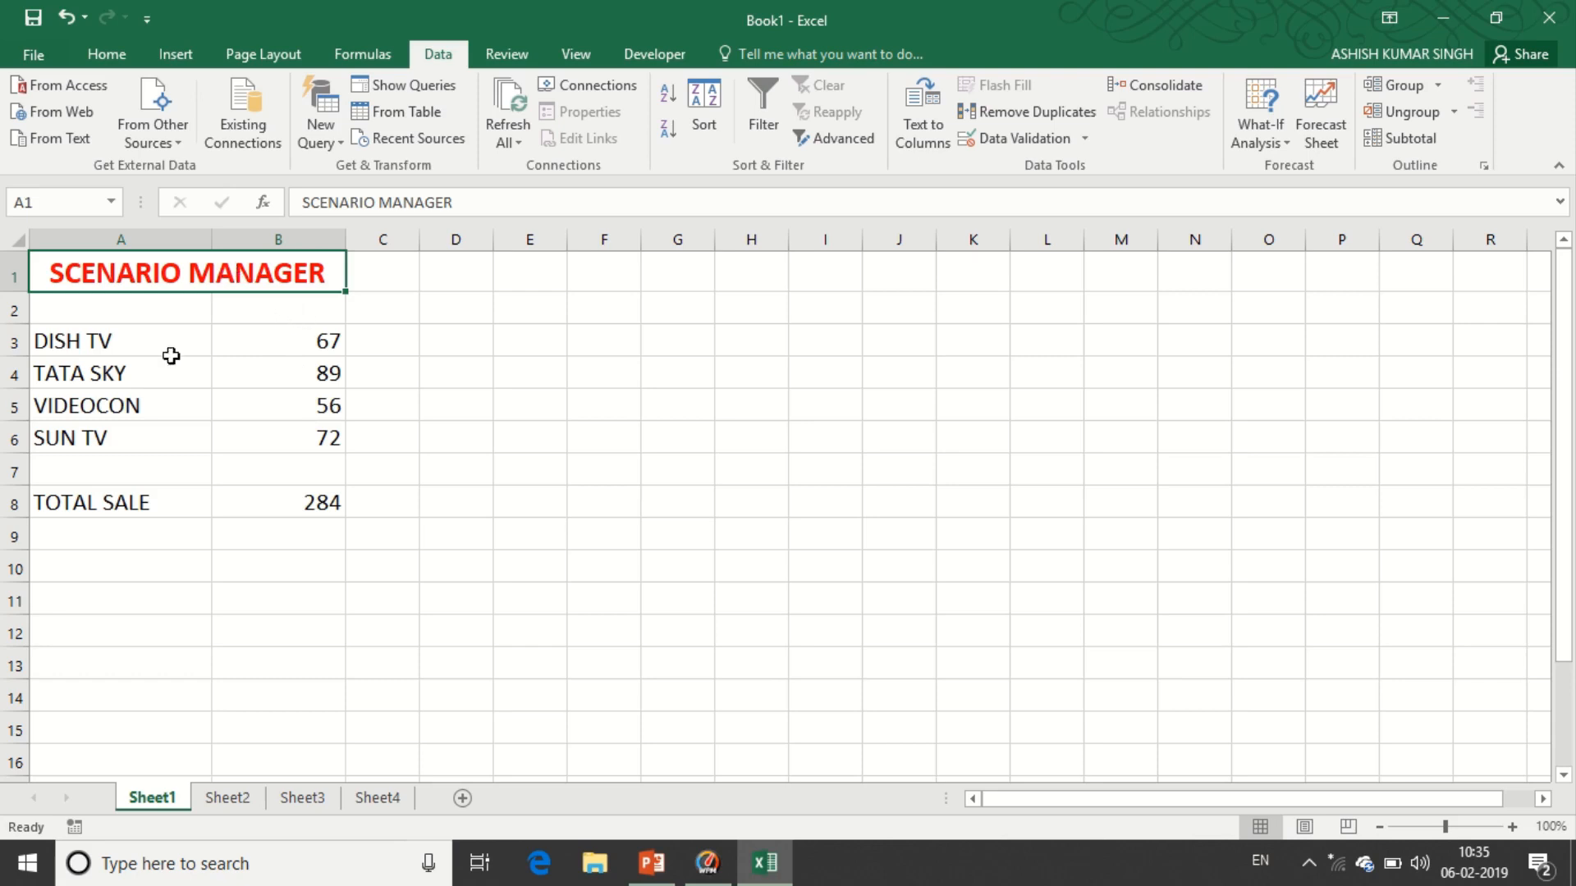
Select the sales table A3:B8 and start adding a Scenario Manager scenario named MIN
left_click_drag(89, 343, 292, 439)
mouse_move(624, 12)
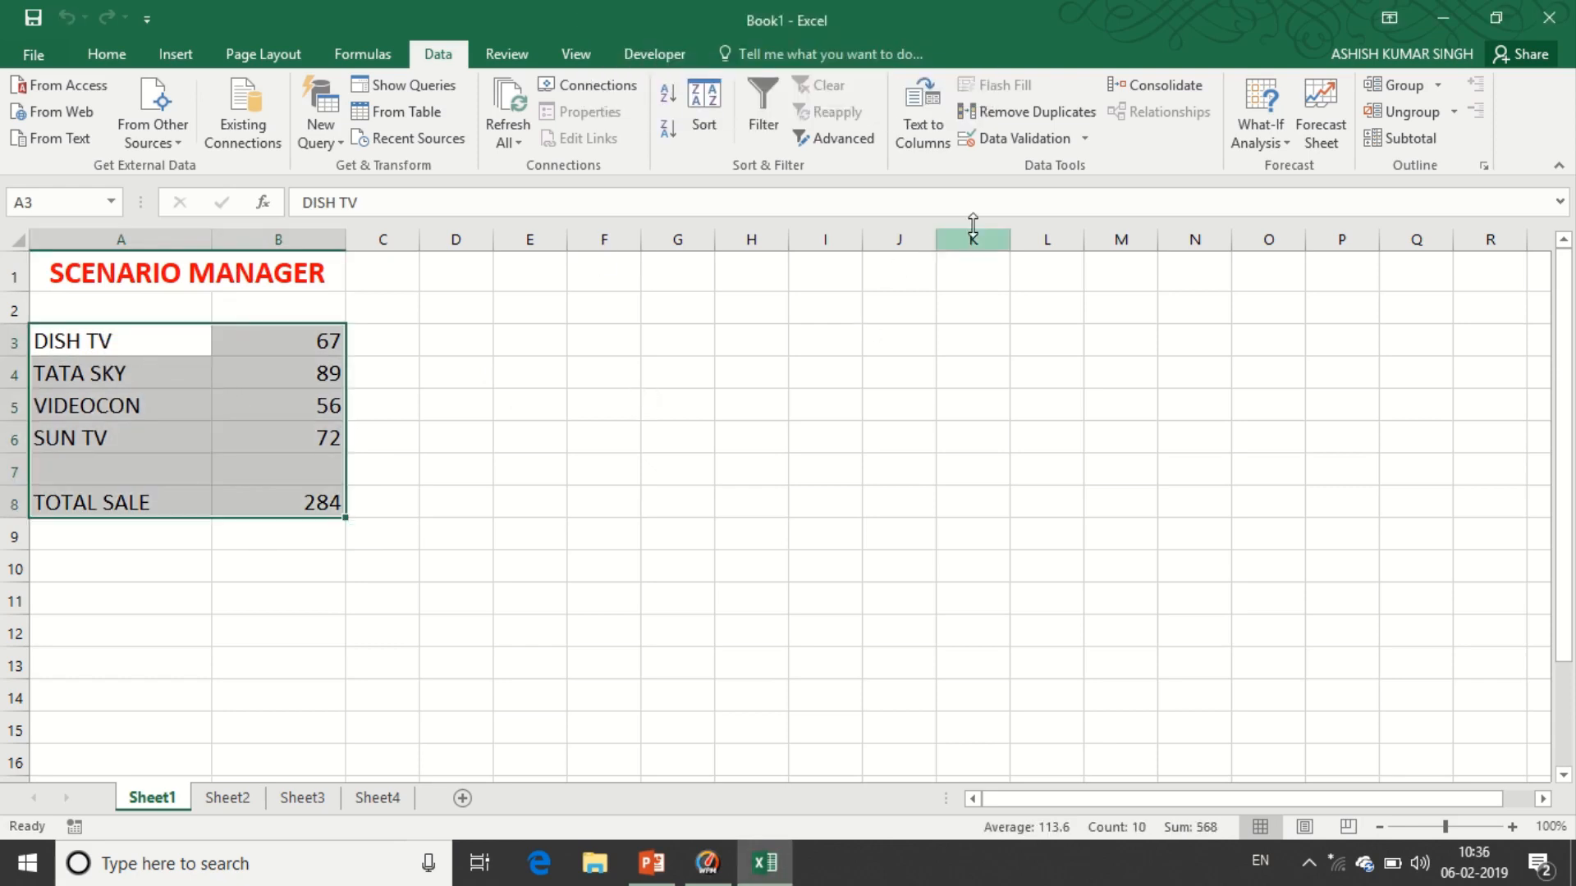
left_click(1283, 142)
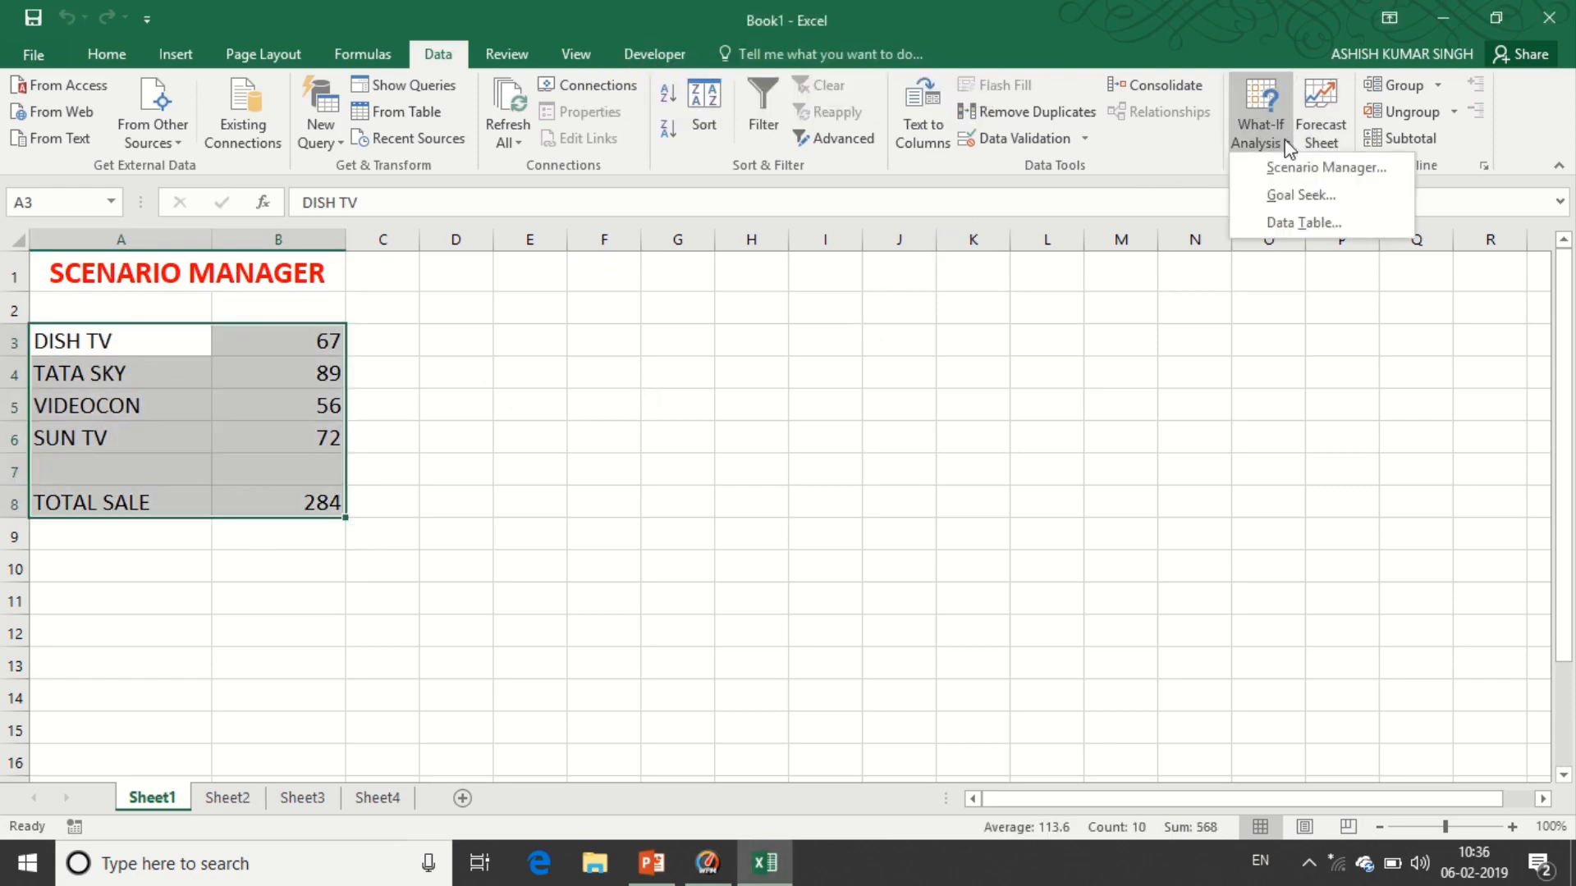
left_click(1288, 168)
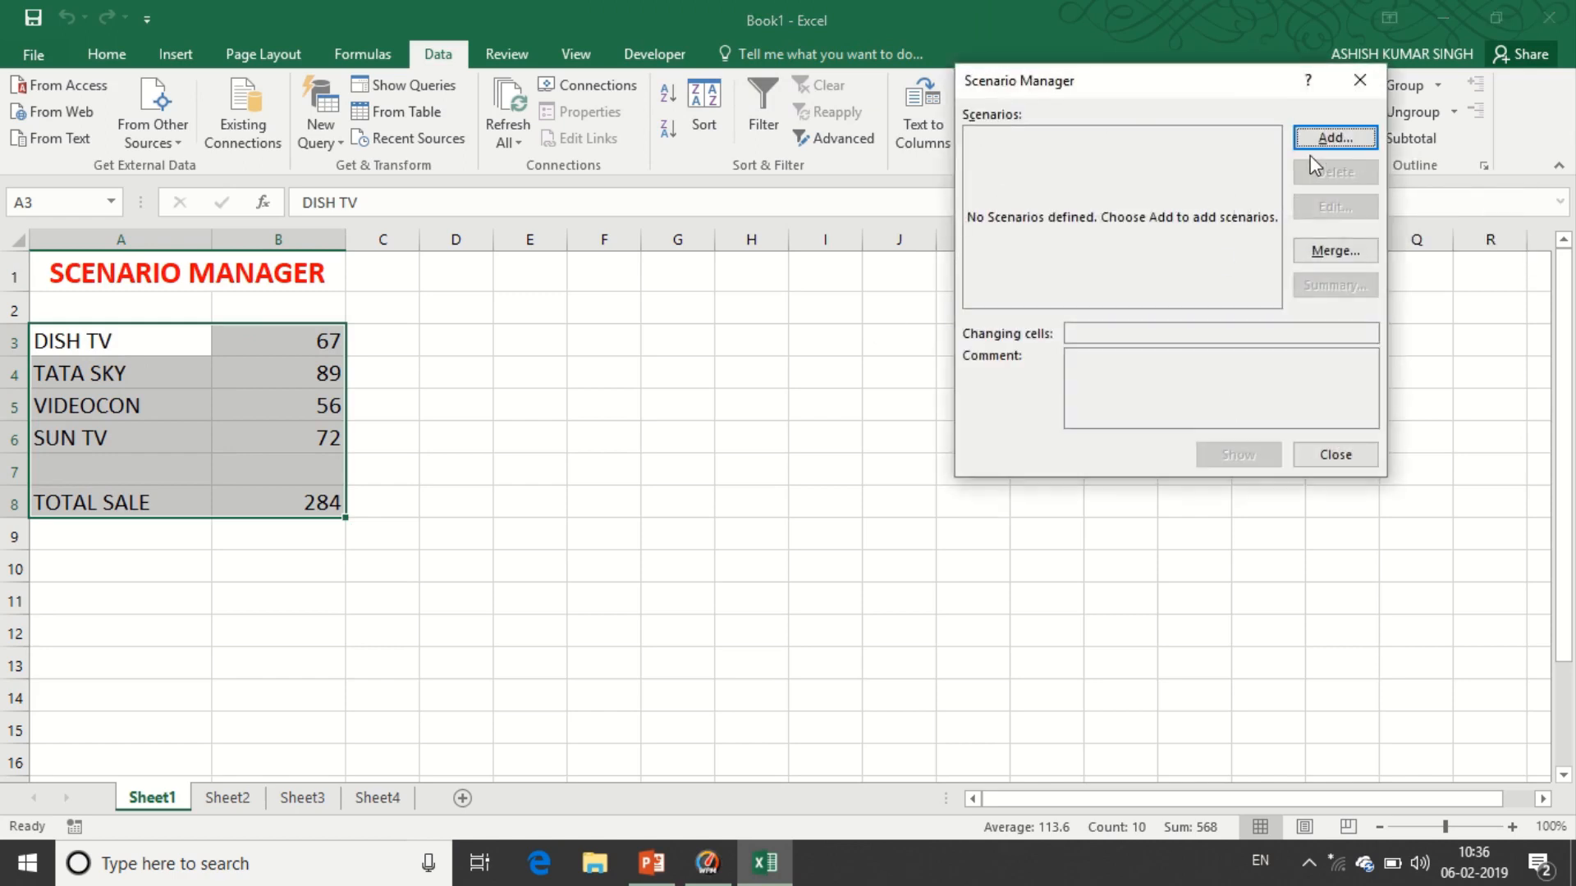
left_click(1331, 140)
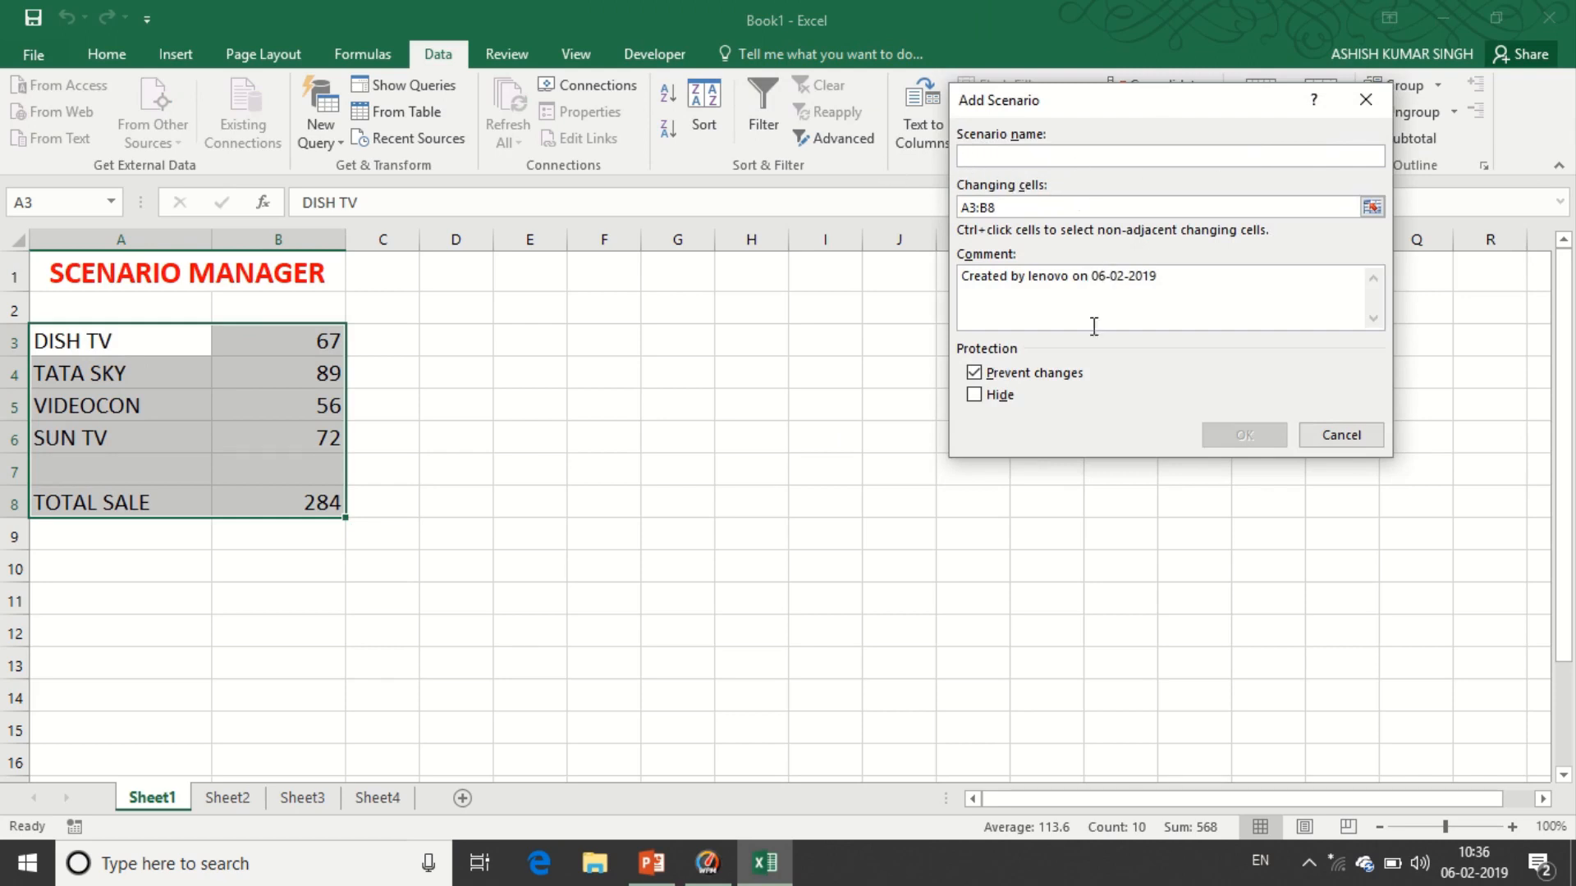
type("MIN")
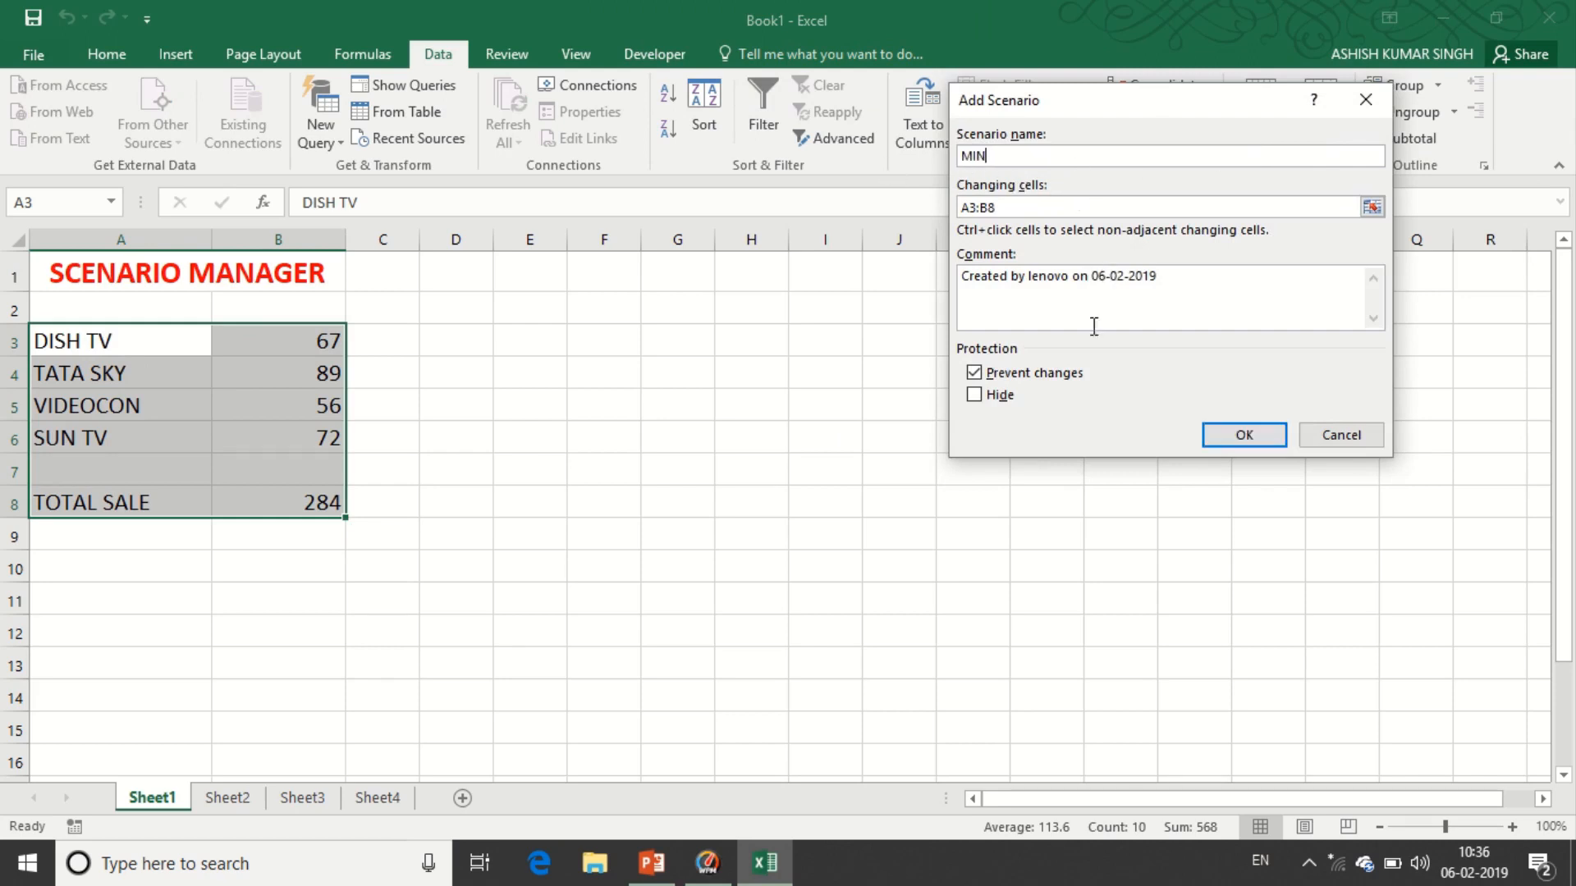
Set the MIN scenario's changing cells to B3:B6 and enter the values 60, 80, 52 and 65
left_click(1009, 207)
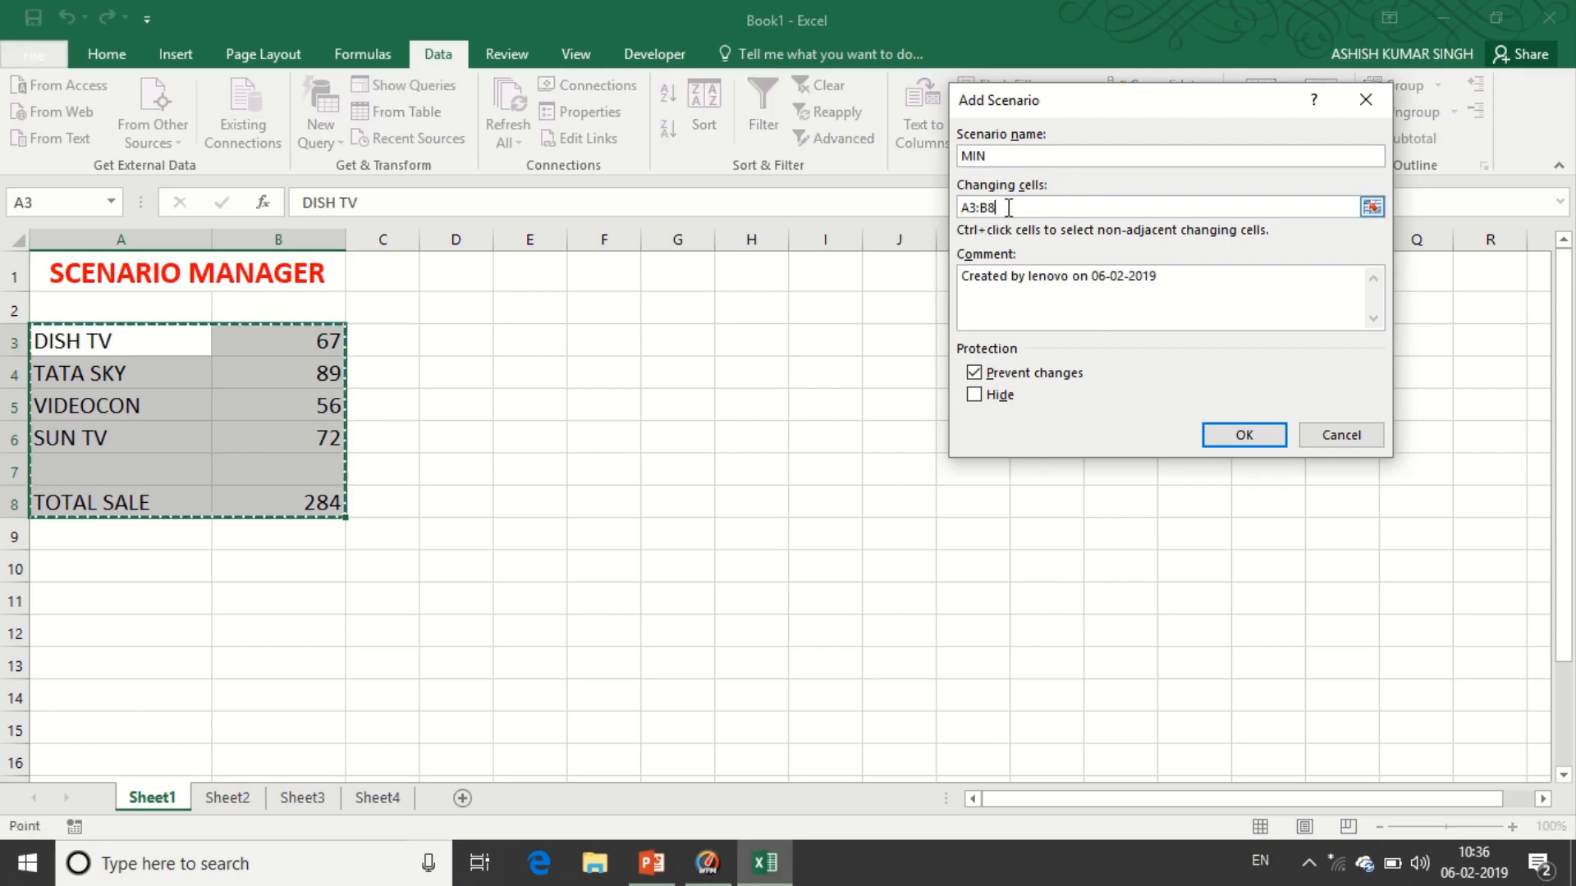
key("BackSpace")
key("BackSpace")
key("BackSpace")
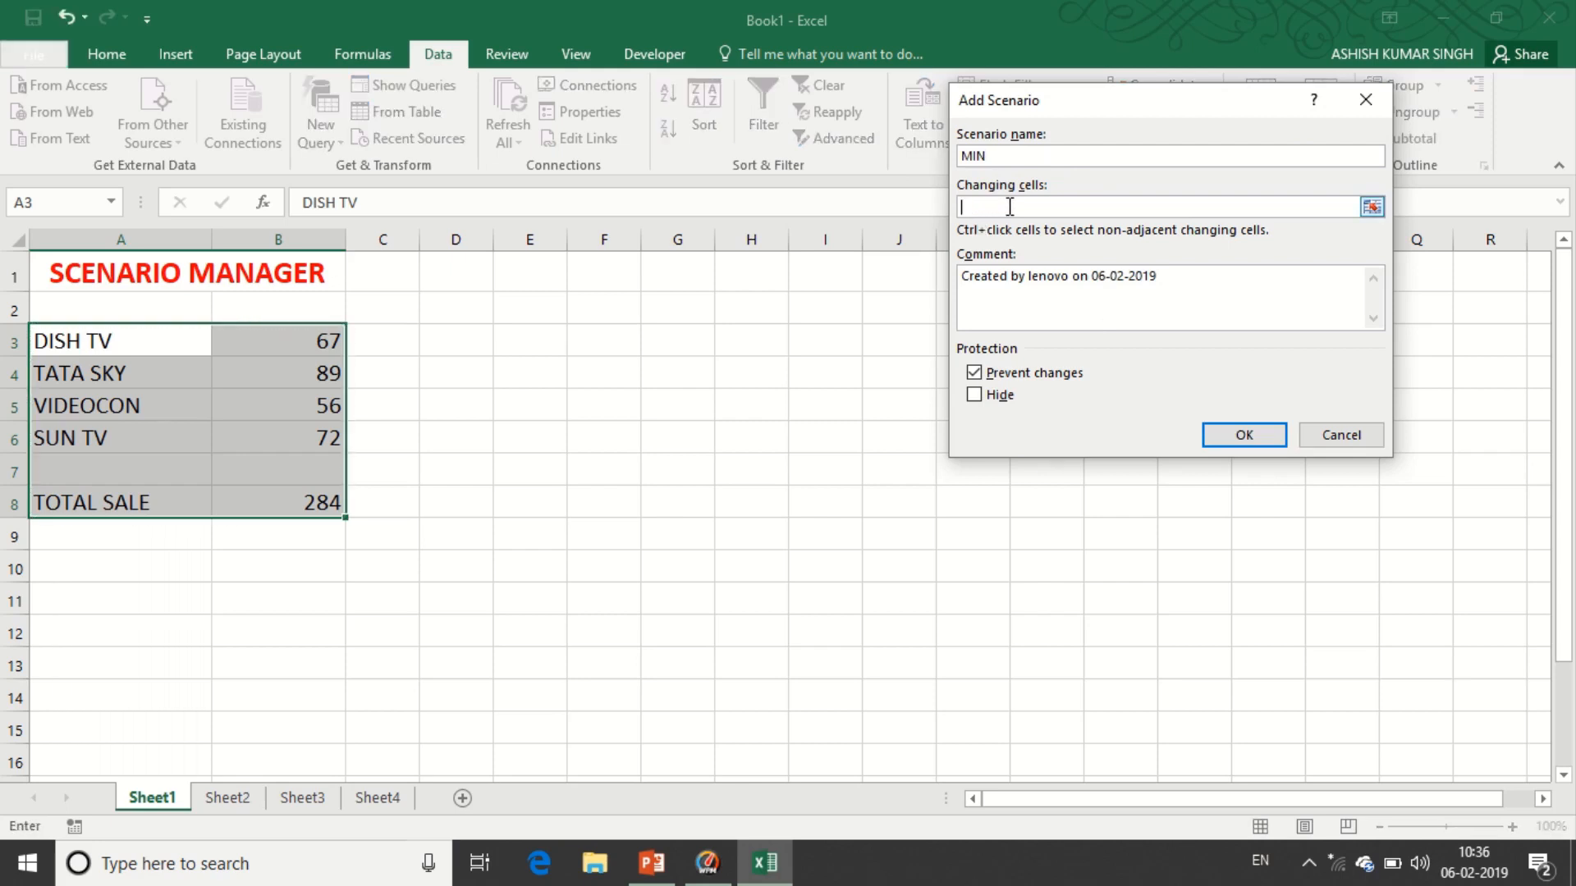
left_click(267, 350)
left_click_drag(267, 349, 274, 426)
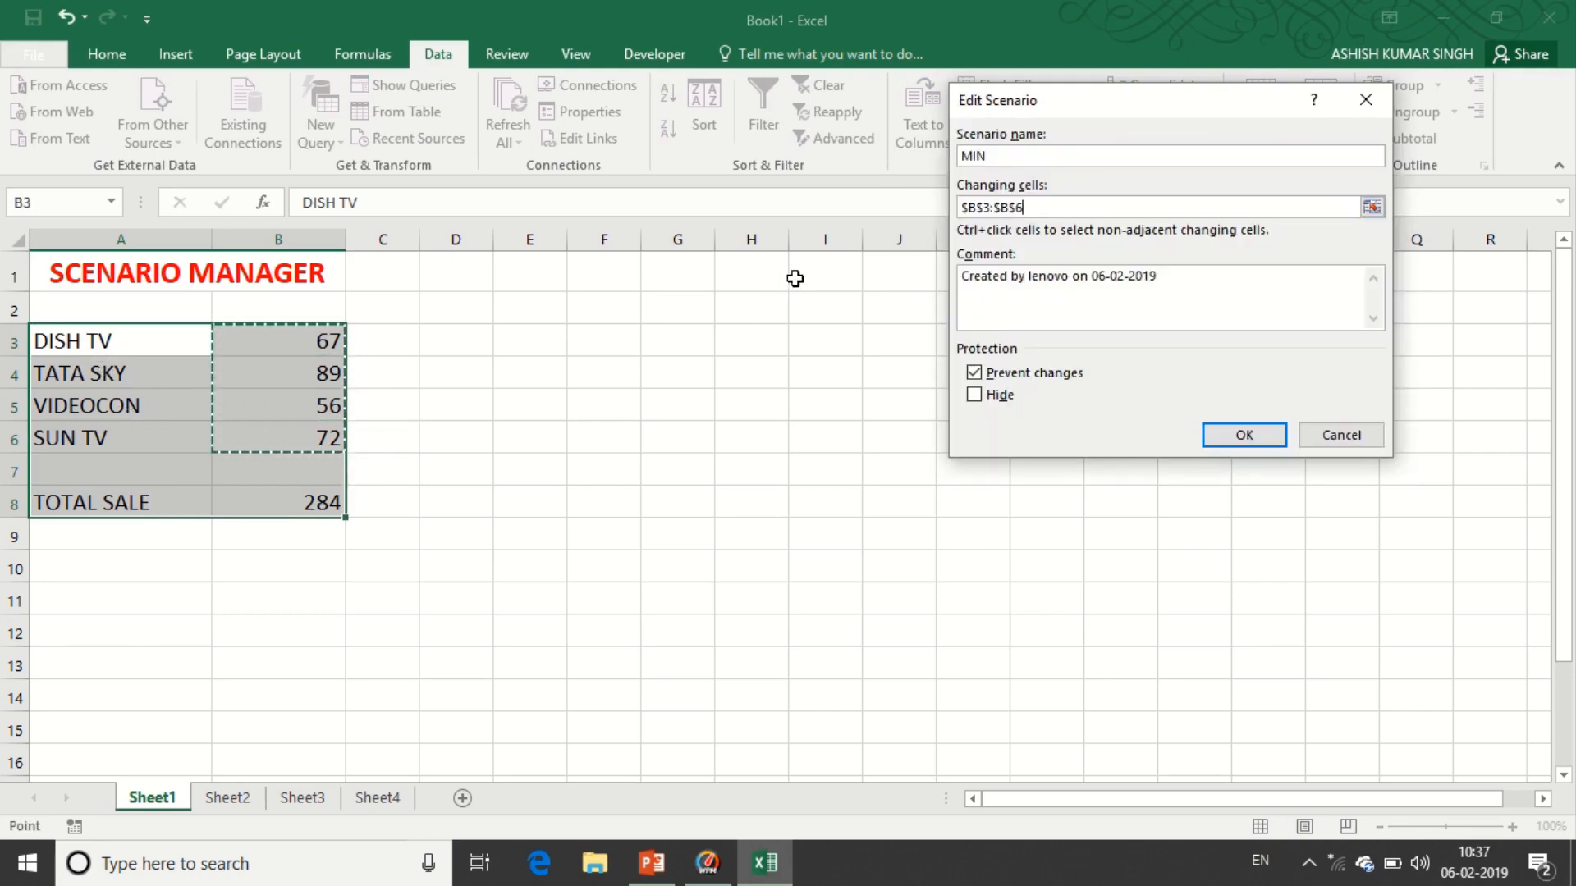
left_click(1235, 435)
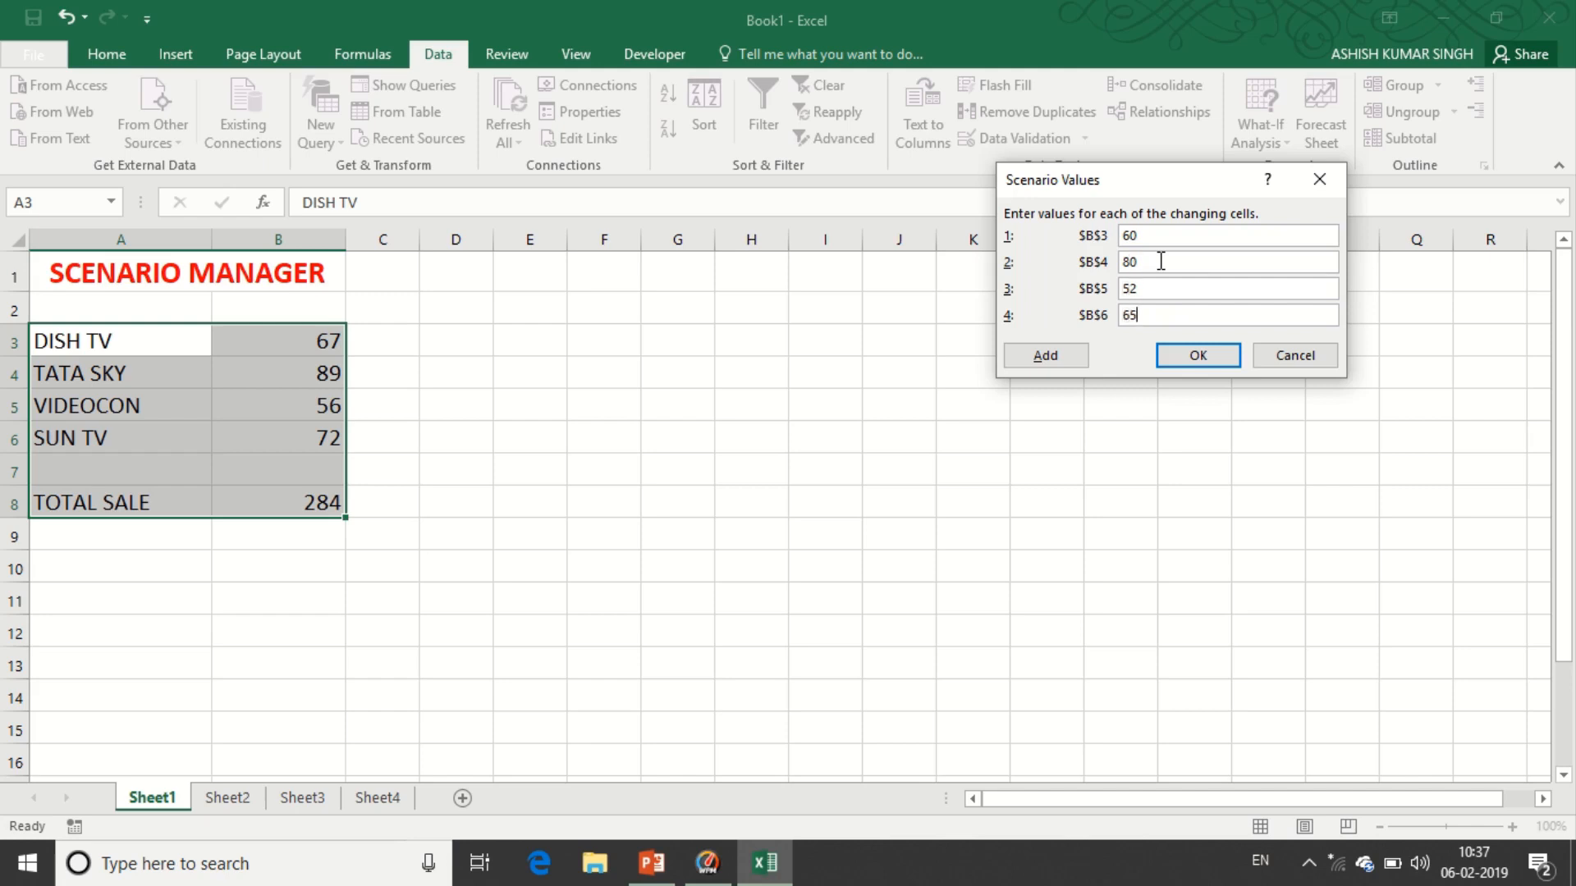
Add a second scenario named MAX for B3:B6 with the values 75, 97, 66 and 79
left_click(1055, 353)
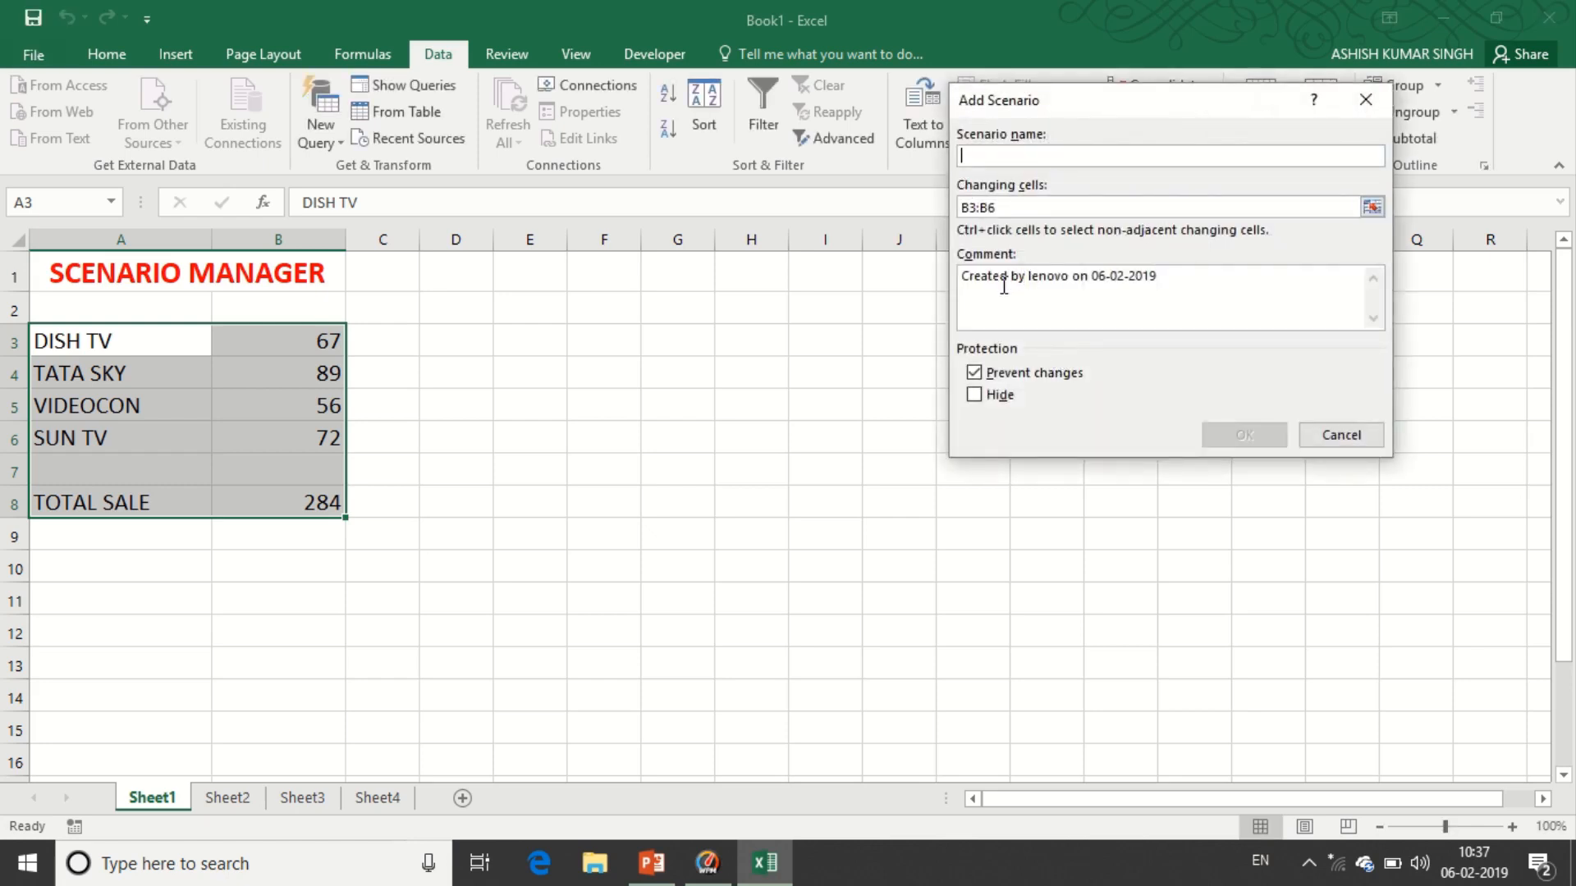
type("MAX")
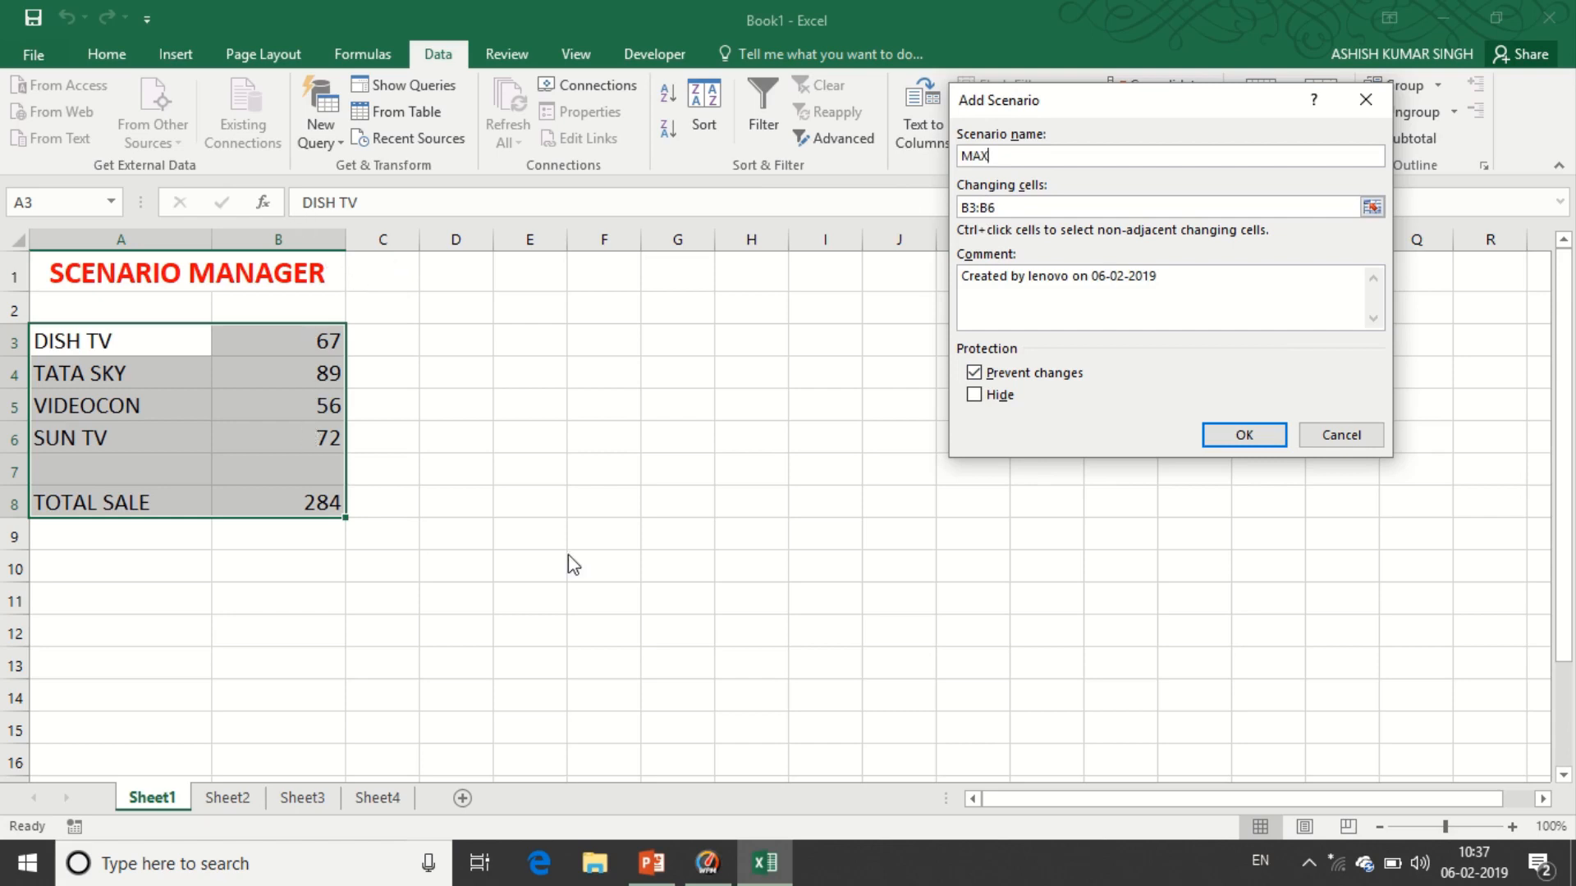
left_click(1214, 433)
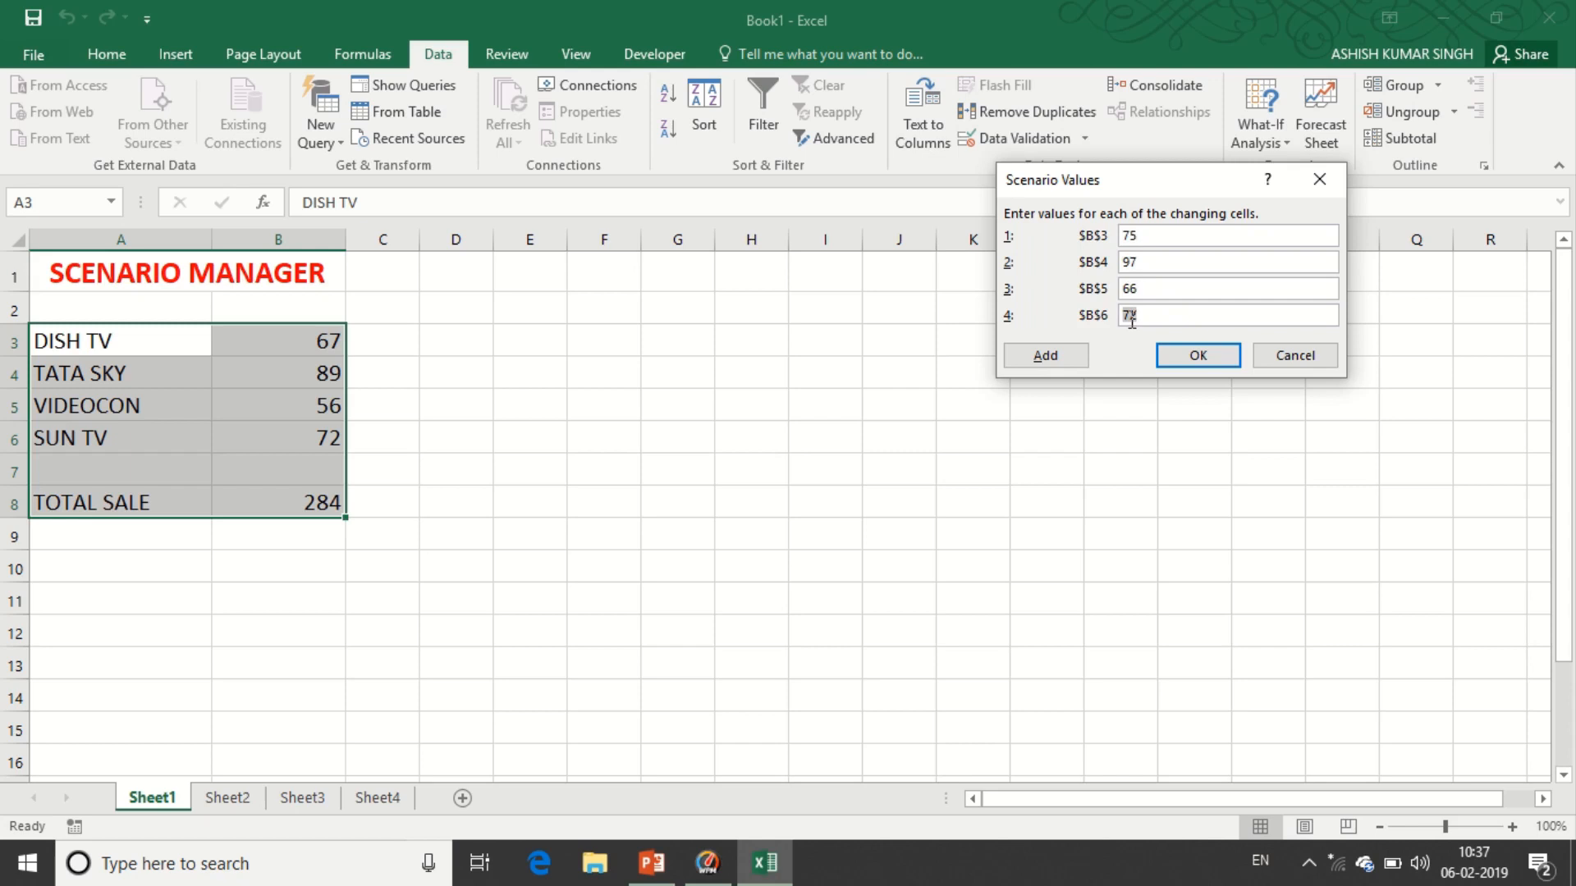
left_click(1047, 358)
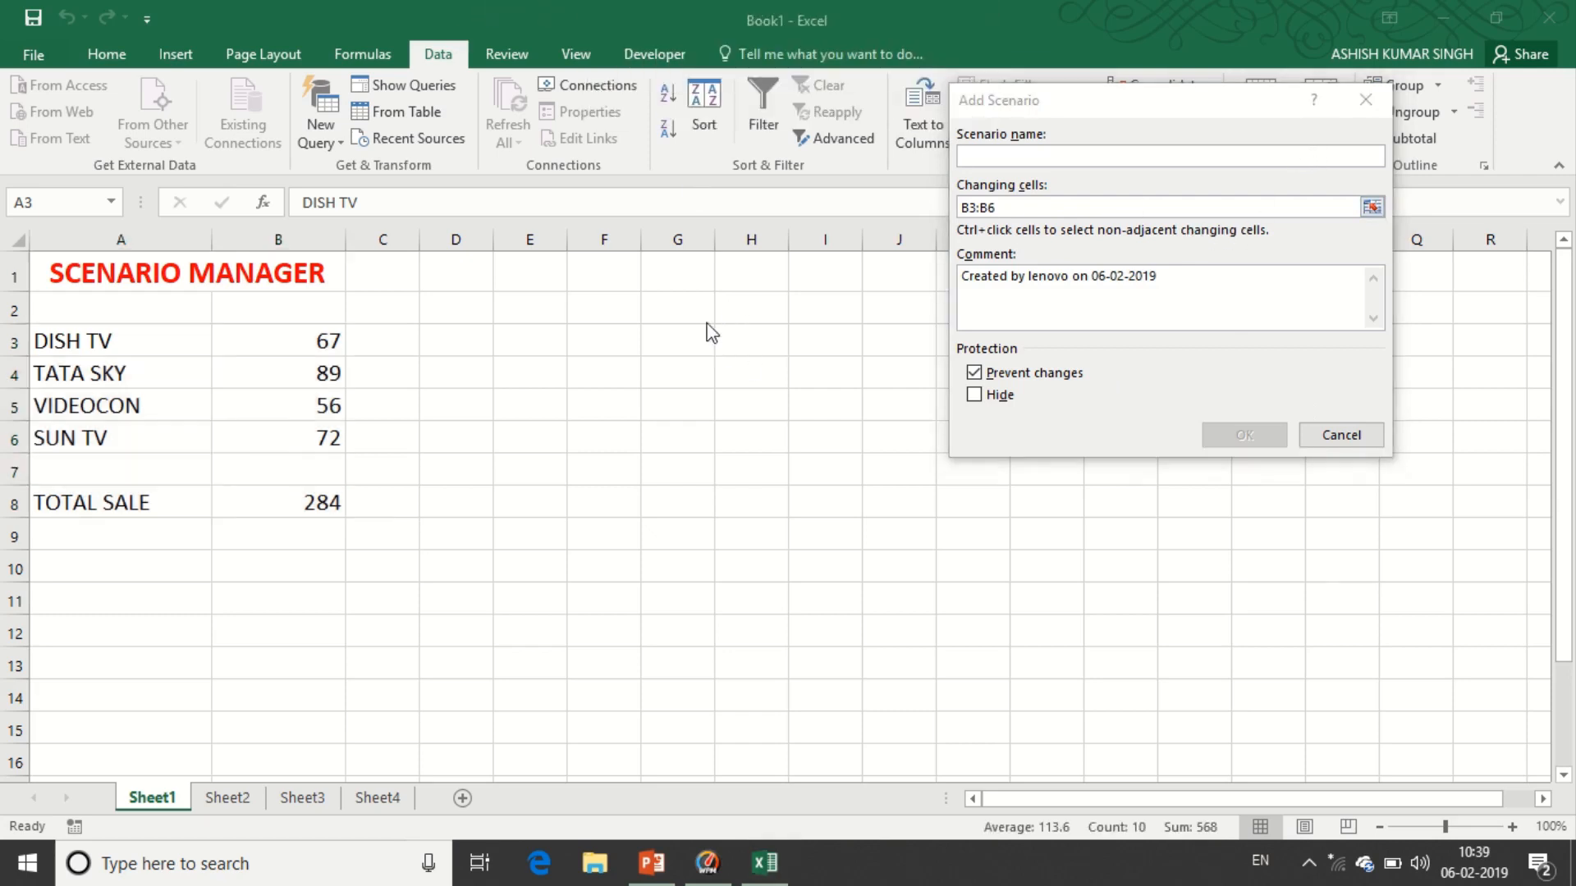
left_click(1341, 434)
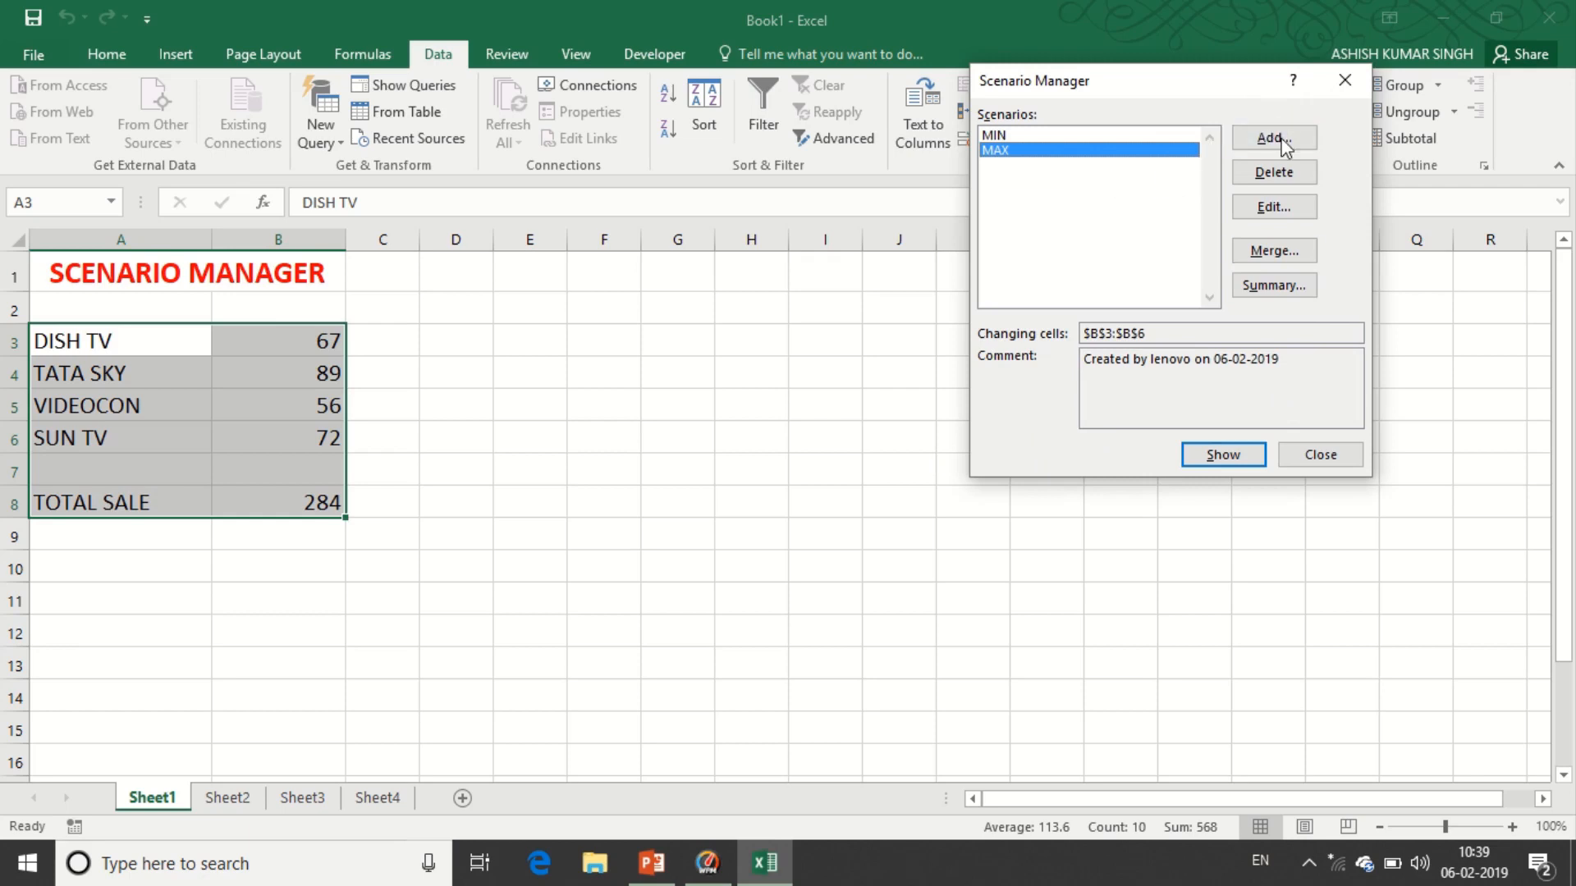
Generate a Scenario summary report with B8 as the result cell, and compare the report with Sheet1
left_click(1273, 286)
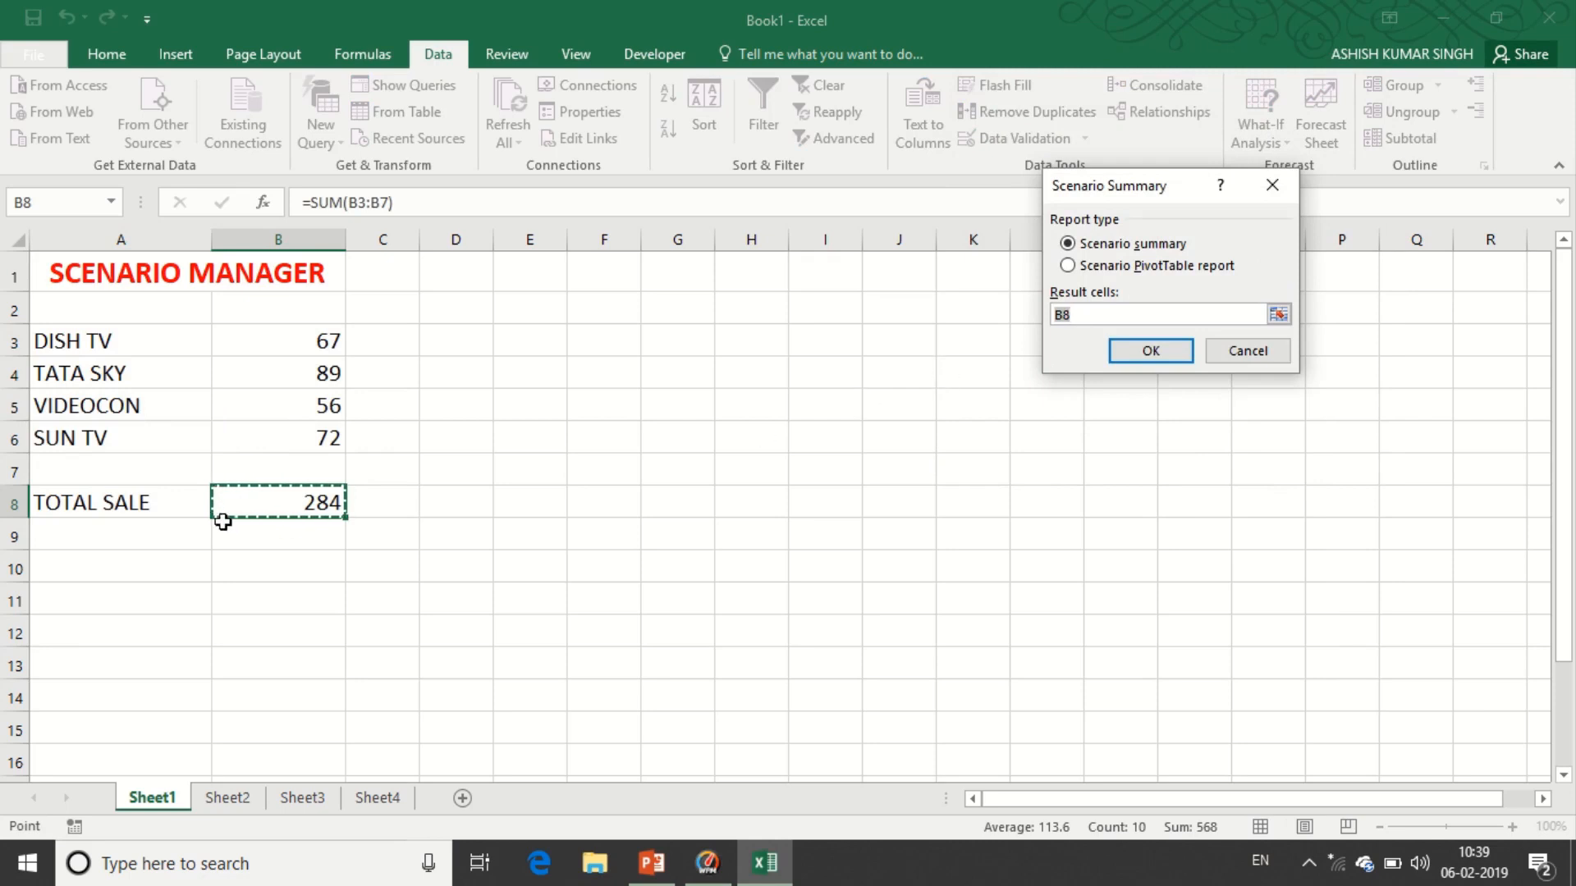
left_click(1162, 351)
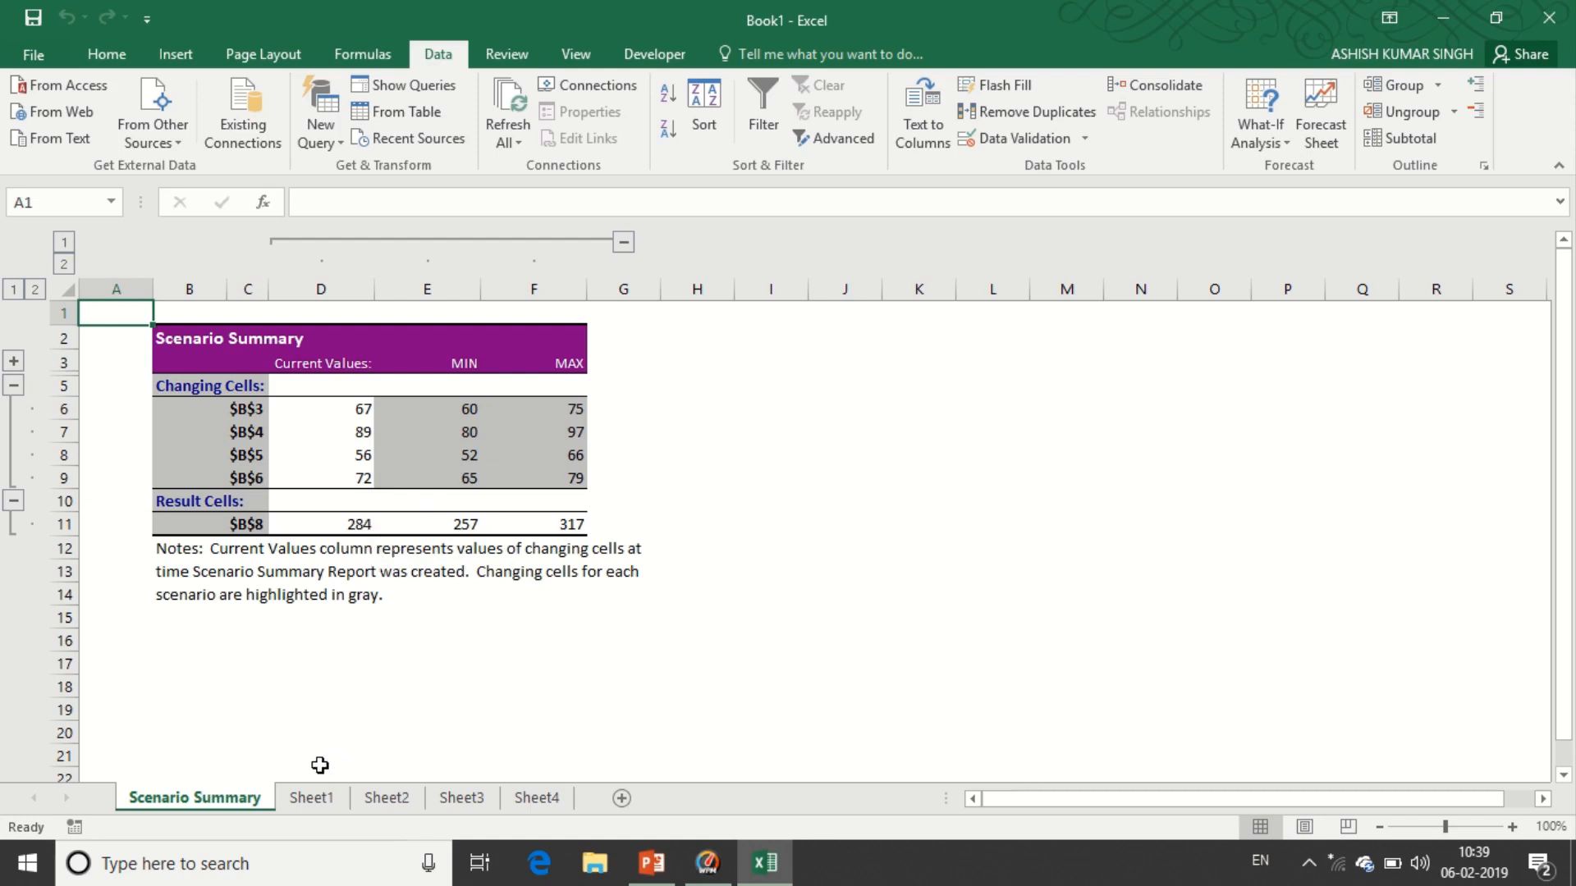
left_click(317, 803)
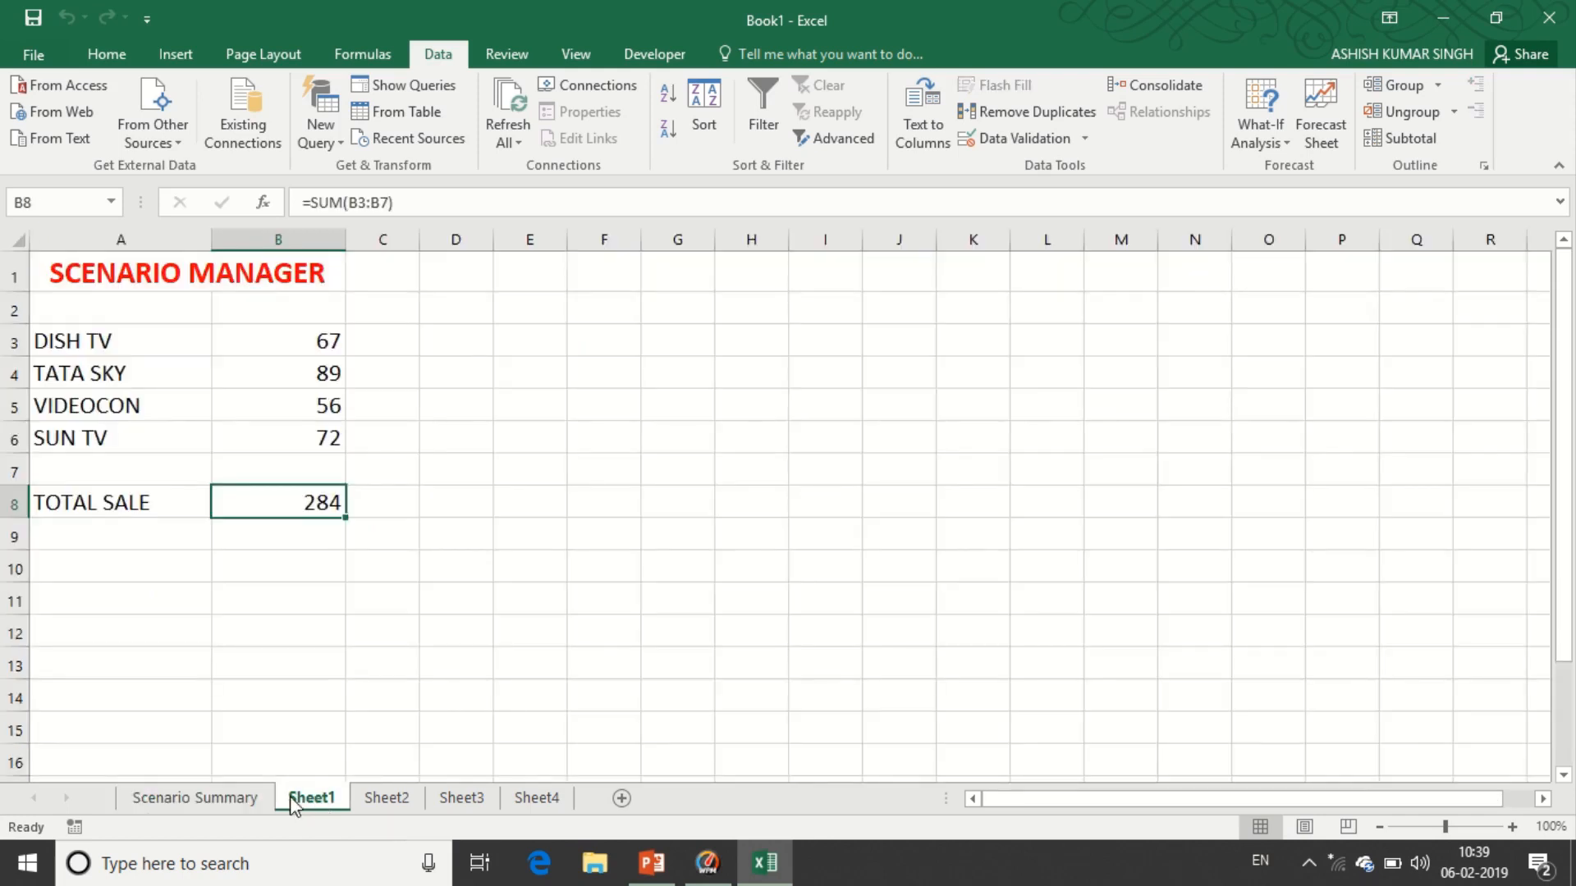
left_click(213, 799)
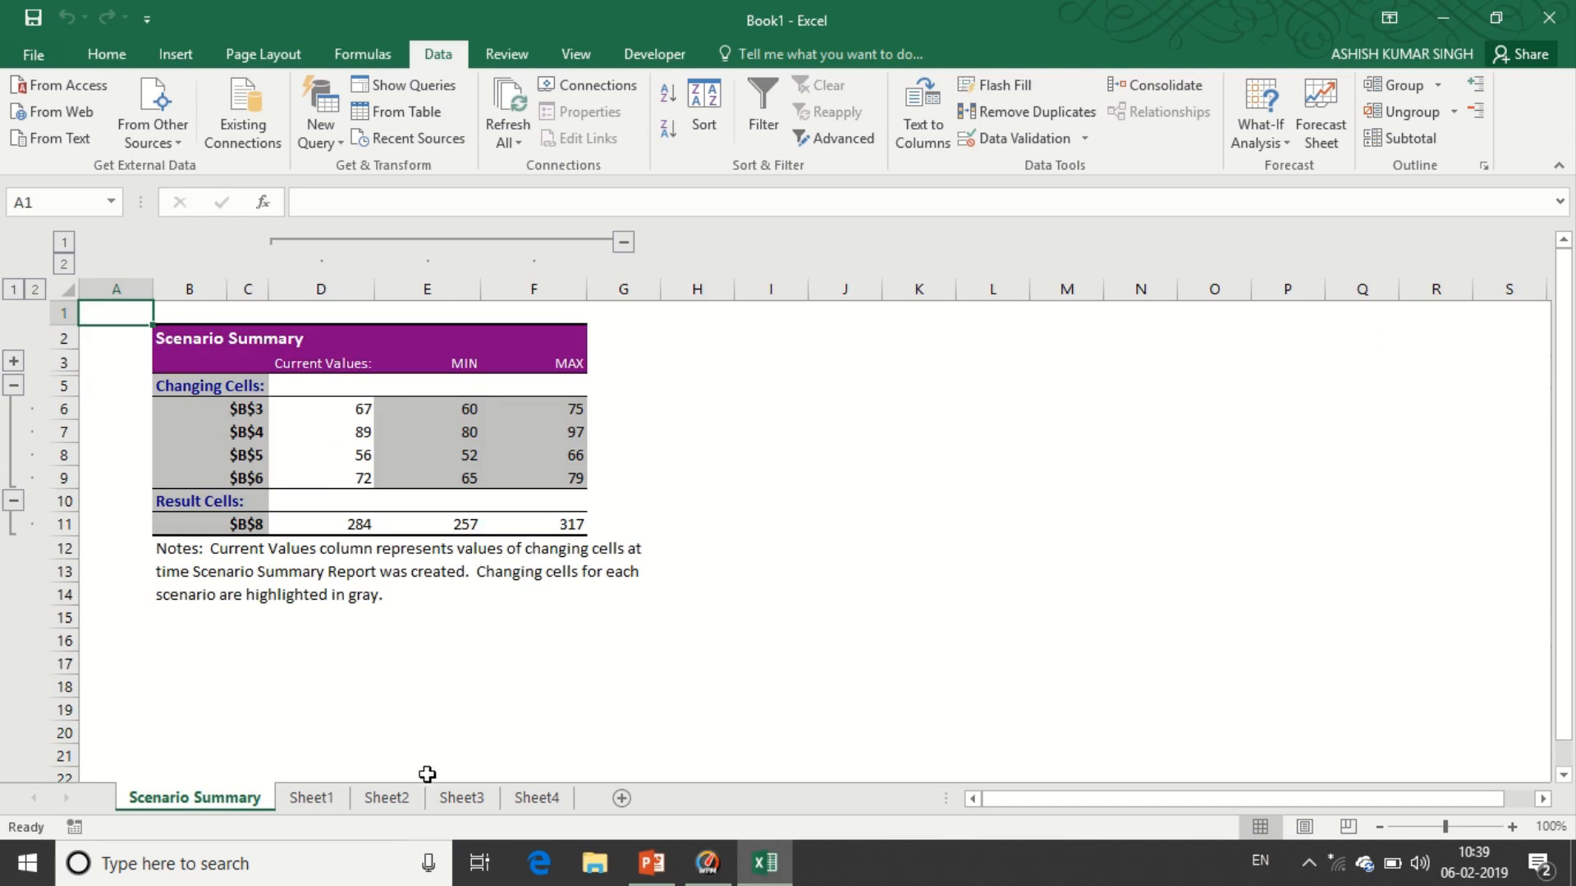
Switch to Sheet2, which holds the Goal Seek income and expense data
left_click(383, 802)
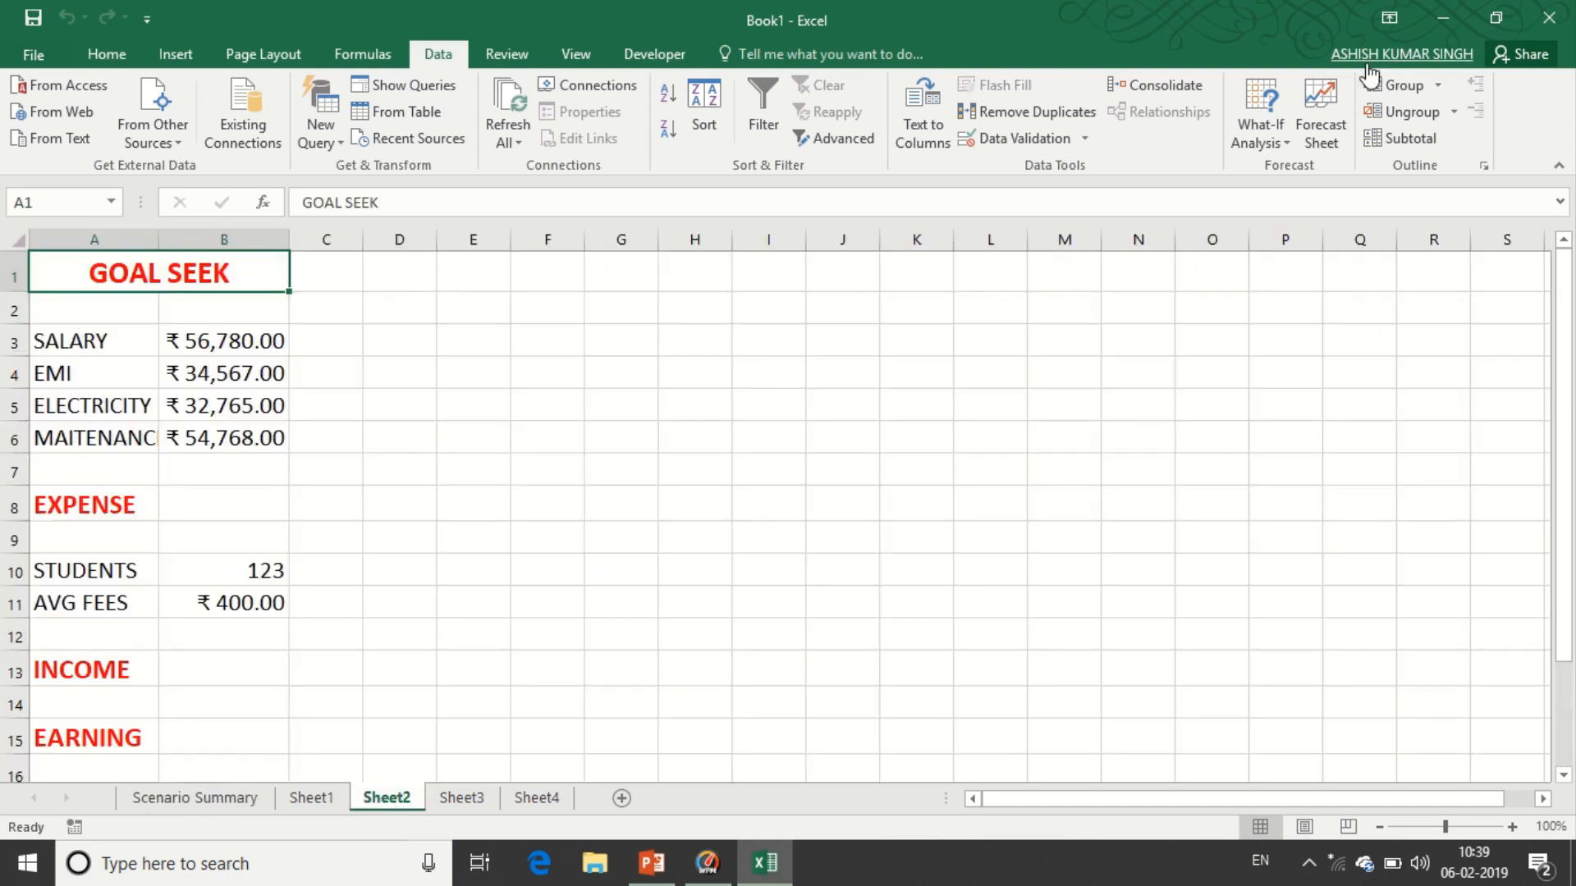
left_click(1262, 145)
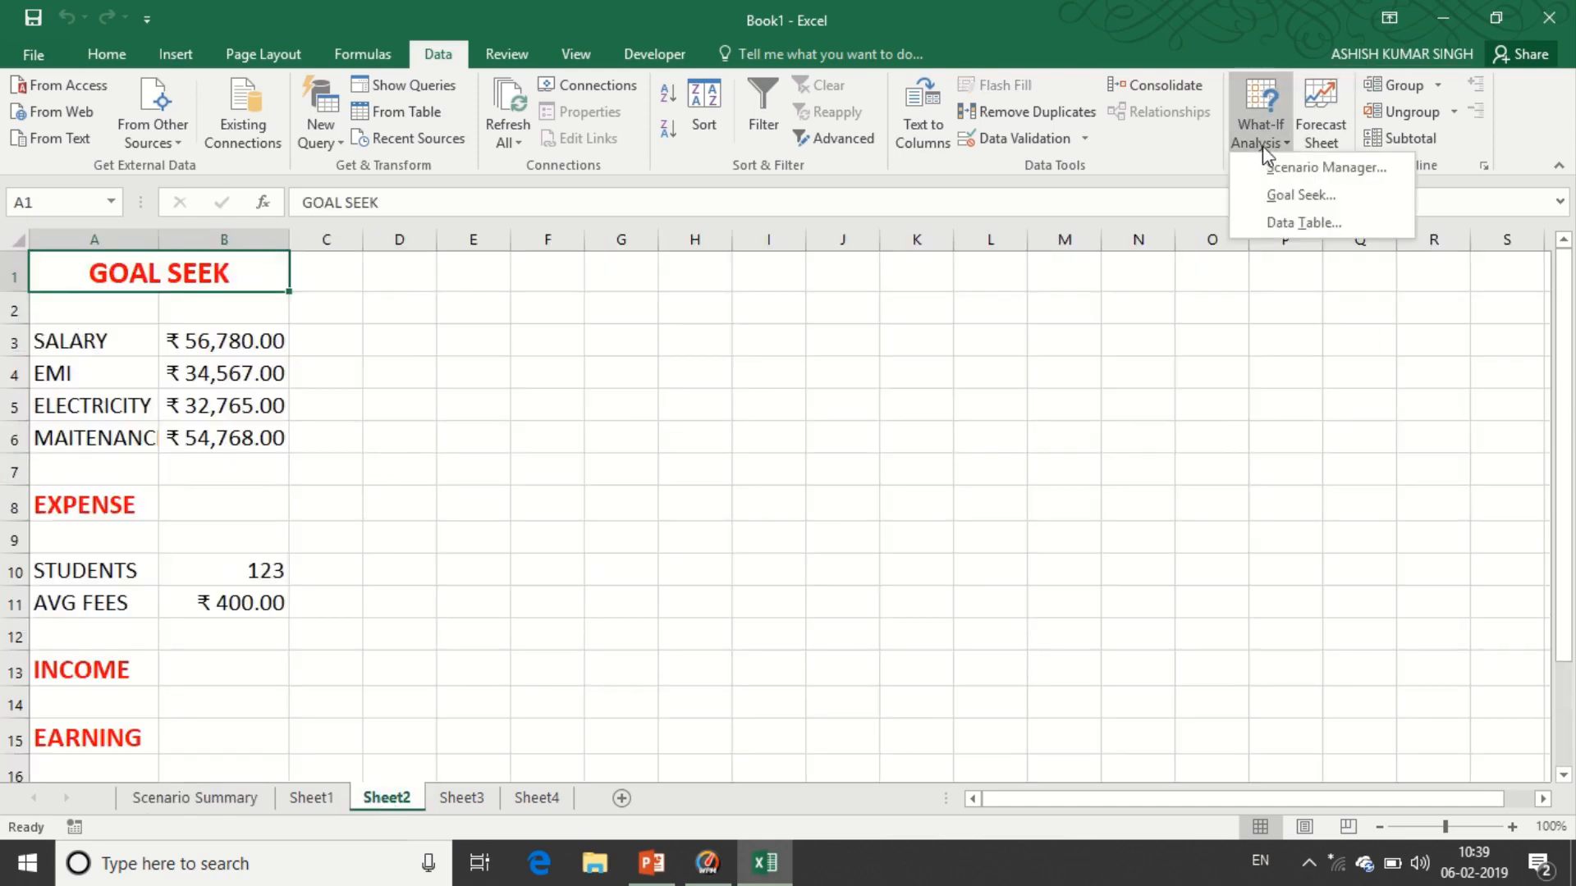
left_click(763, 388)
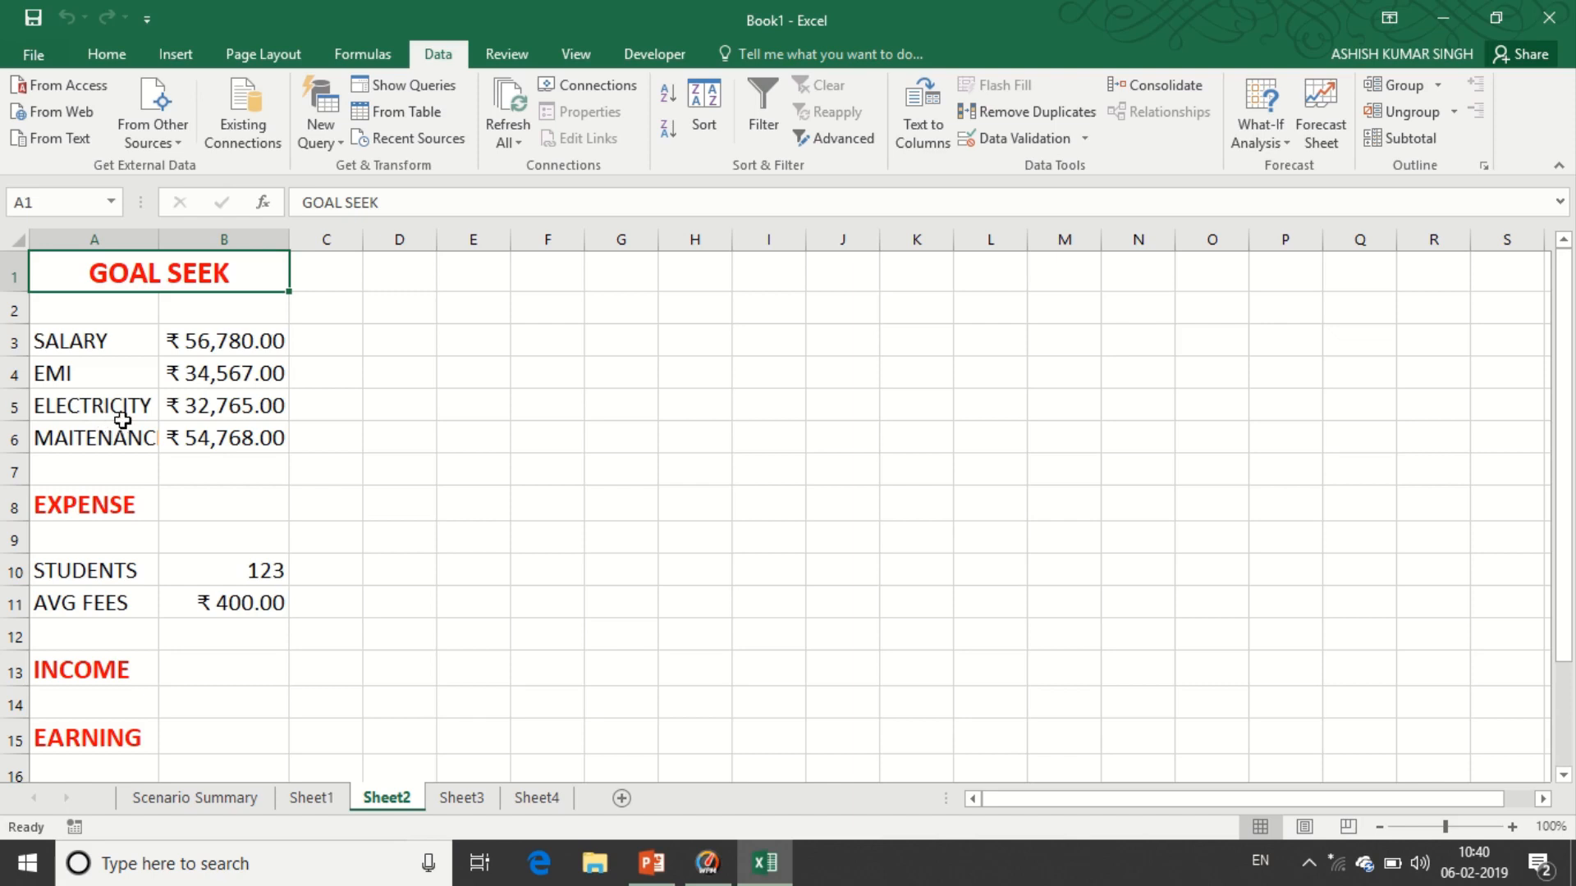
Try to AutoSum the expense amounts into B9 and widen column B, and undo both changes
left_click(205, 502)
left_click_drag(233, 341, 255, 540)
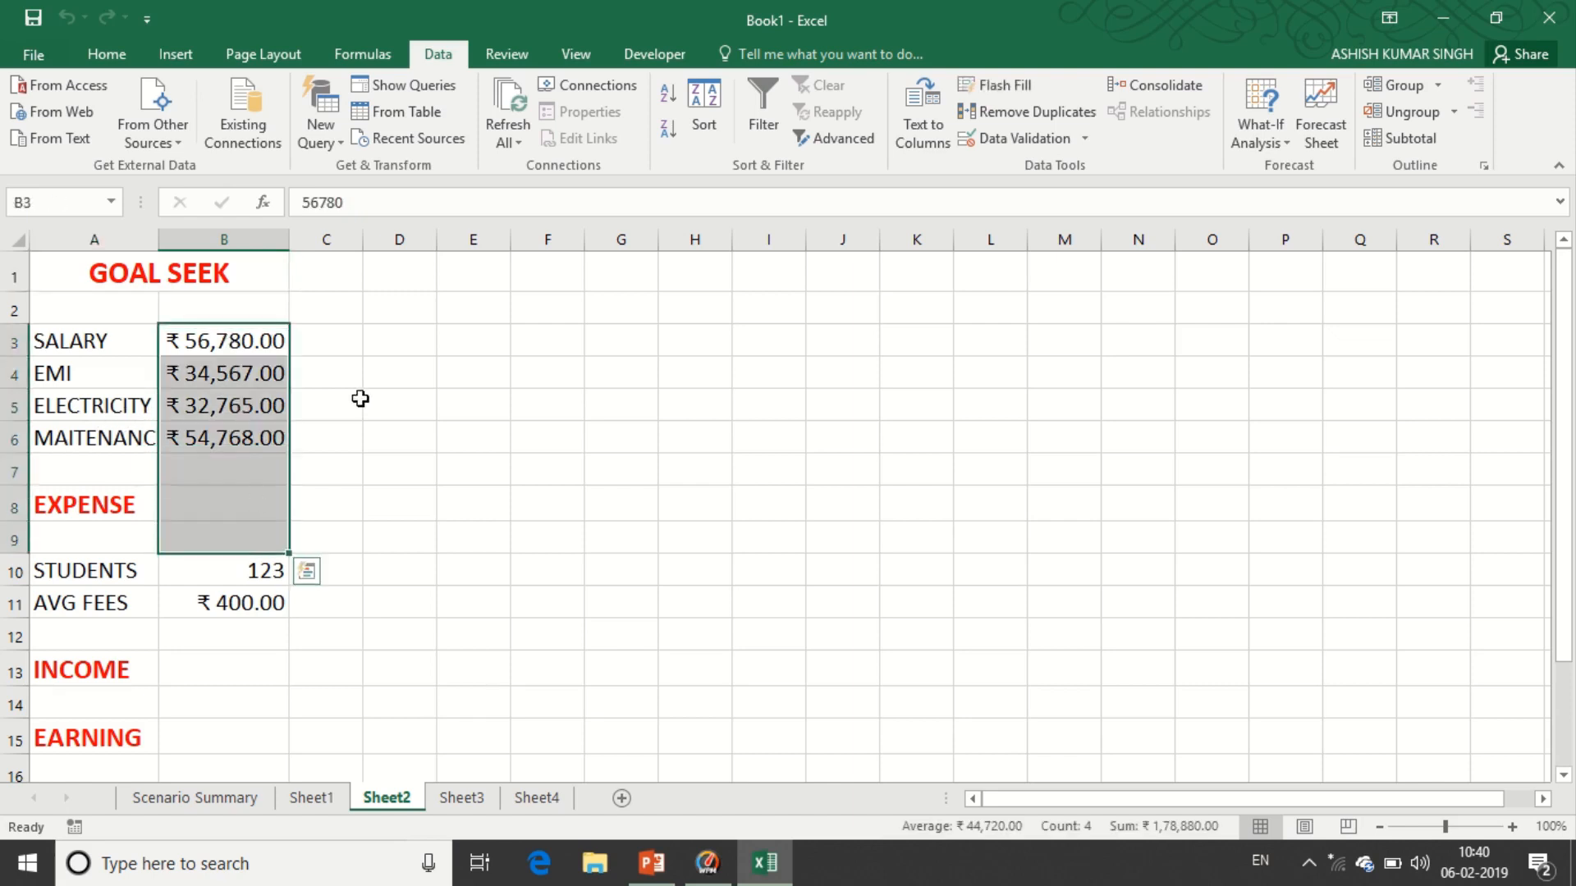
left_click(102, 54)
left_click(1299, 86)
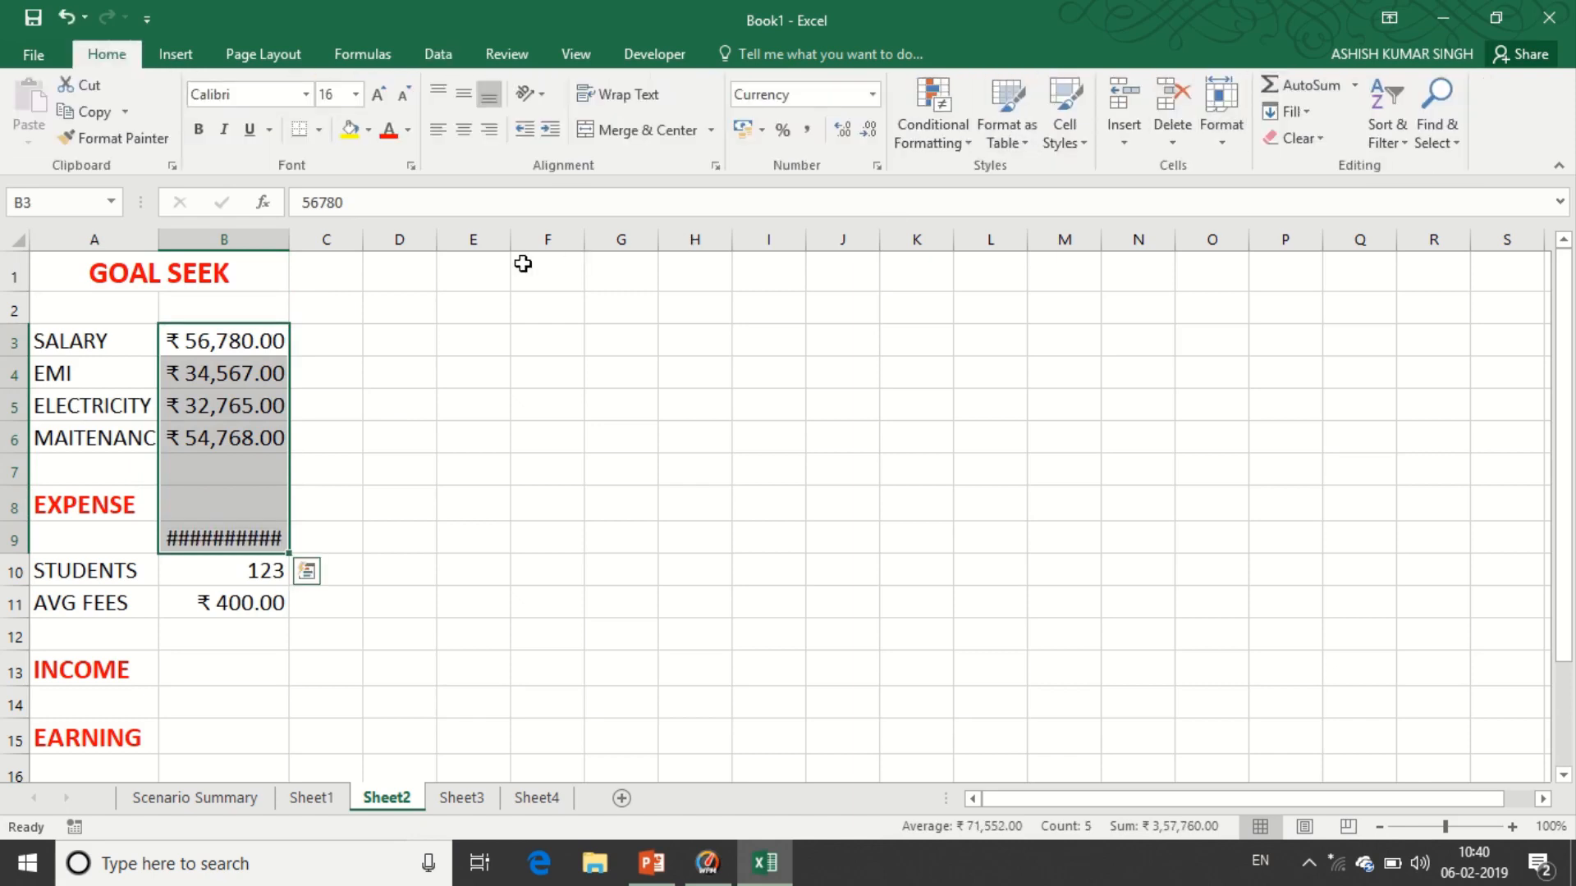
left_click_drag(291, 241, 317, 240)
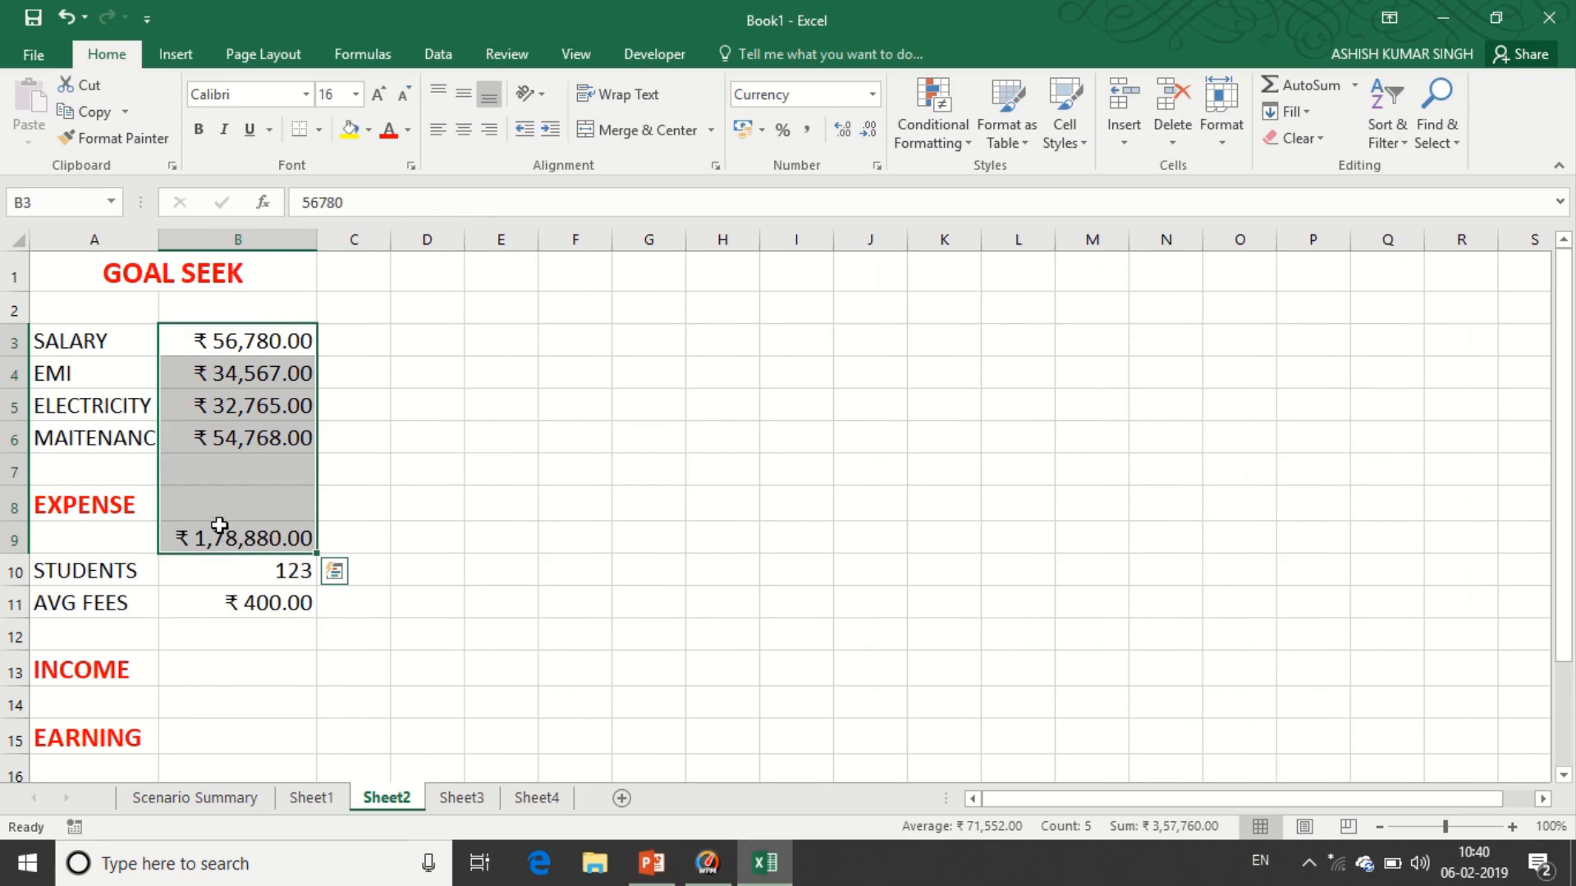
key("ctrl+z")
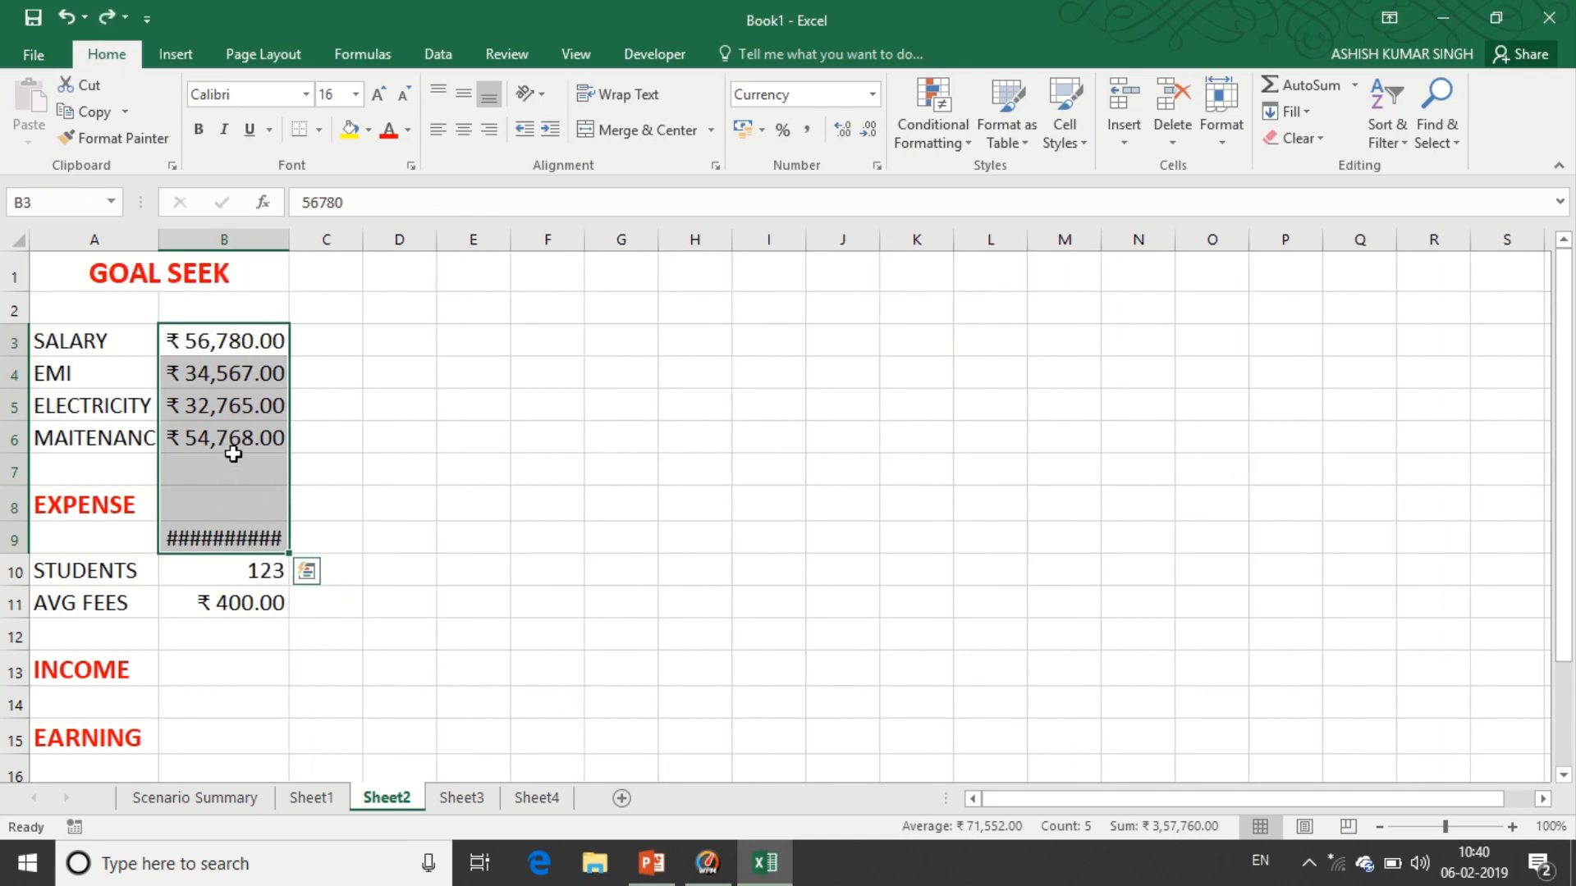
key("ctrl+z")
Total the expense amounts in B8 with AutoSum over B3:B8, and widen column B to fit the total
left_click_drag(232, 337, 254, 496)
left_click(1284, 89)
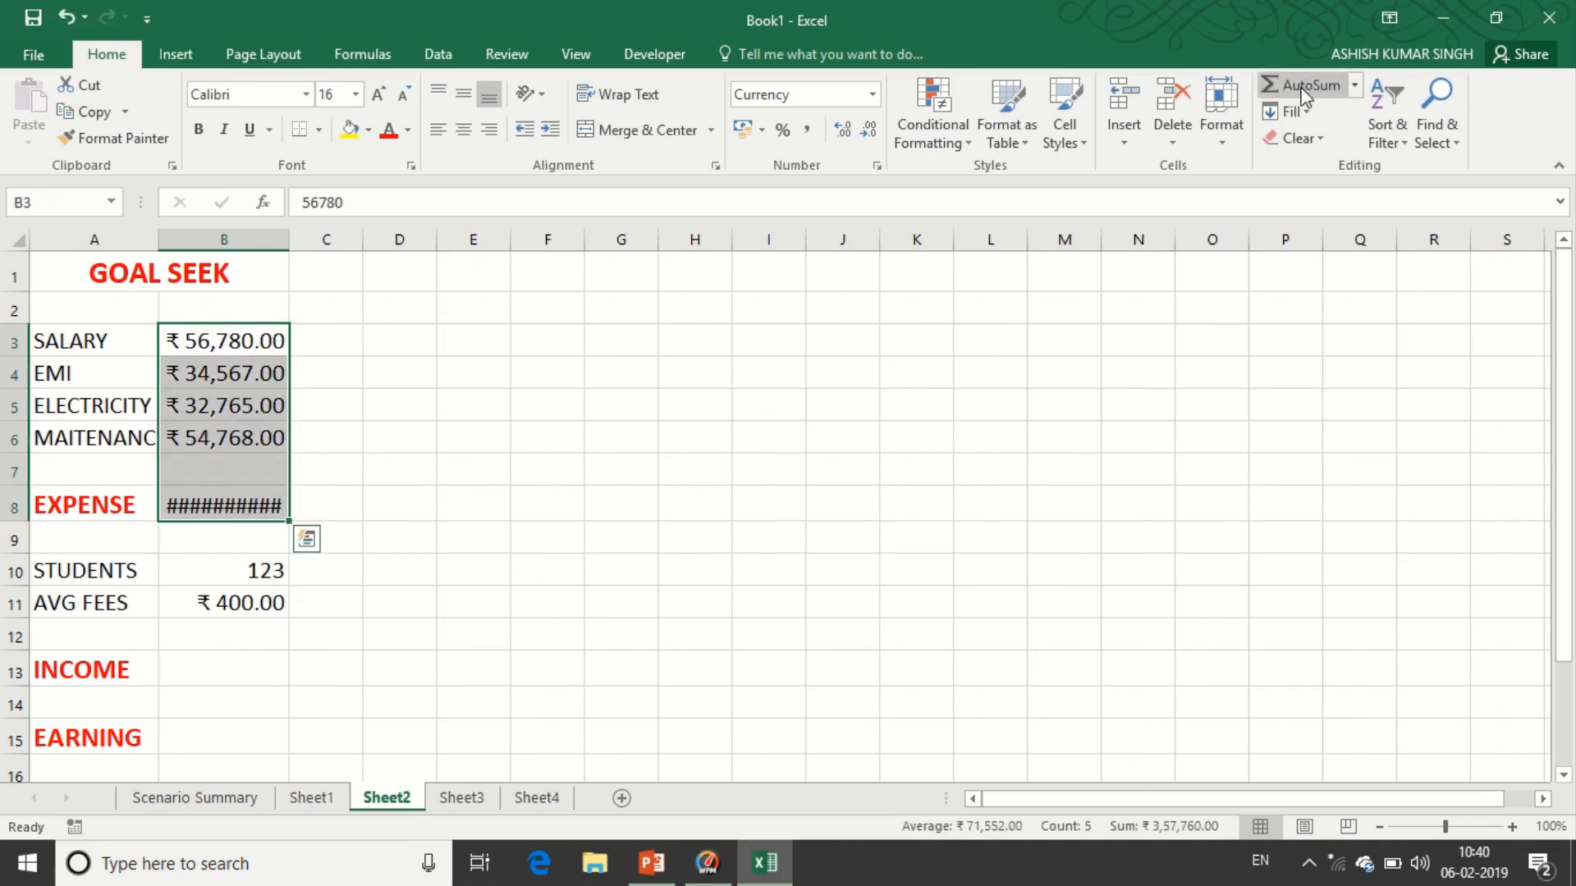
left_click_drag(291, 239, 312, 240)
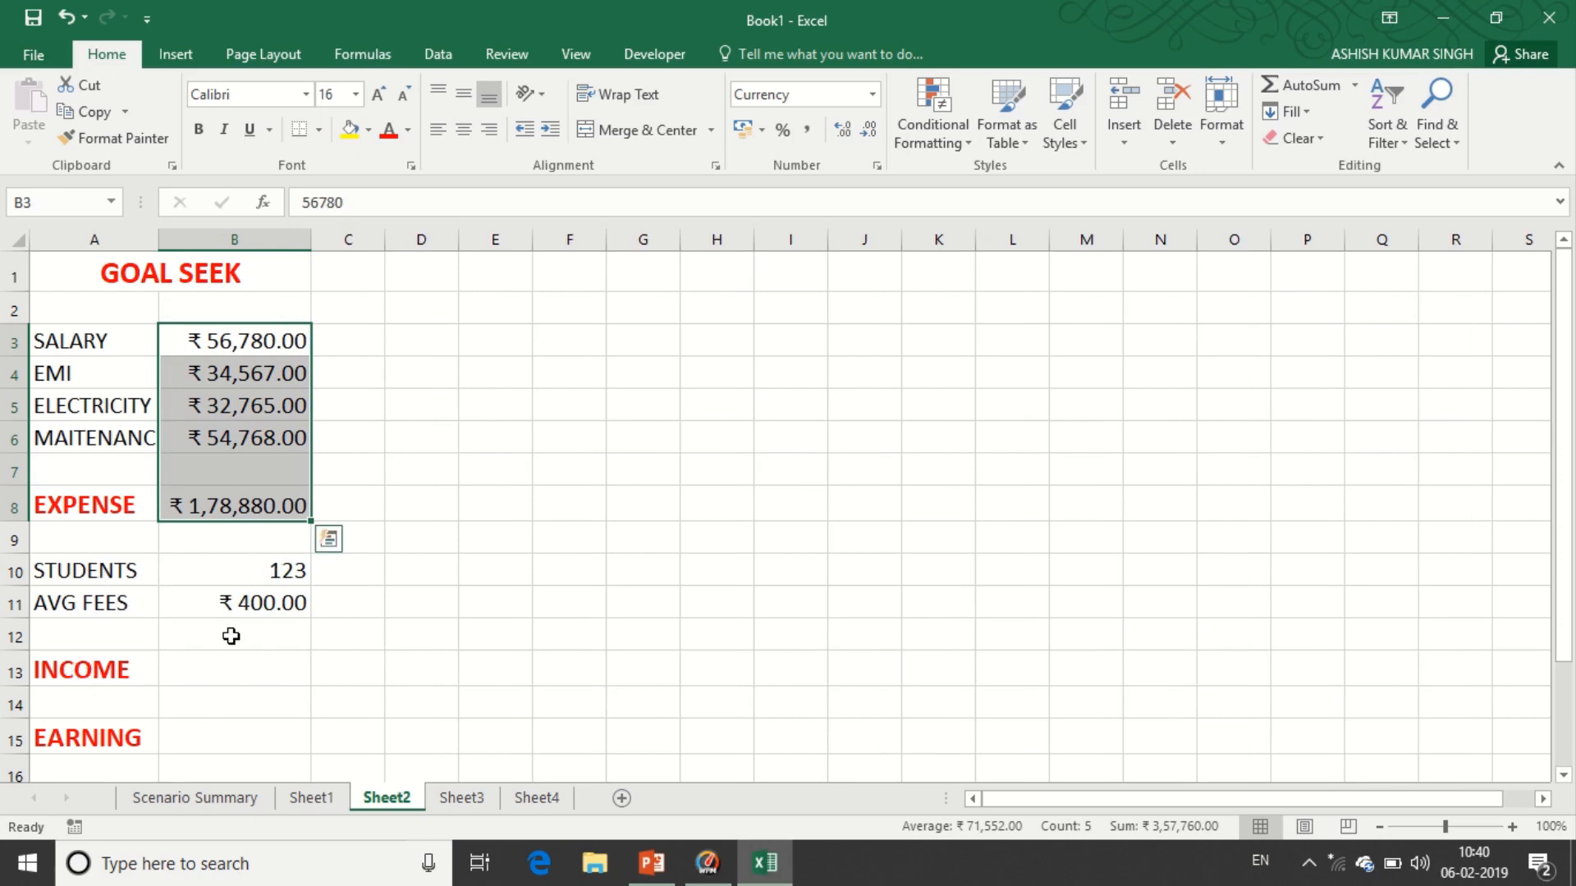
Calculate INCOME in B13 as students times average fees with the formula =B10*B11
left_click(213, 666)
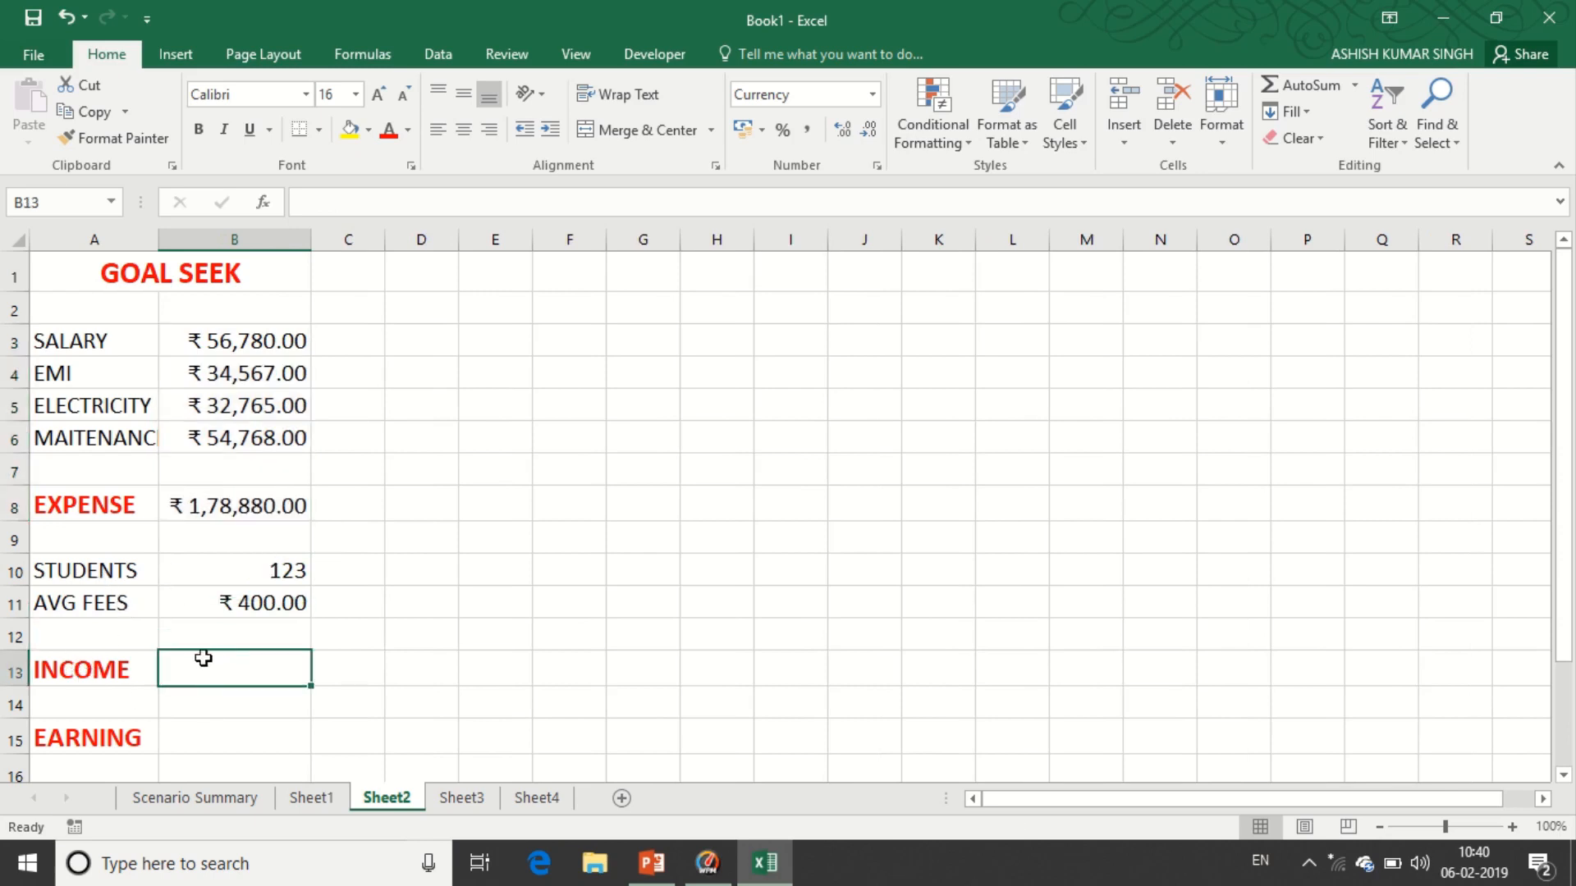
type("=")
left_click(232, 568)
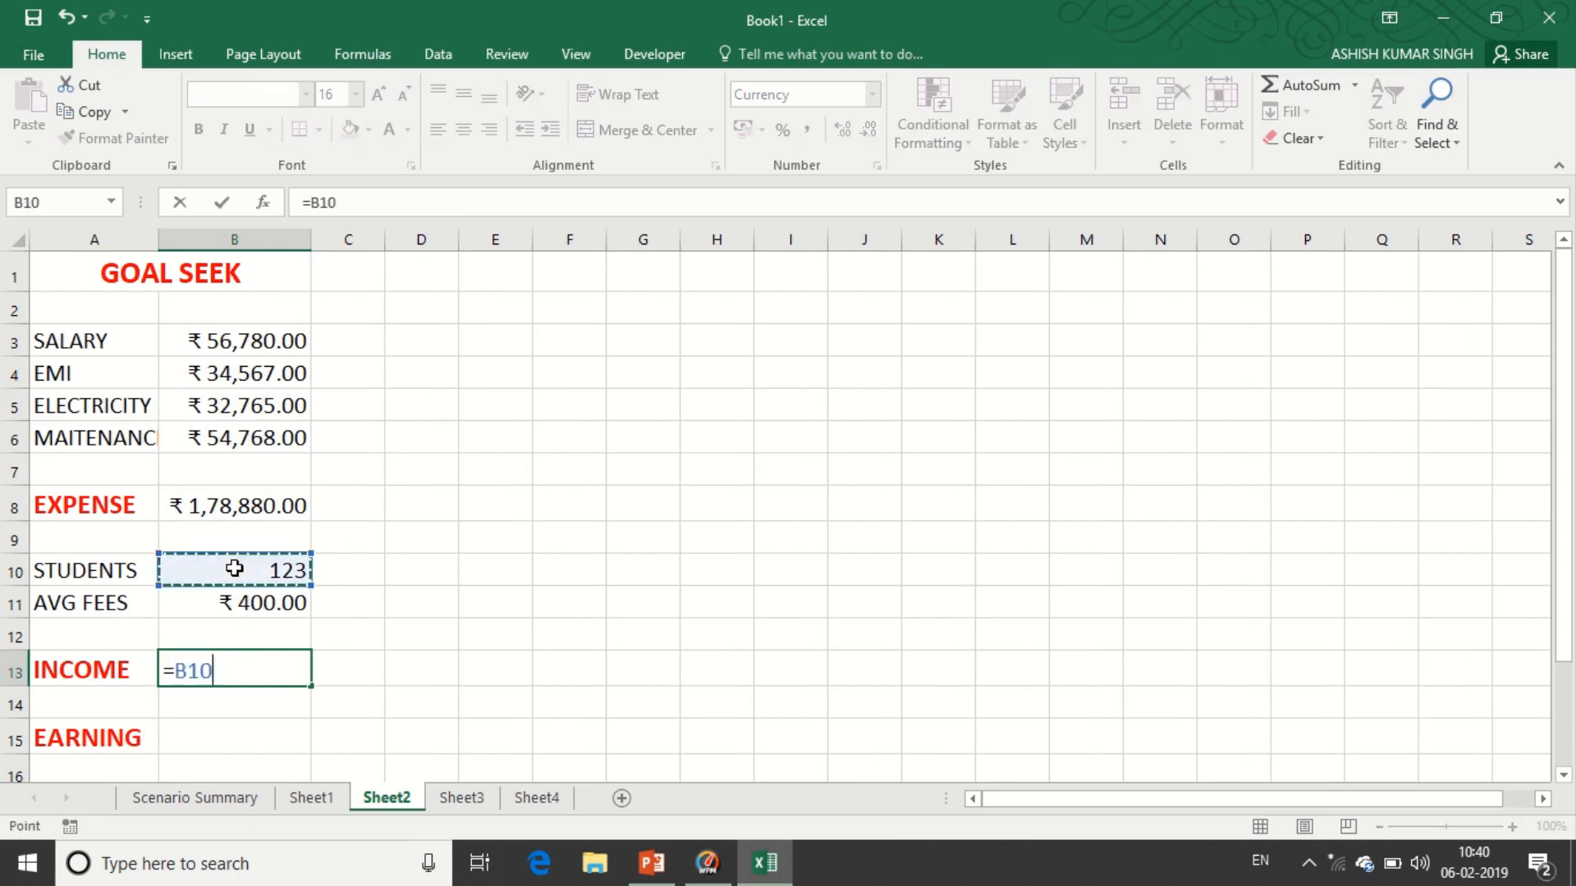
type("*")
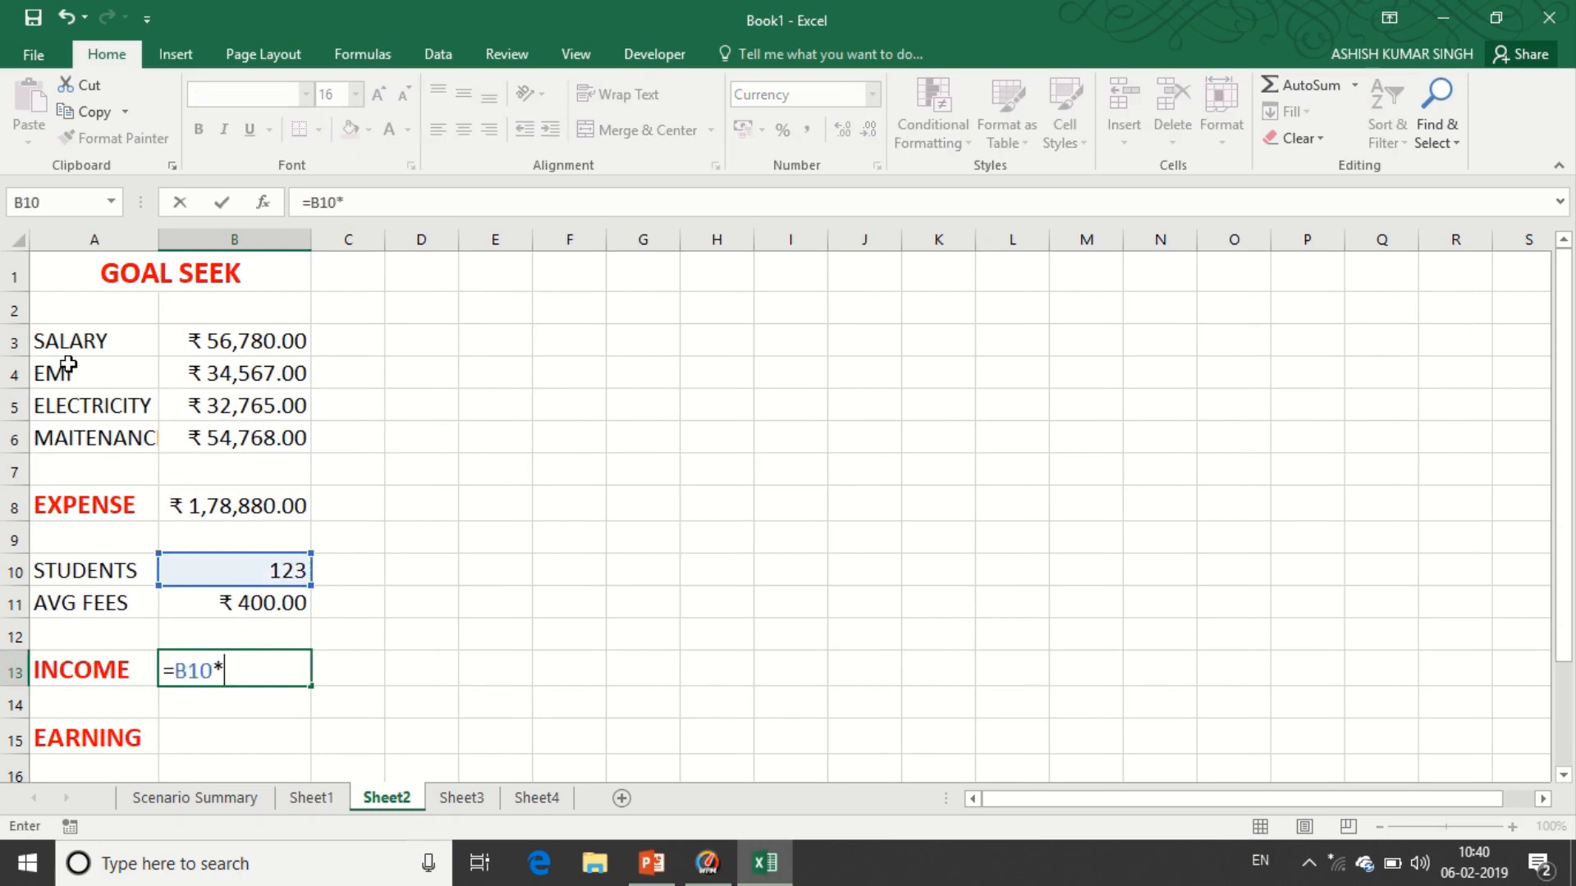
left_click(226, 605)
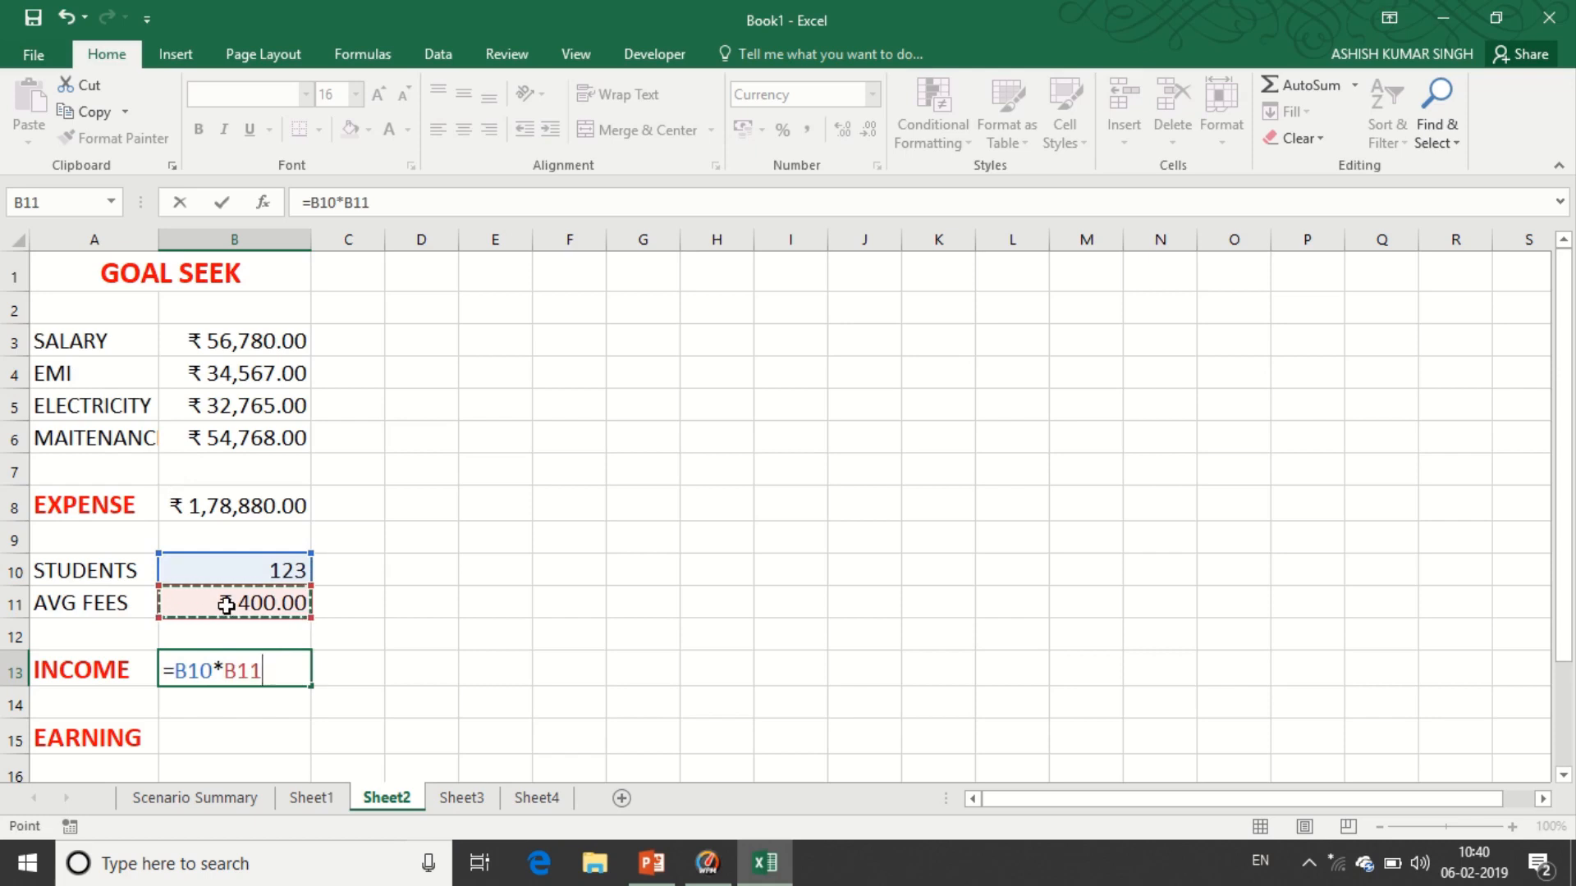
key("Return")
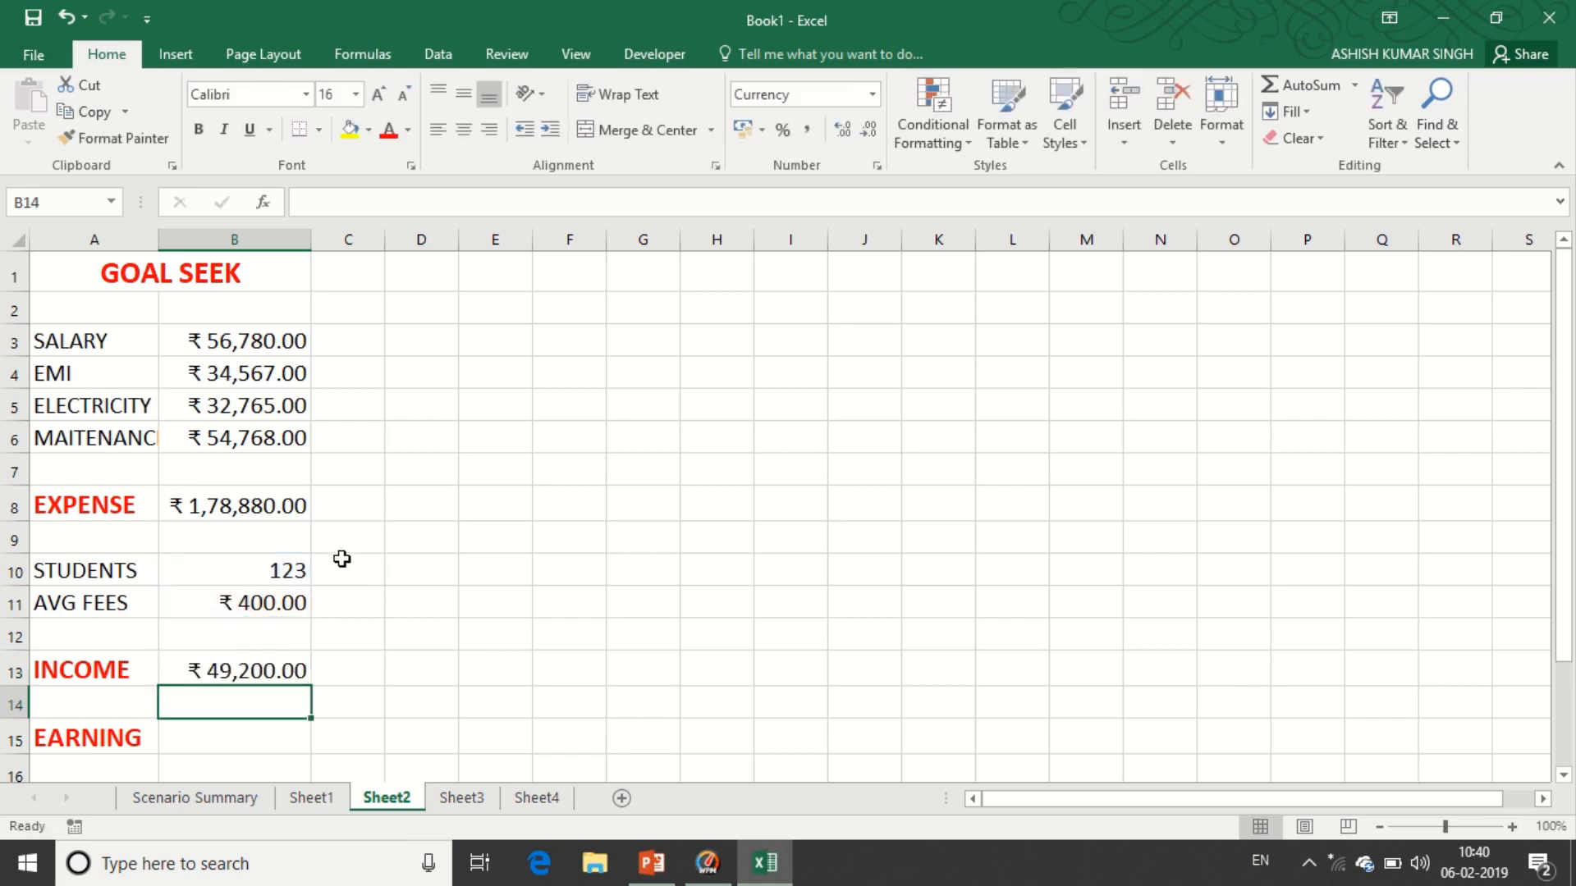
Calculate EARNING in B15 as income minus expense with the formula =B13-B8
left_click(216, 730)
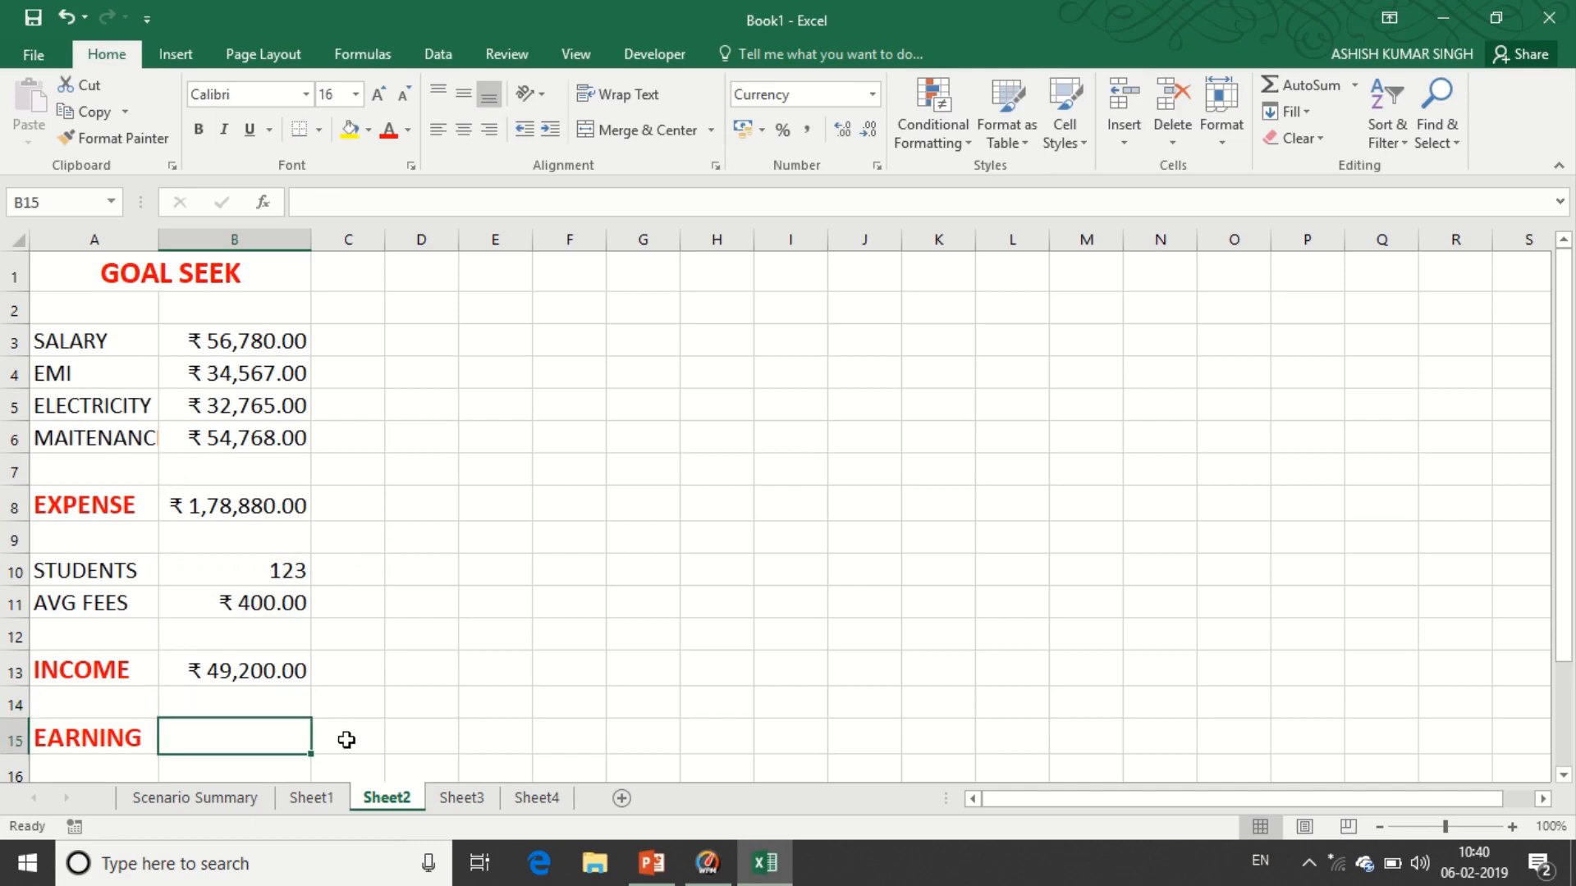
type("=")
left_click(235, 665)
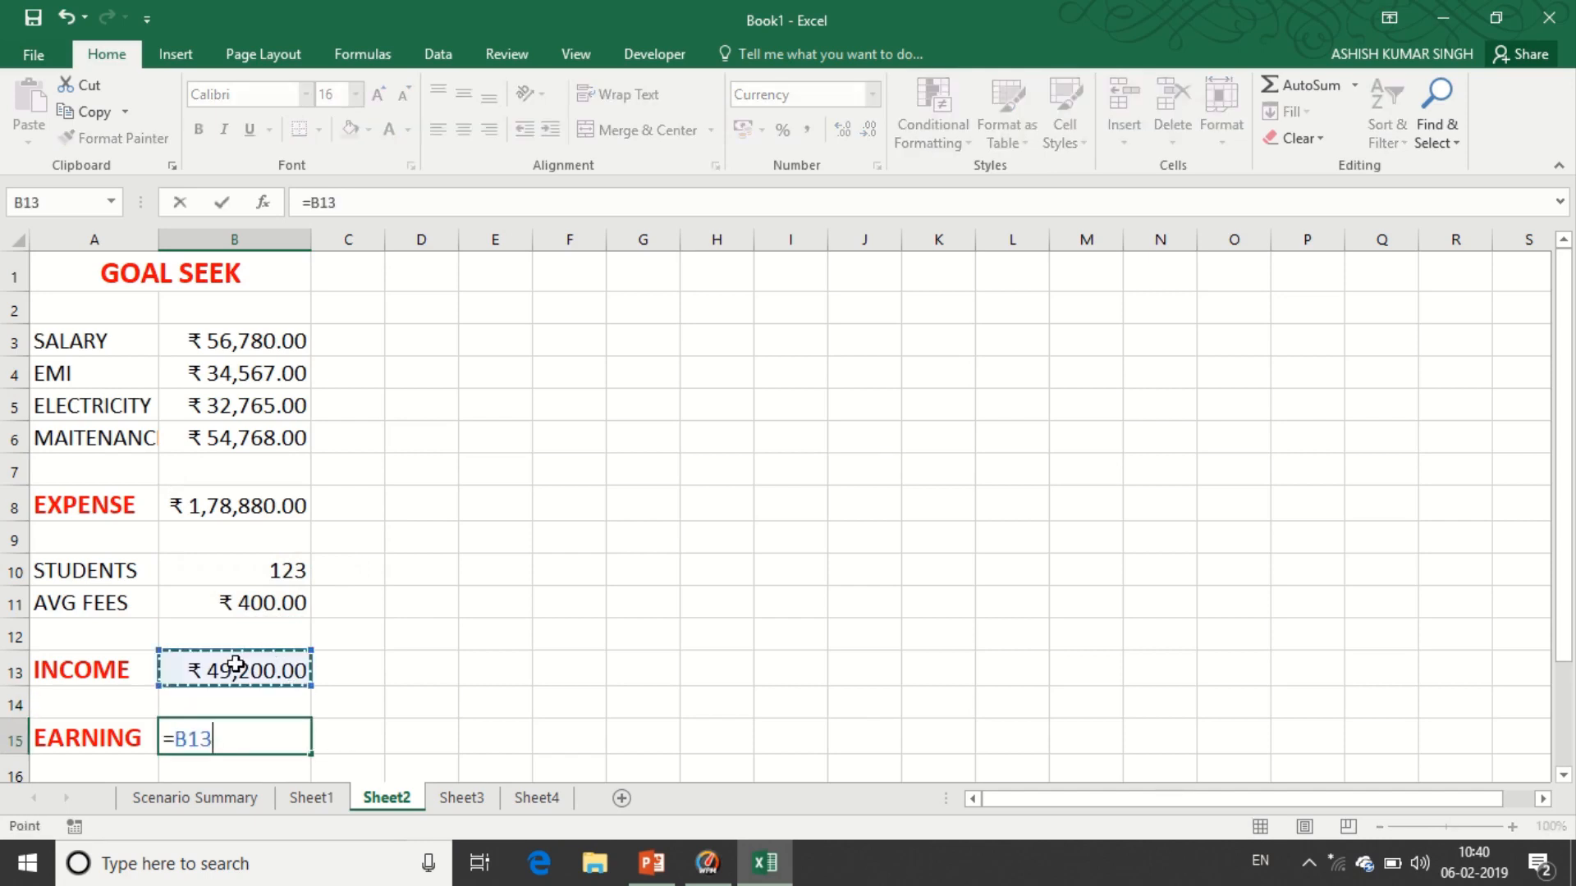
type("-")
left_click(193, 503)
key("Return")
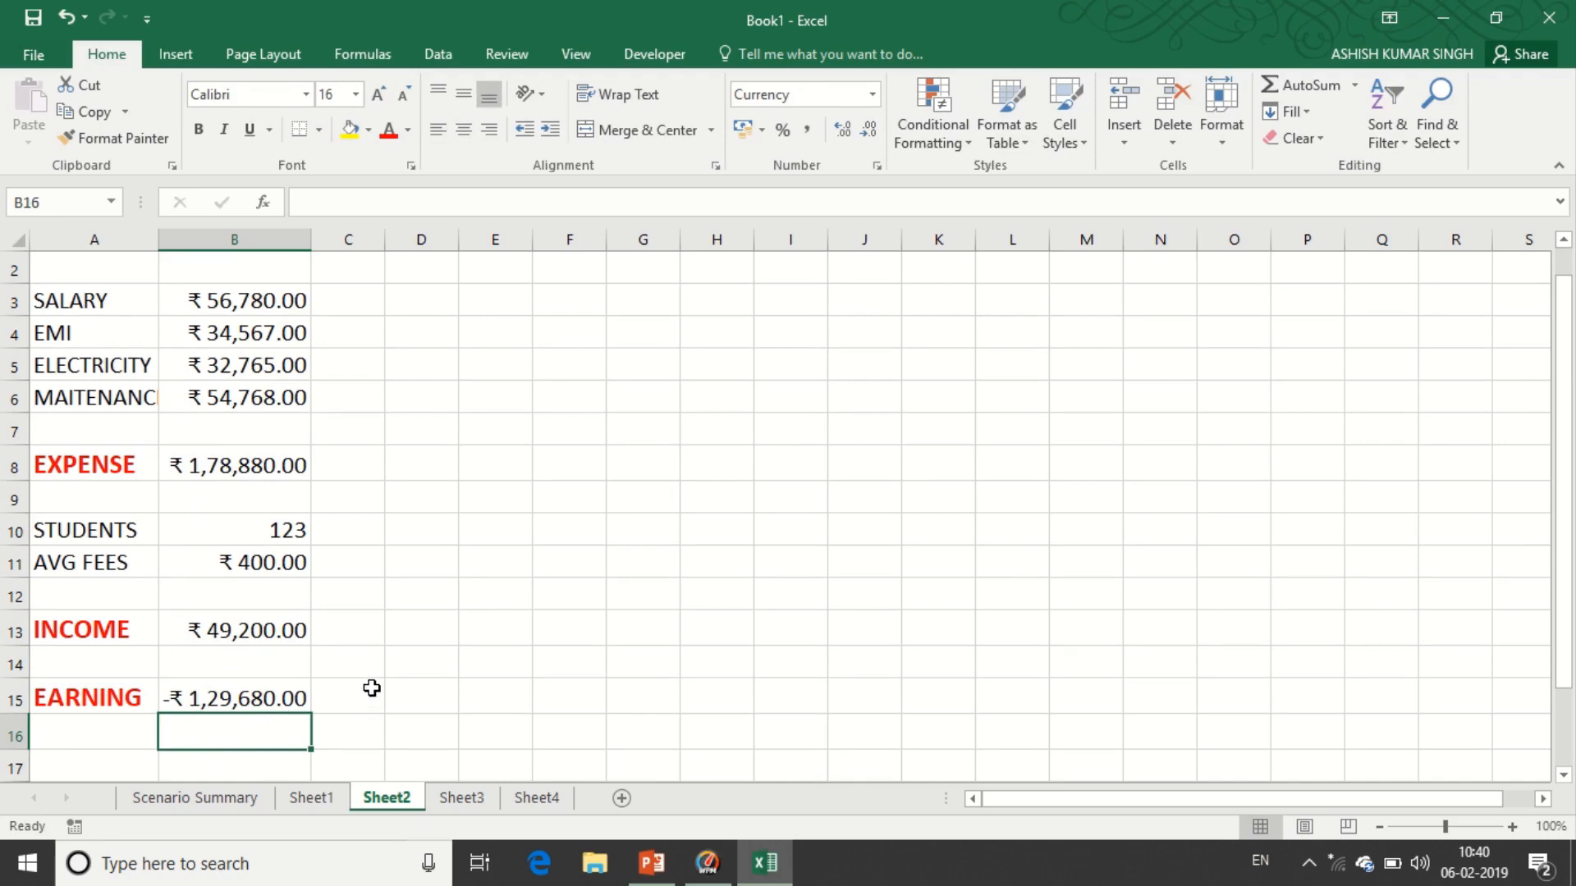
Run Goal Seek to set the EARNING cell B15 to 0 by changing the STUDENTS cell B10, and accept the solution
scroll(372, 688, "up", 1)
scroll(371, 687, "down", 1)
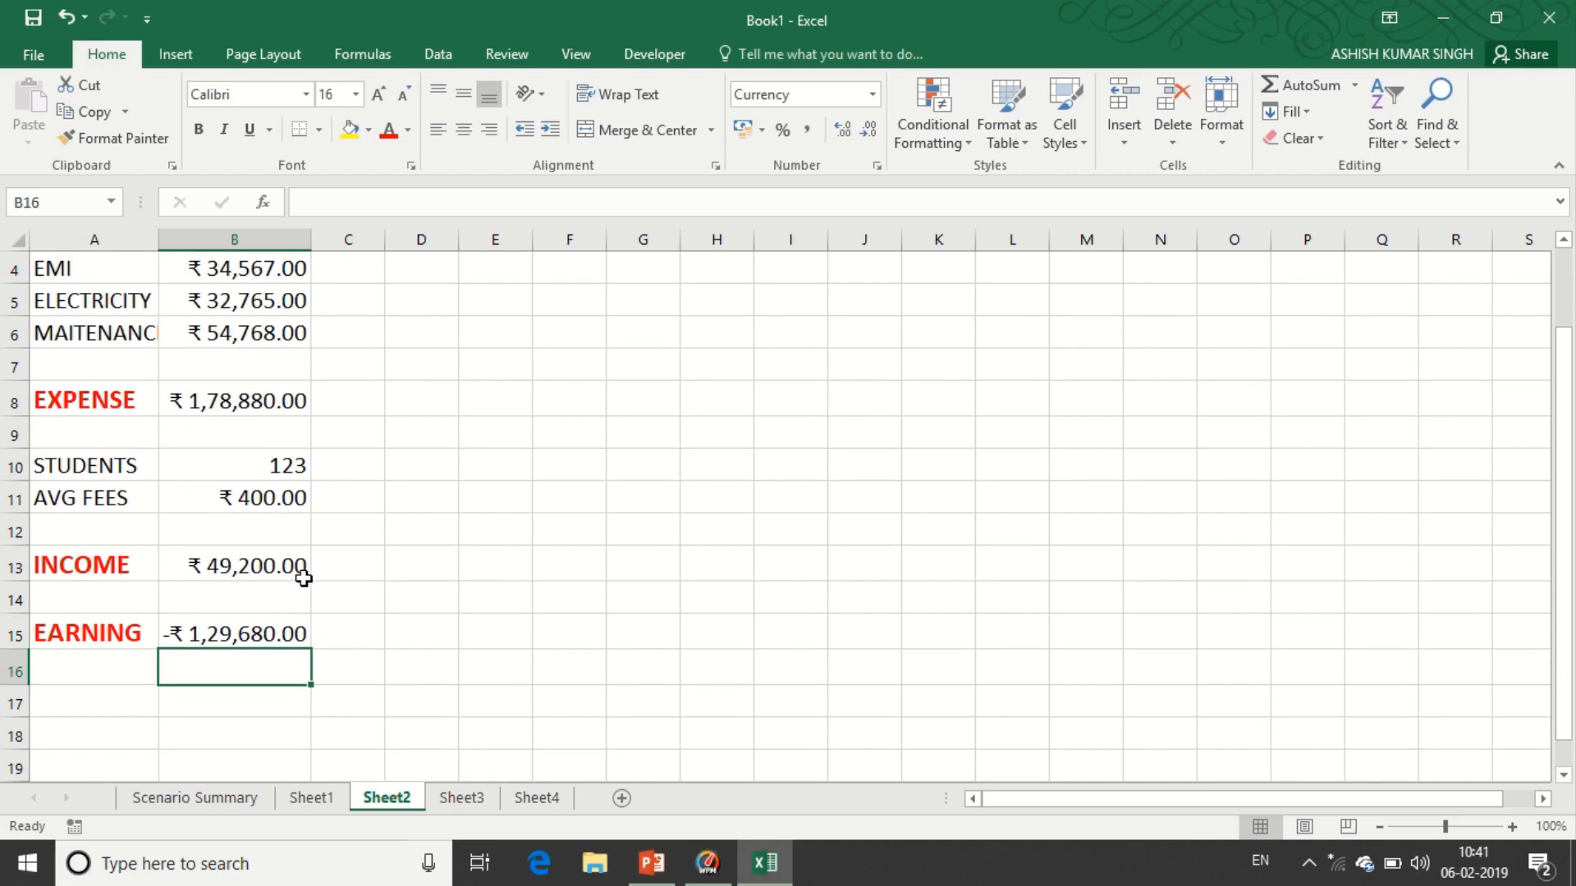
scroll(299, 566, "up", 1)
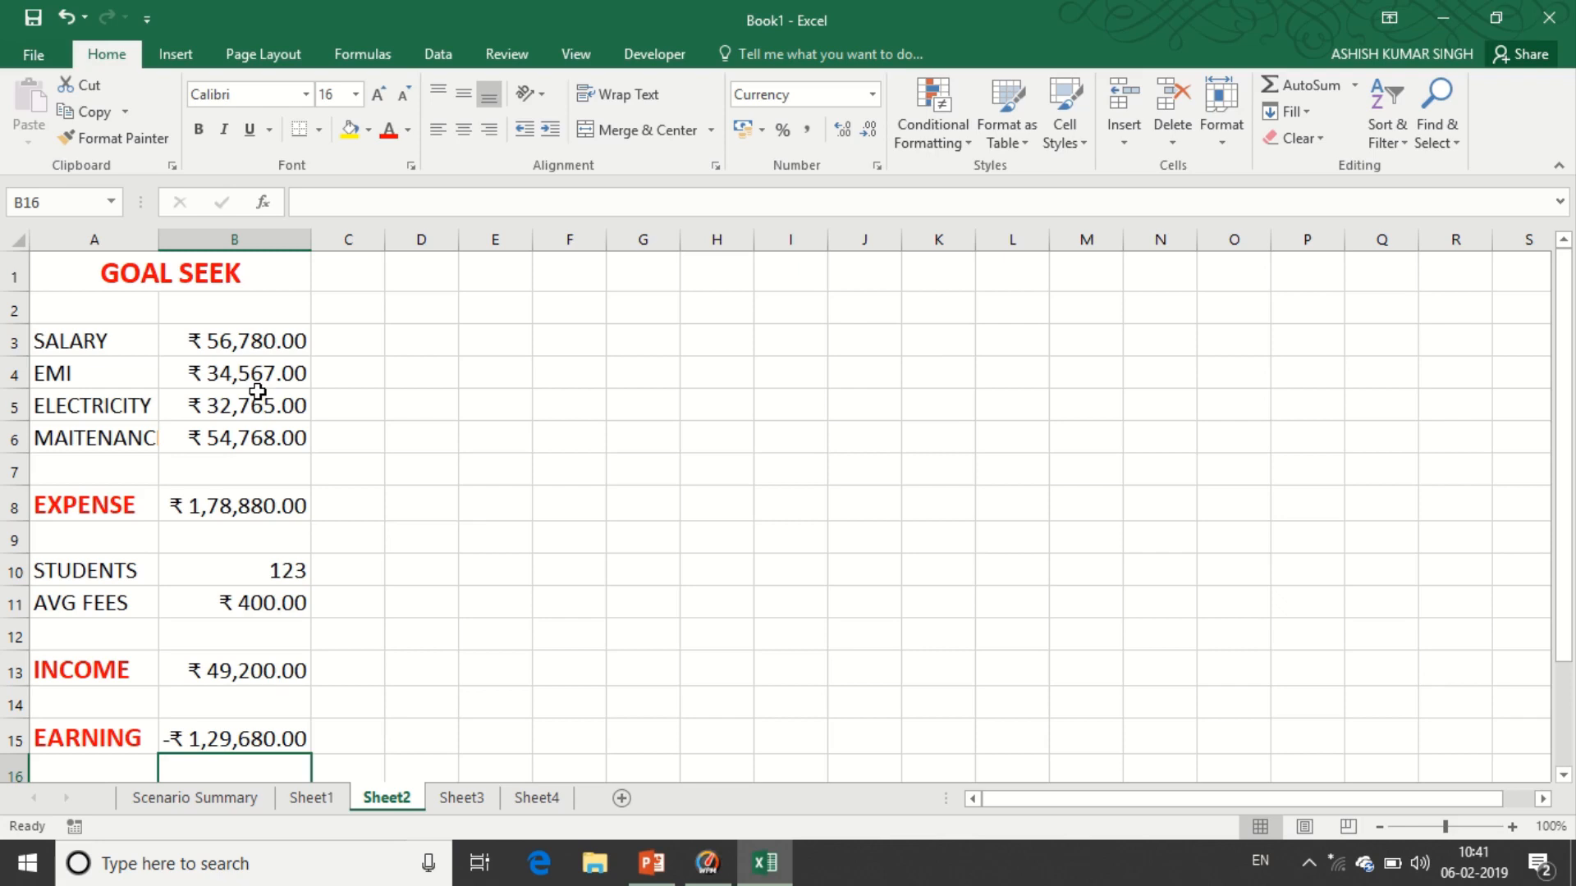
left_click(199, 738)
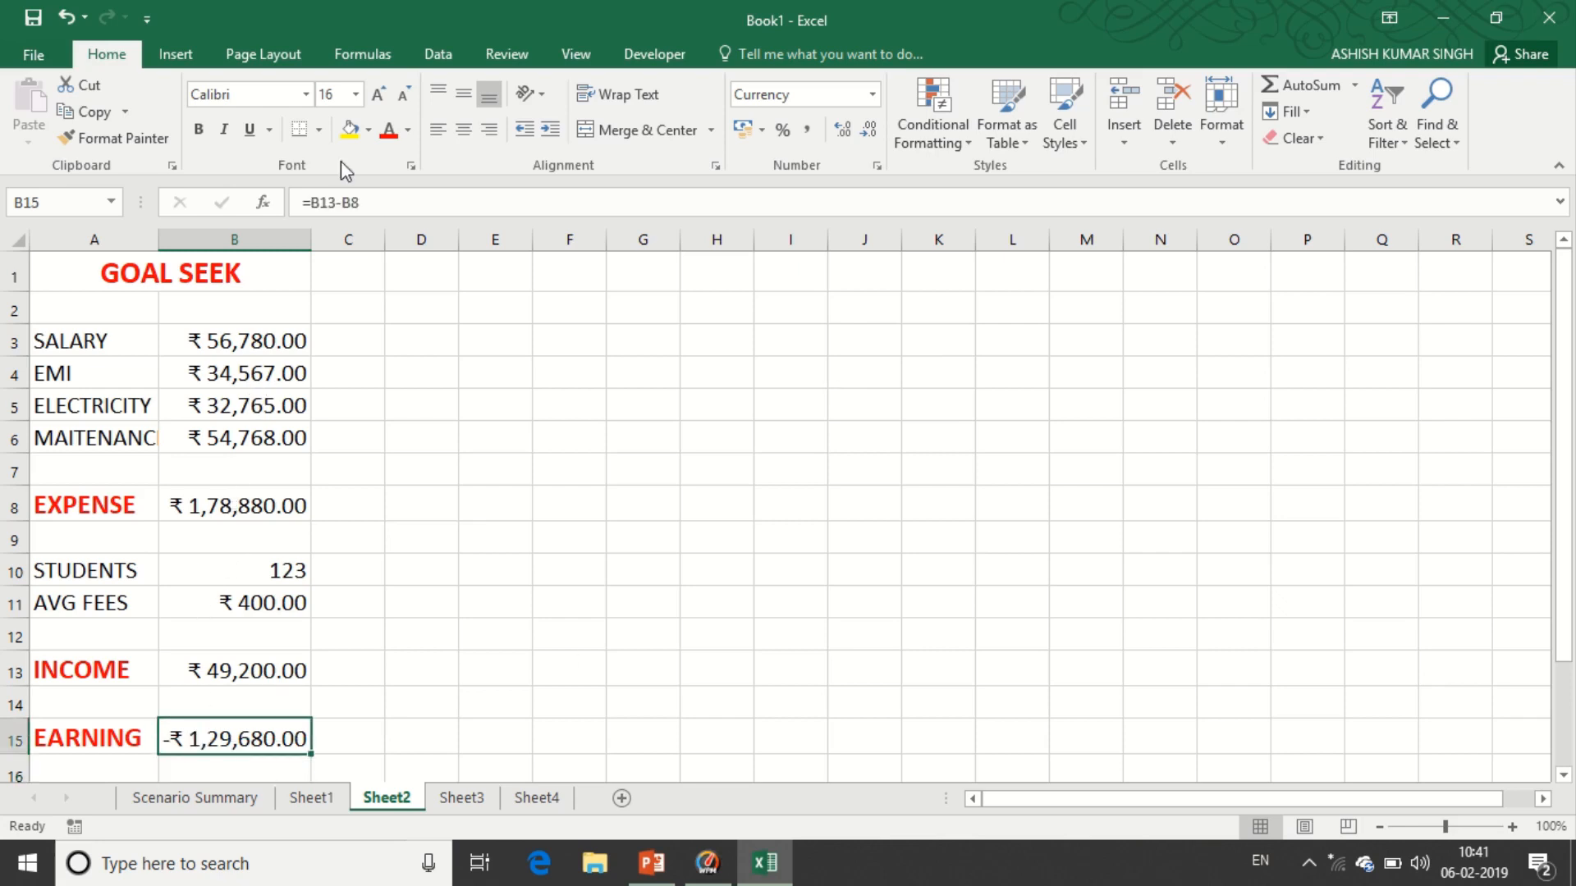
left_click(438, 54)
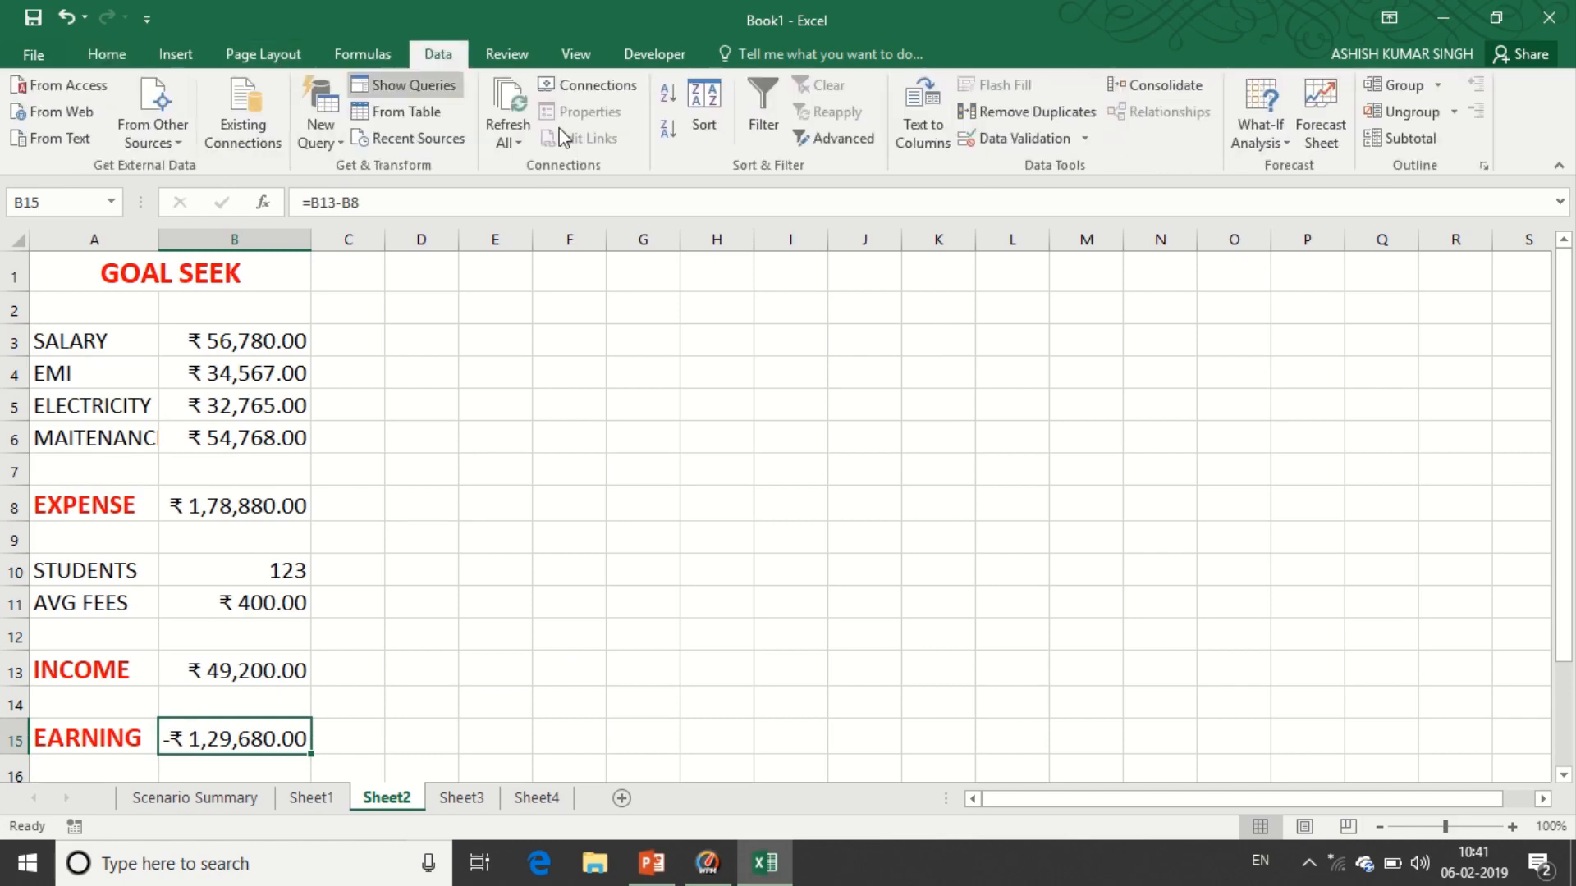
left_click(1274, 119)
left_click(1276, 199)
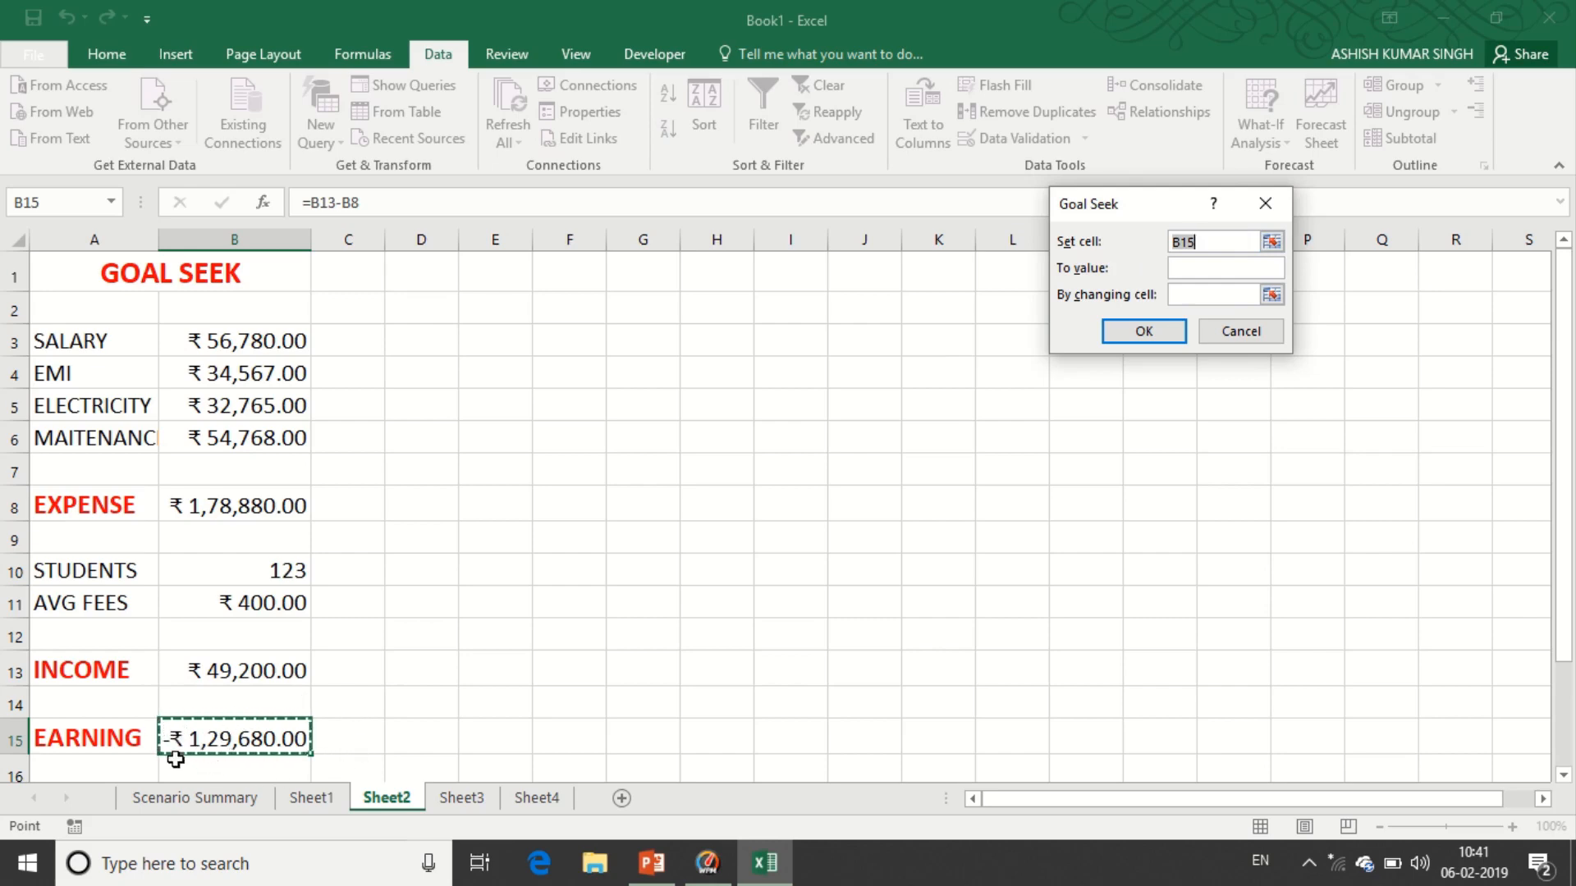
left_click(1187, 271)
left_click(1194, 271)
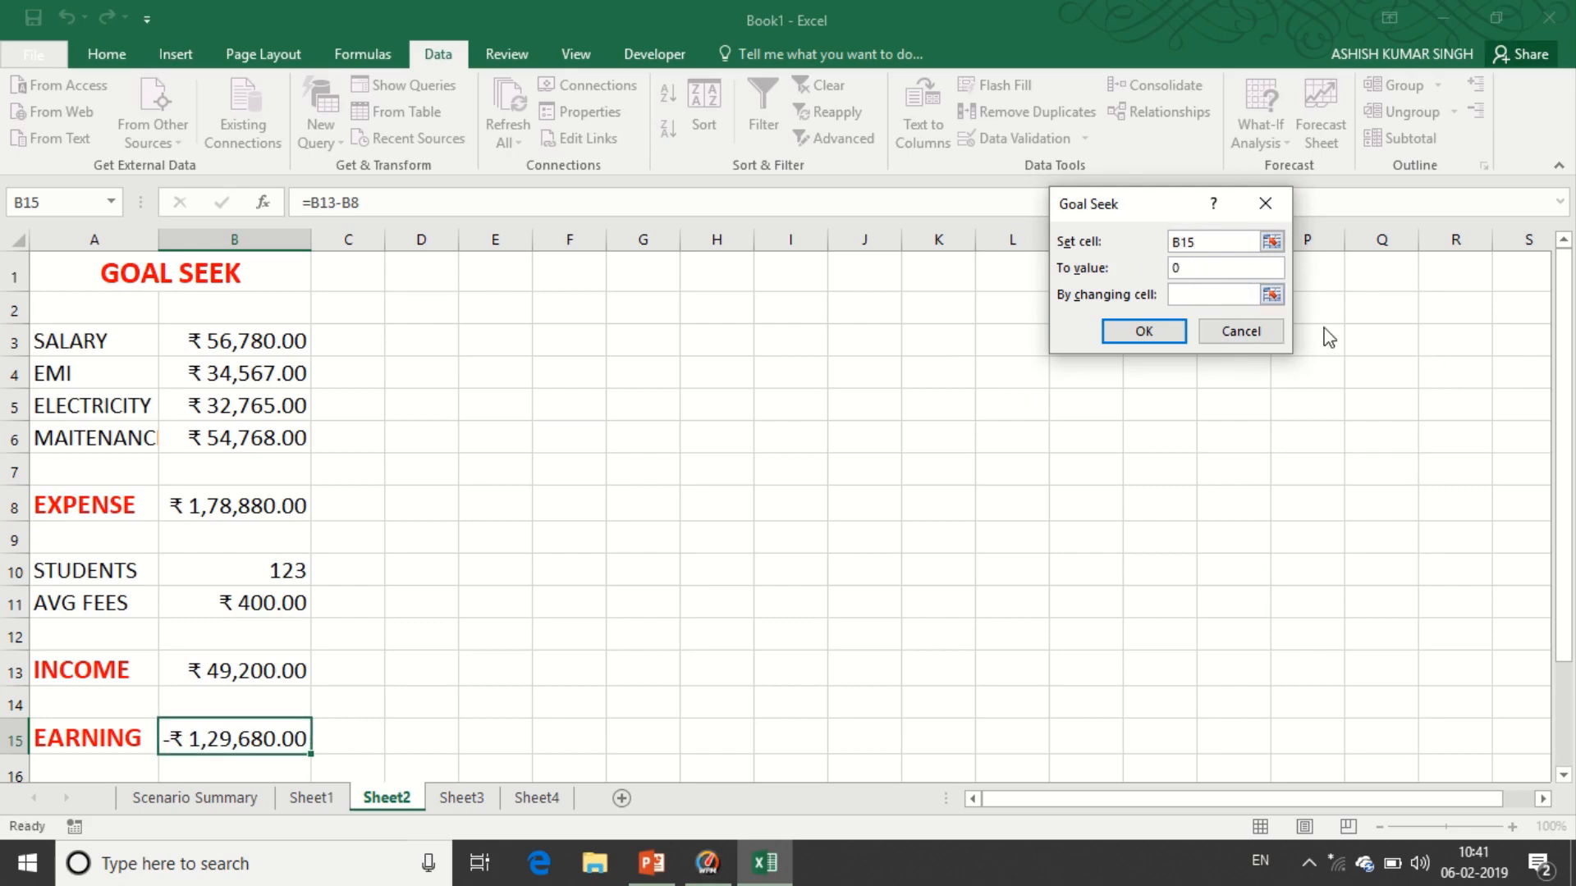
left_click(256, 567)
left_click(1145, 332)
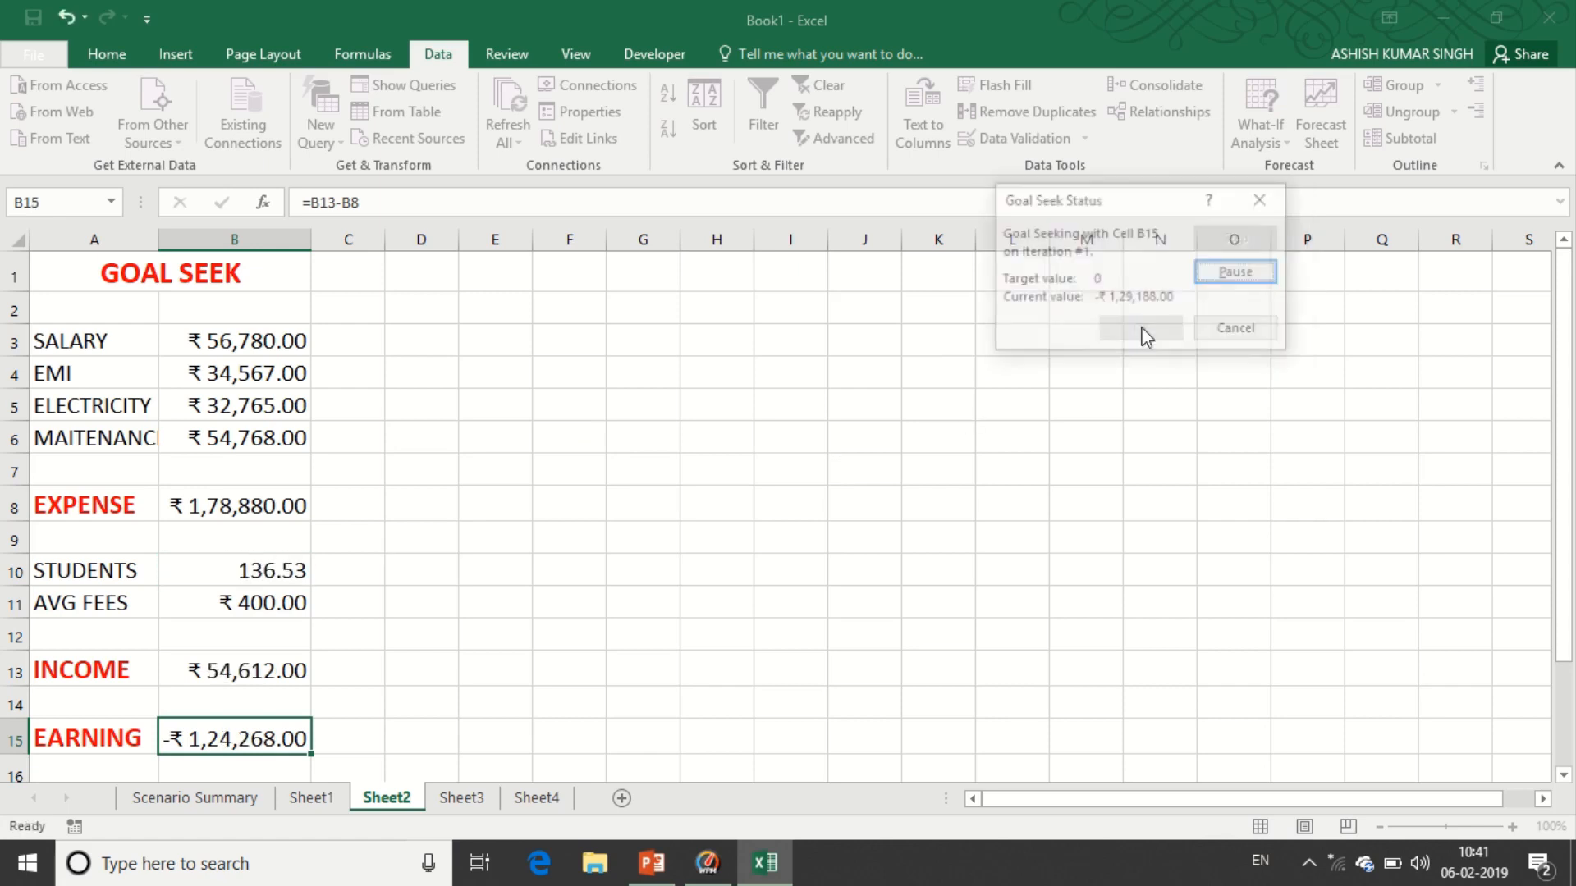
left_click(1147, 333)
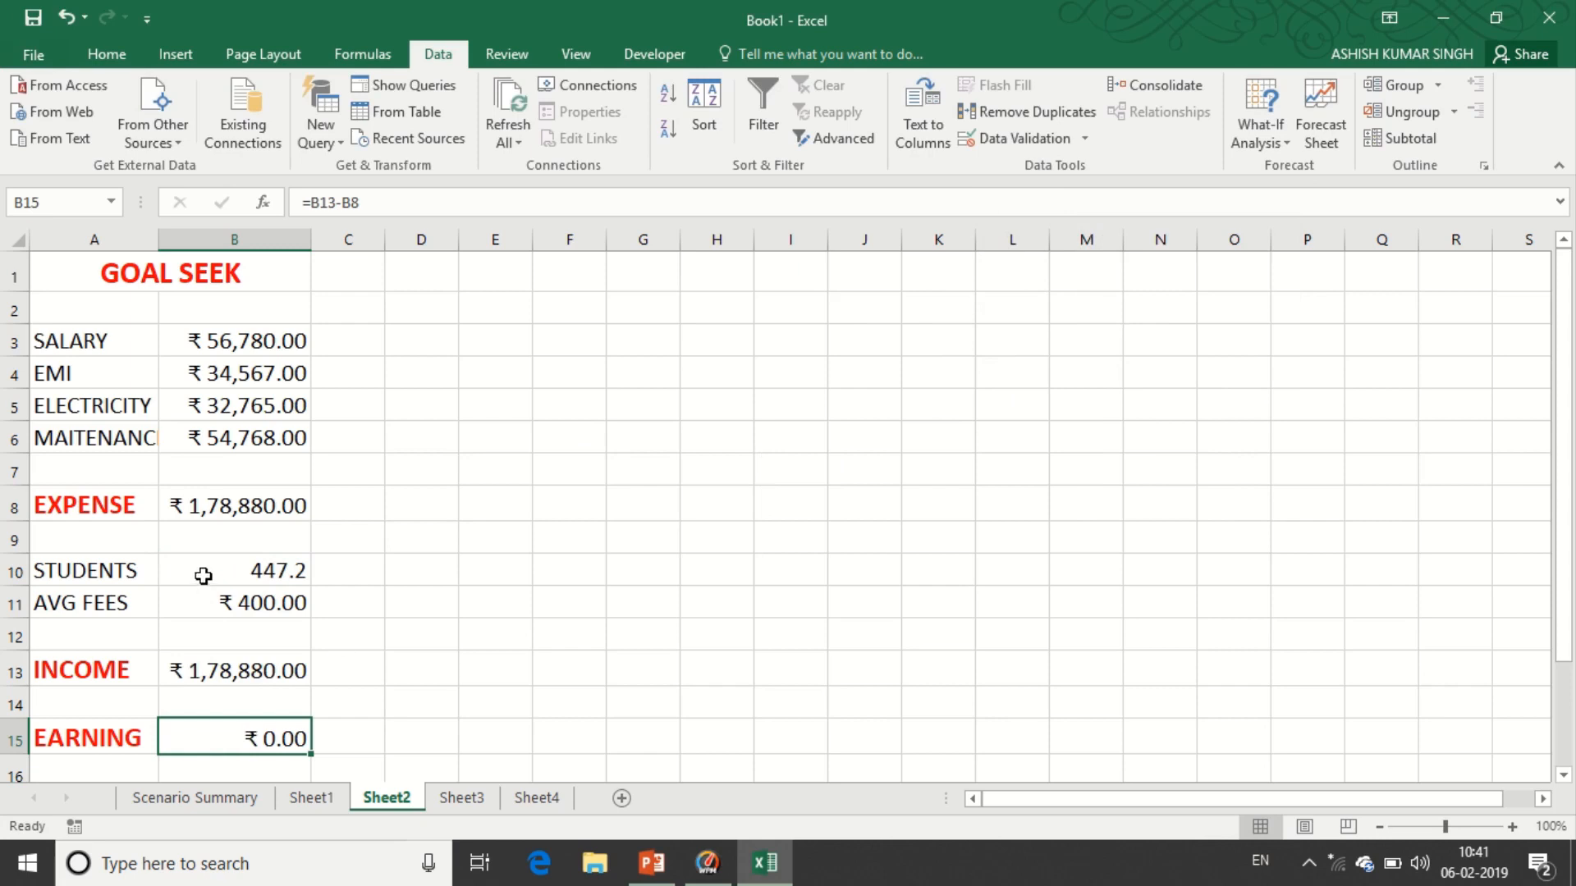
Round the number of students in B10 up to 448
left_click(203, 576)
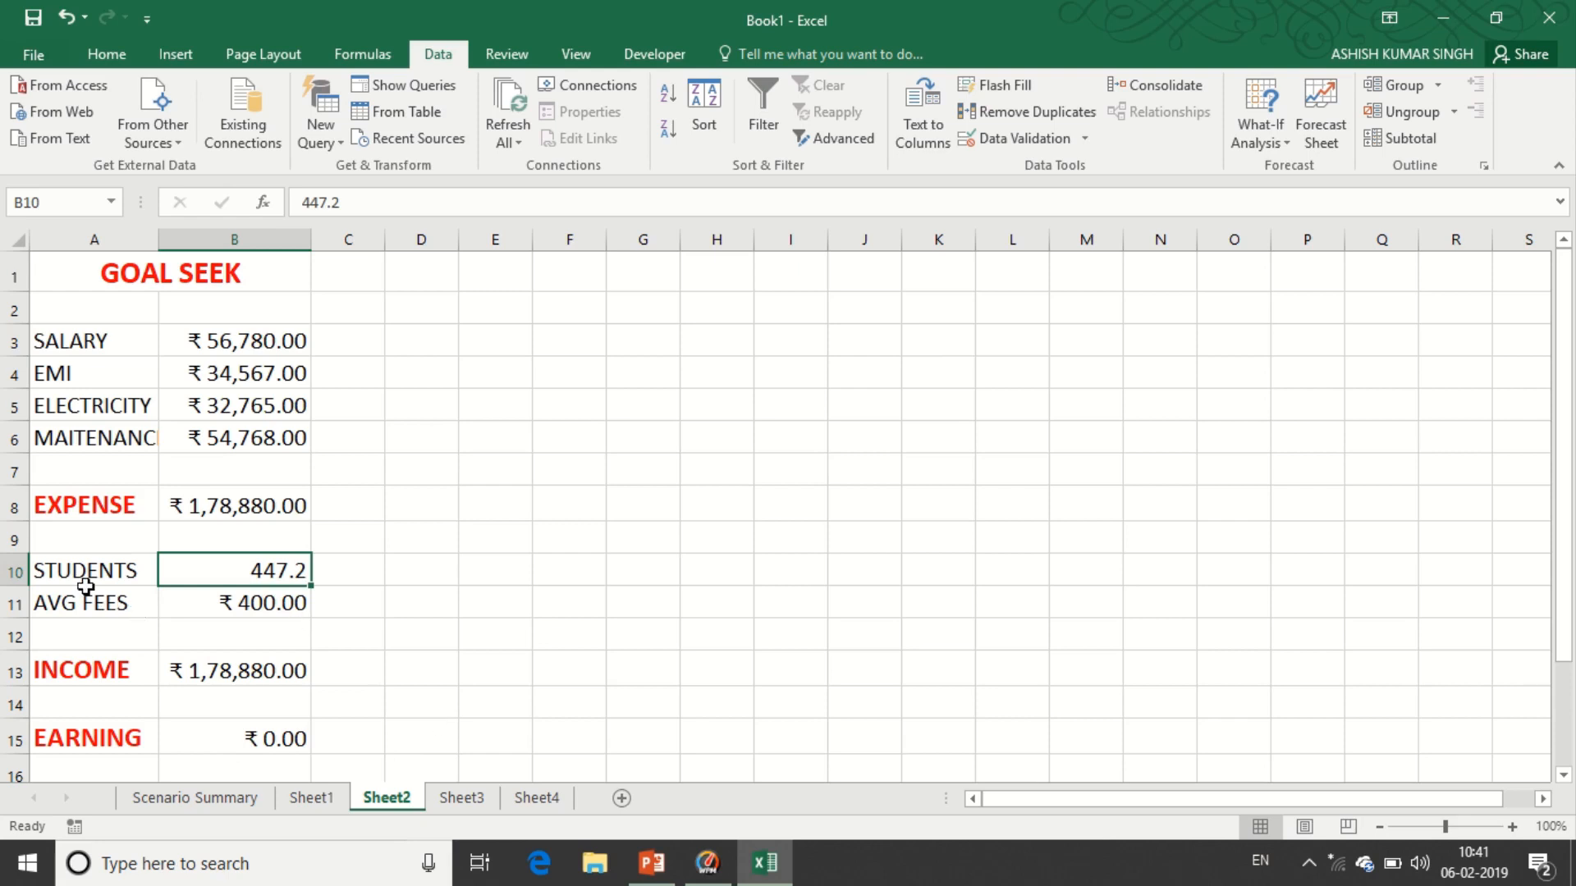
type("448")
key("Return")
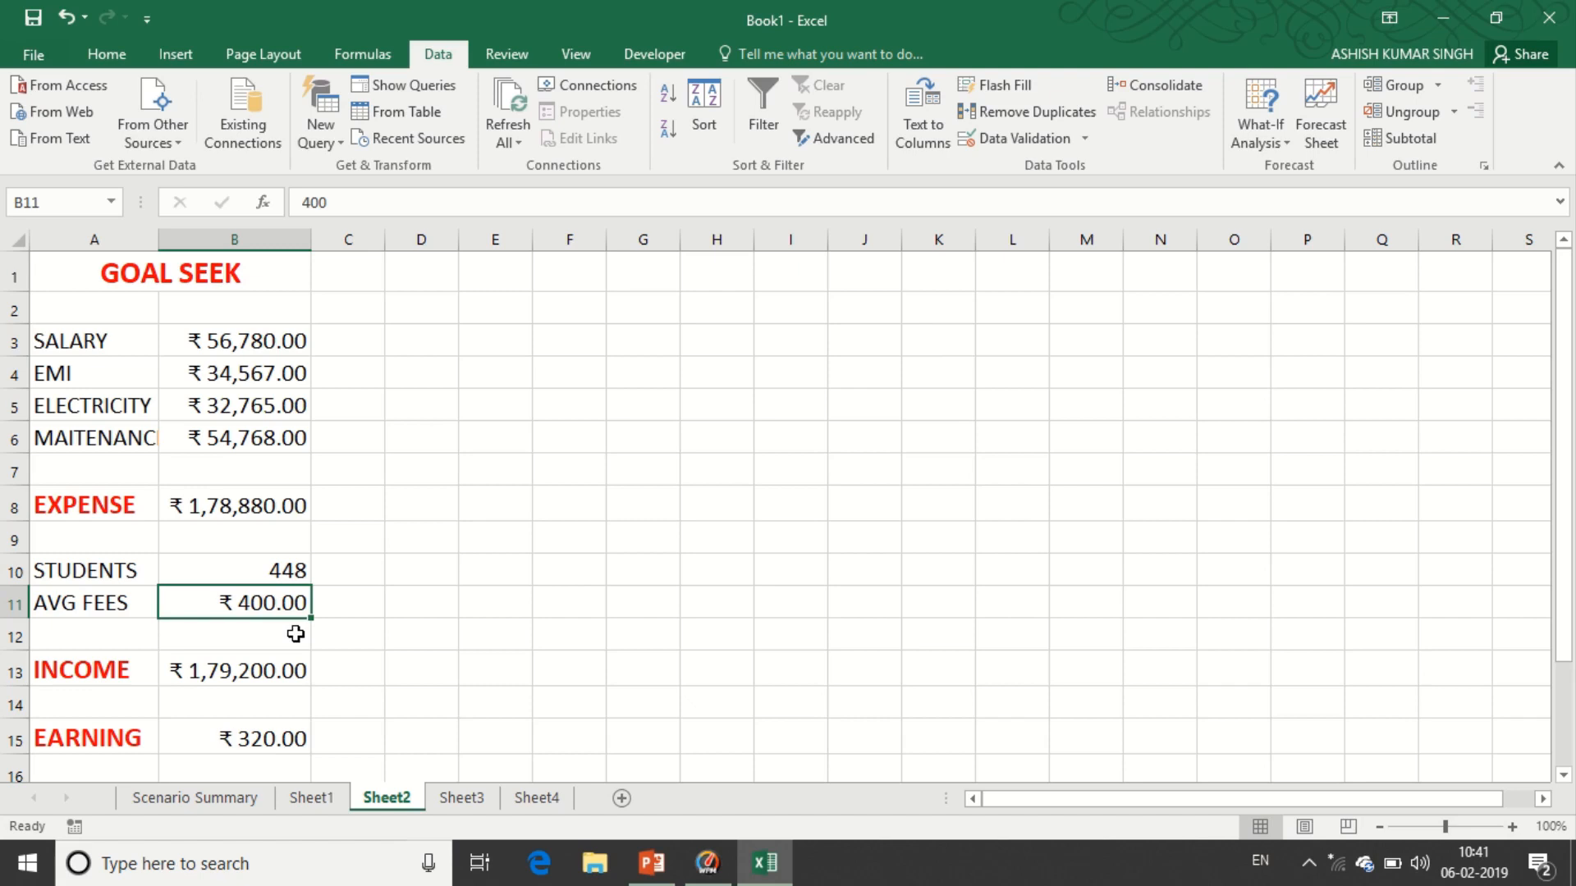
mouse_move(693, 9)
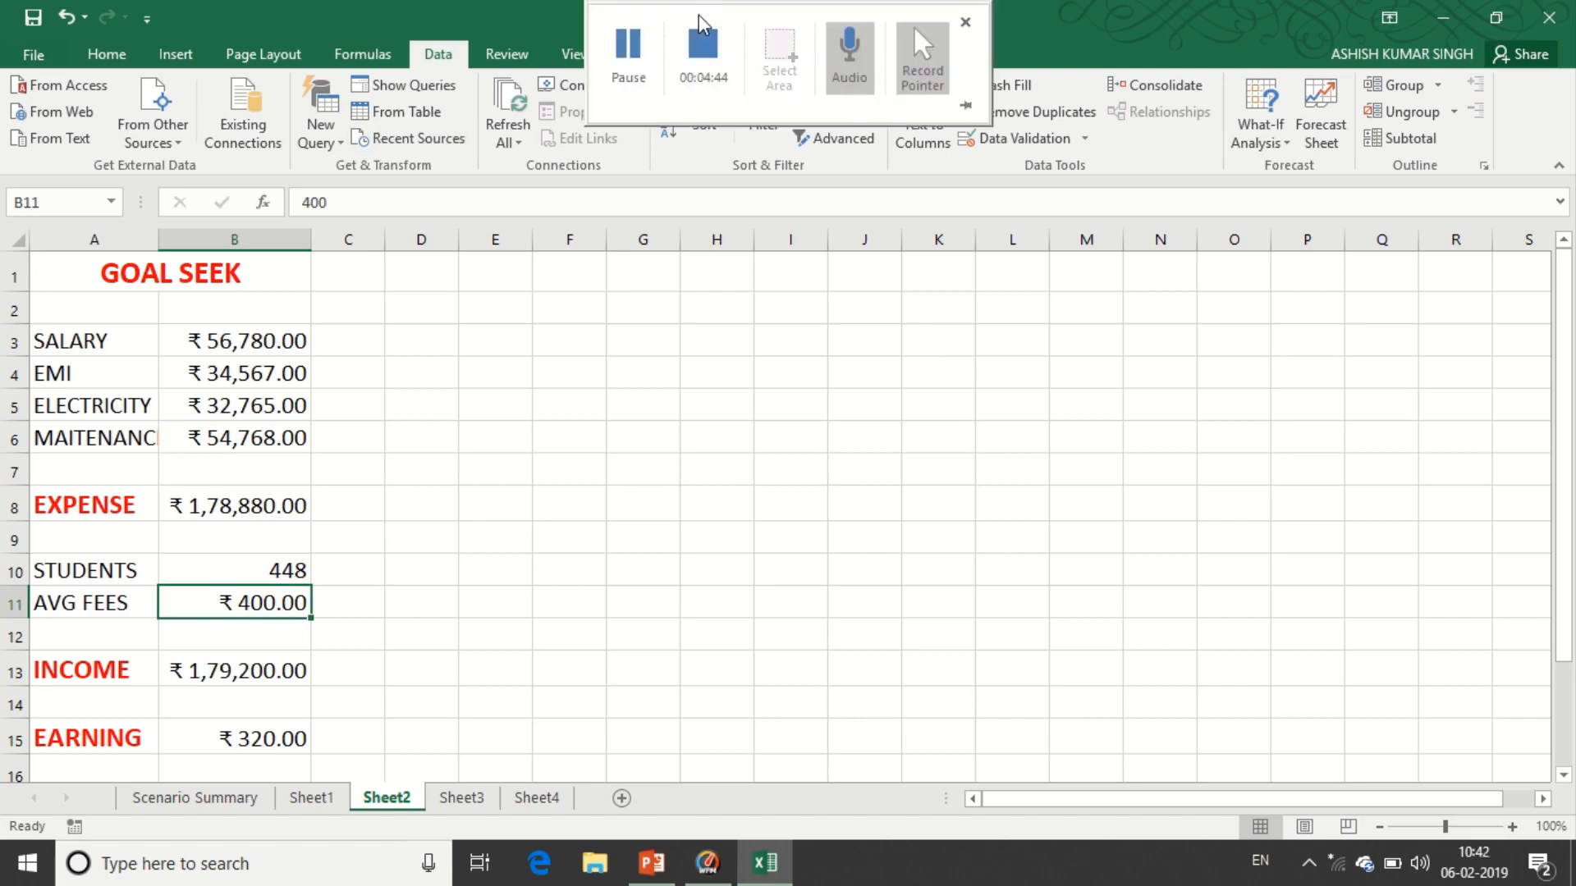
left_click(702, 45)
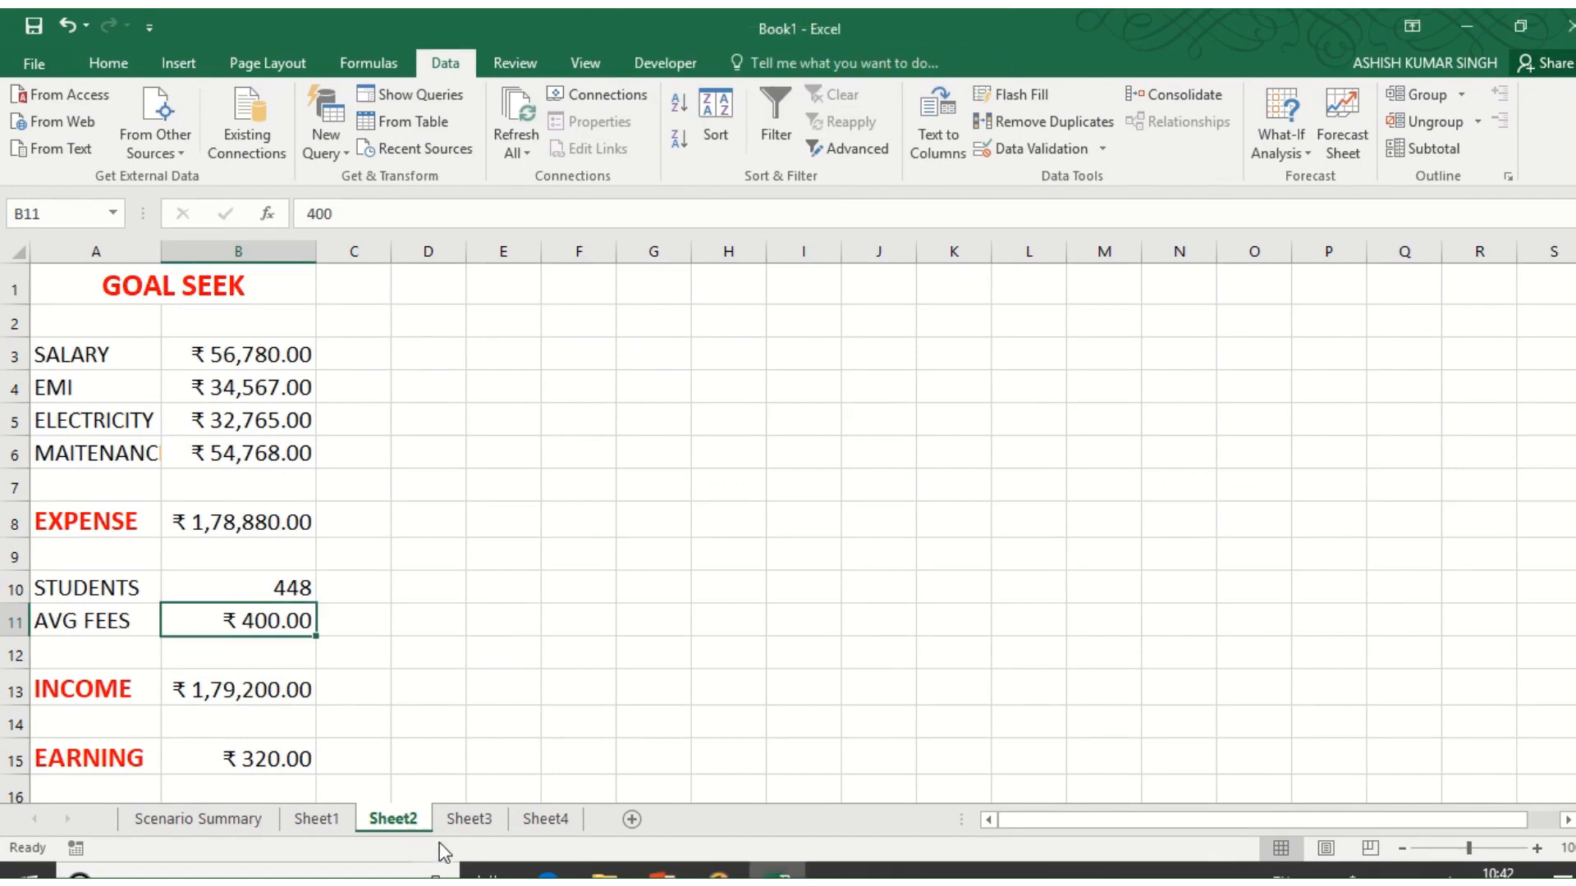
On Sheet3, calculate the monthly loan payment in B7 with the formula =PMT(B4/12,2*12,B3)
left_click(485, 819)
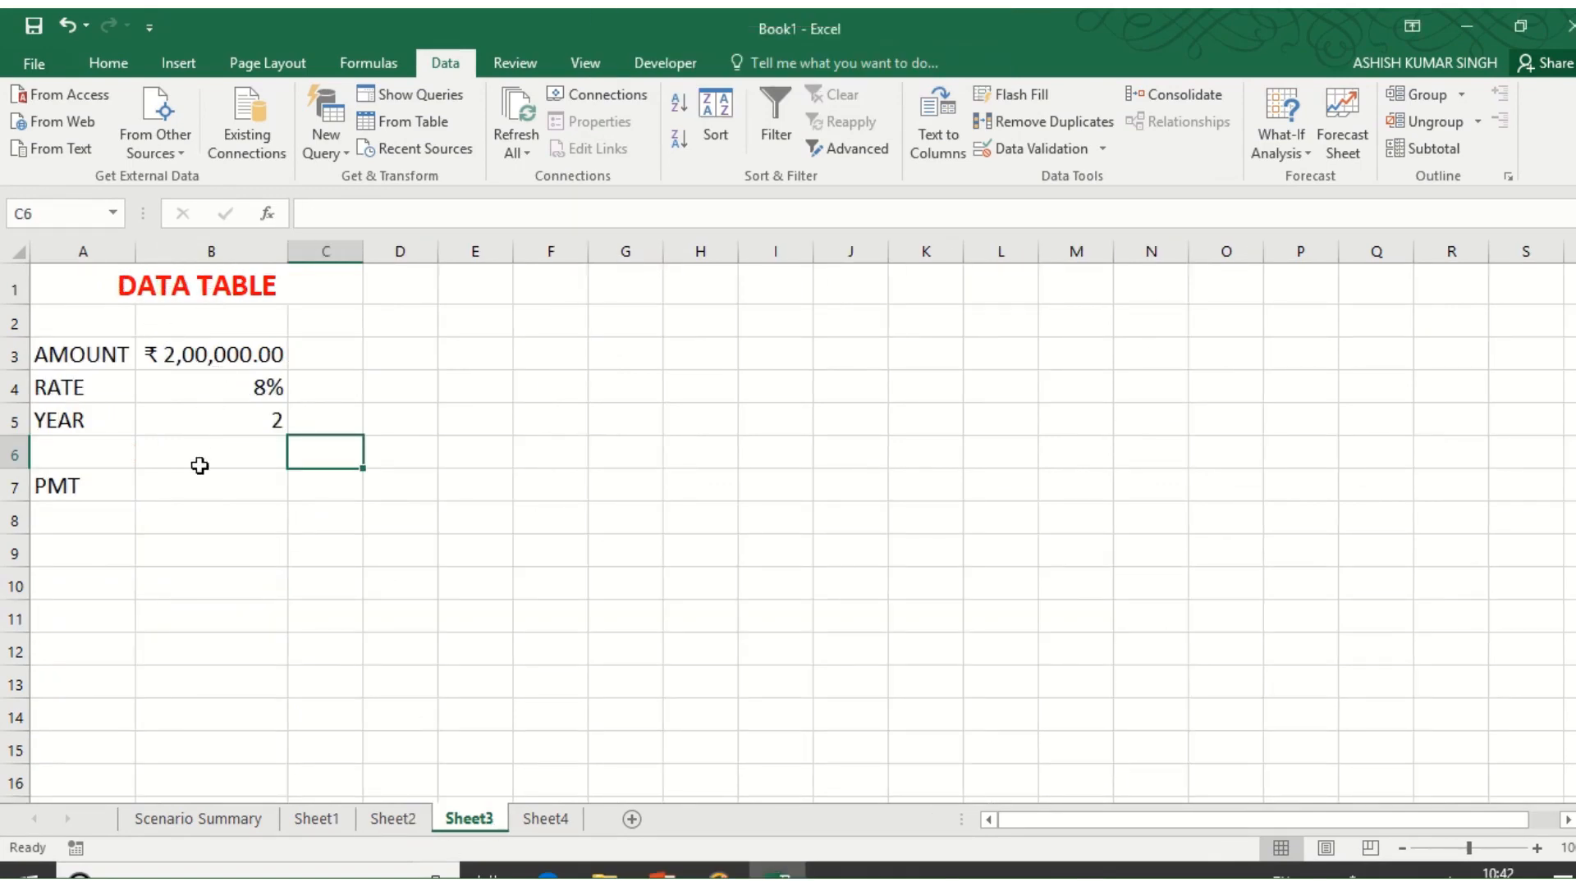
left_click(193, 492)
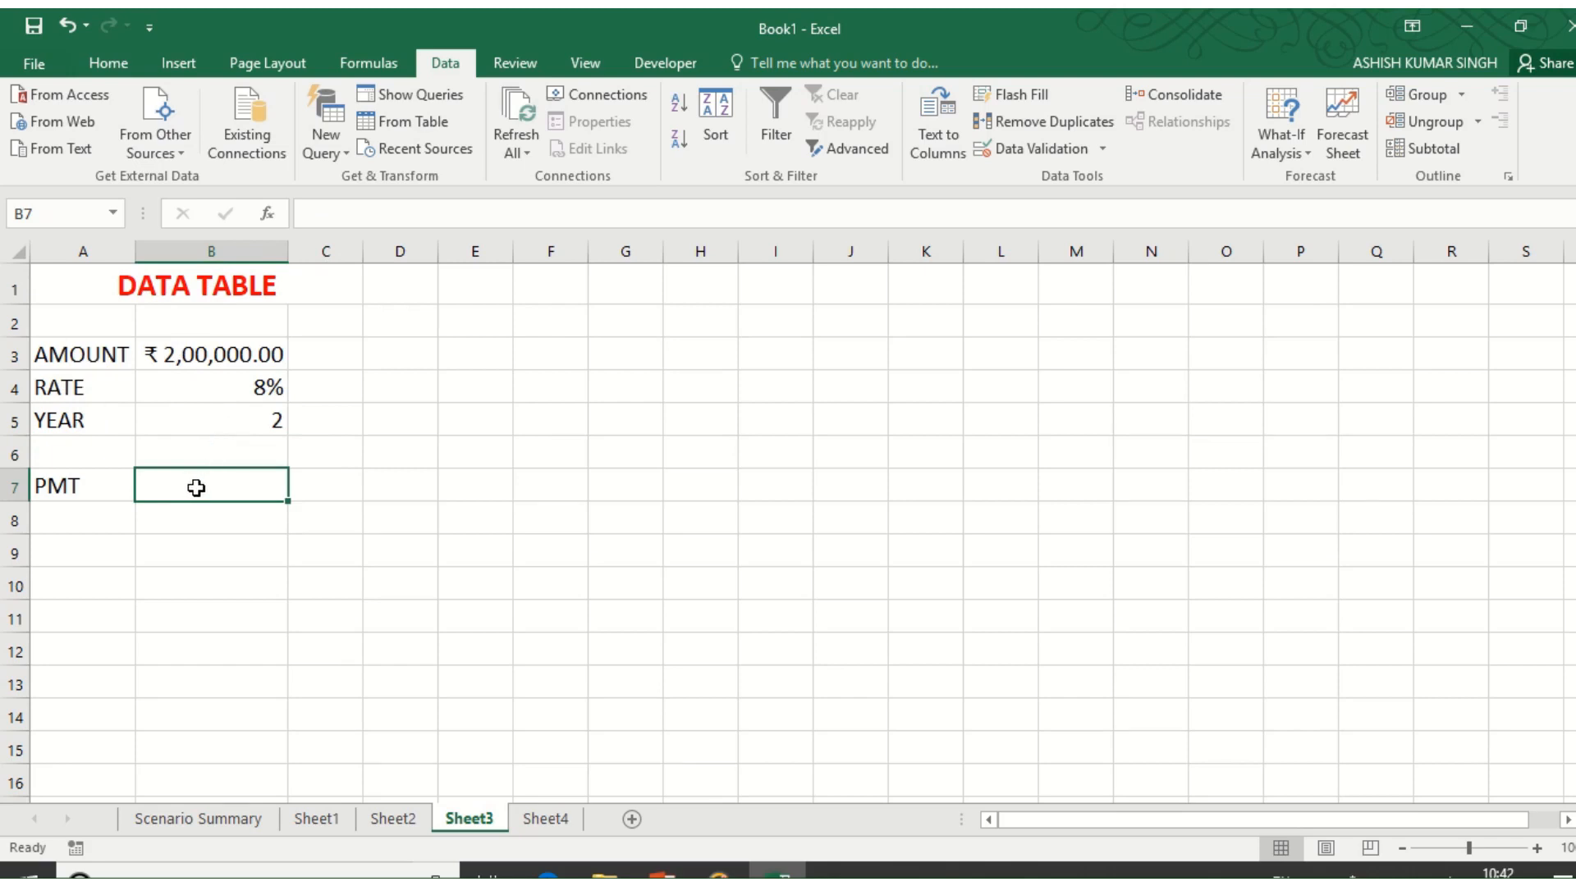
type("=PM")
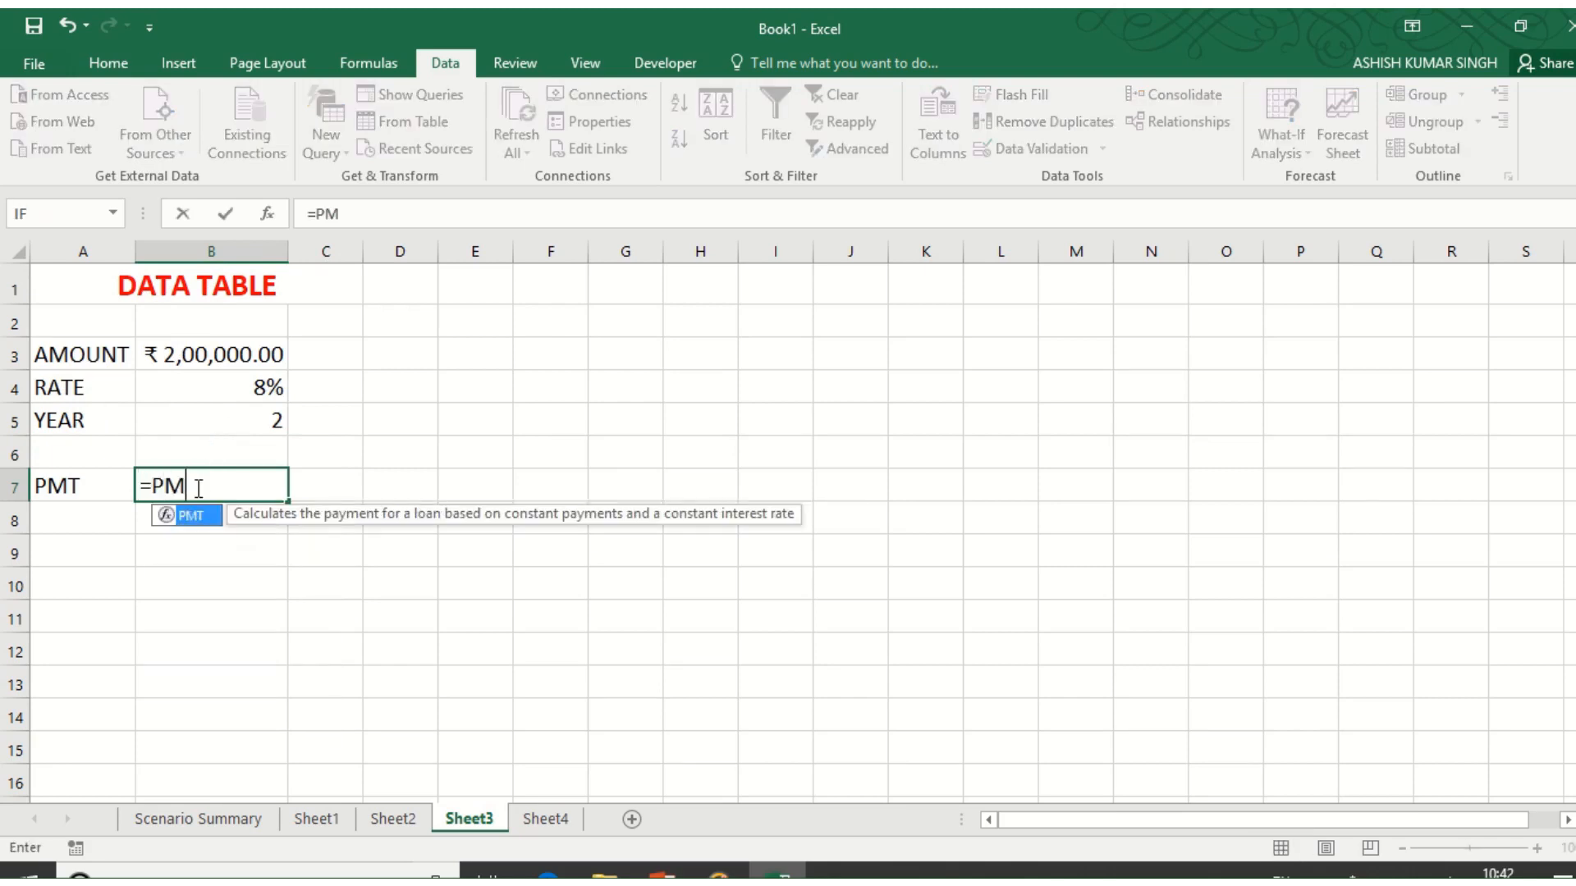
type("T(")
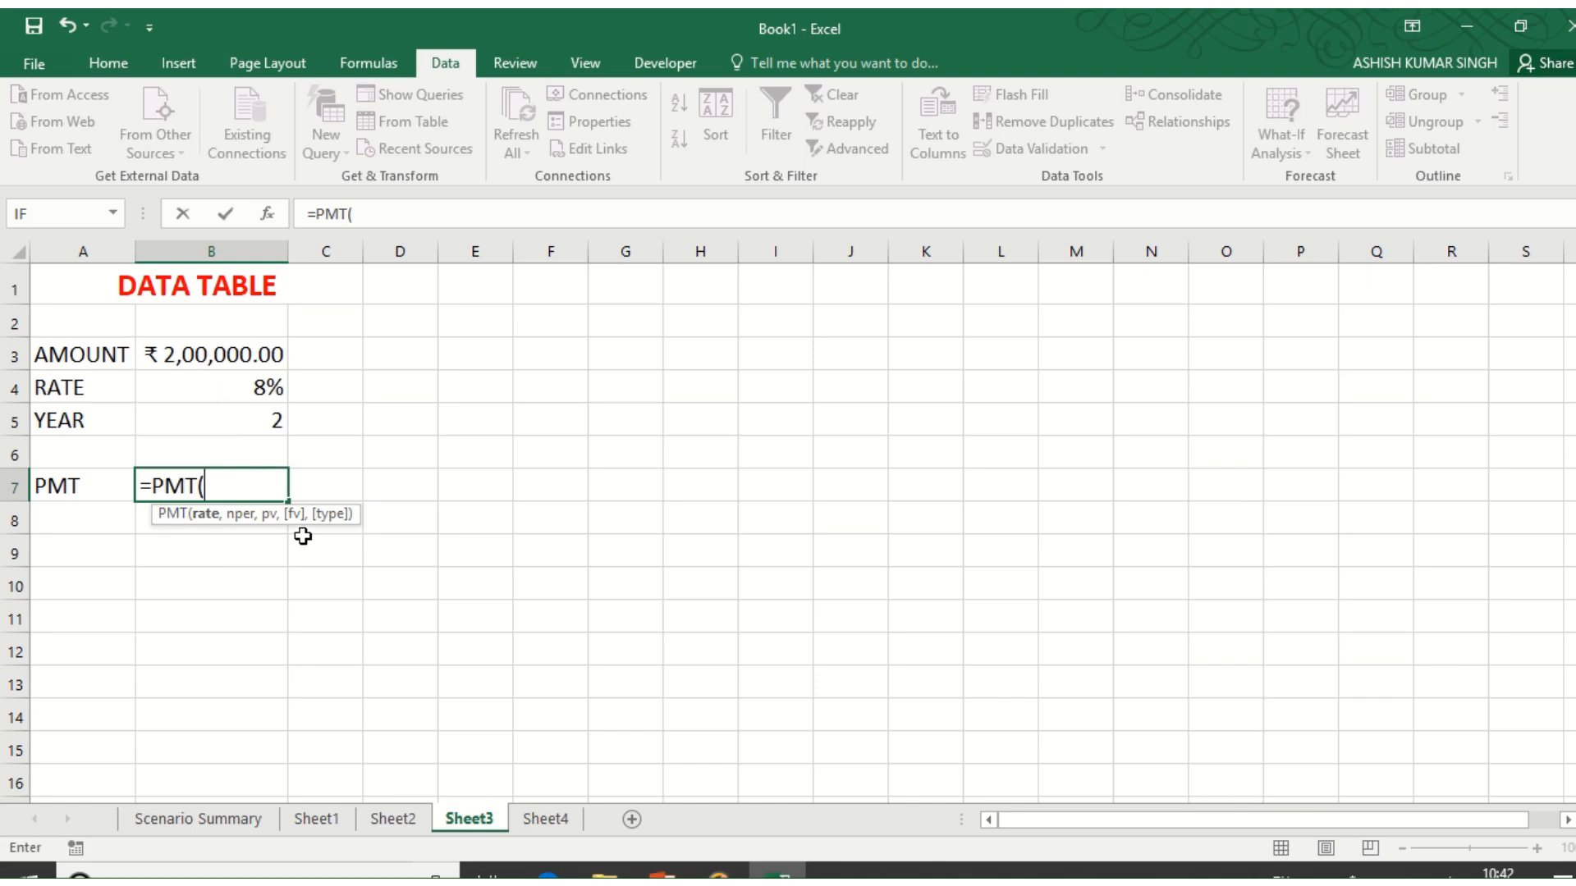
left_click(216, 387)
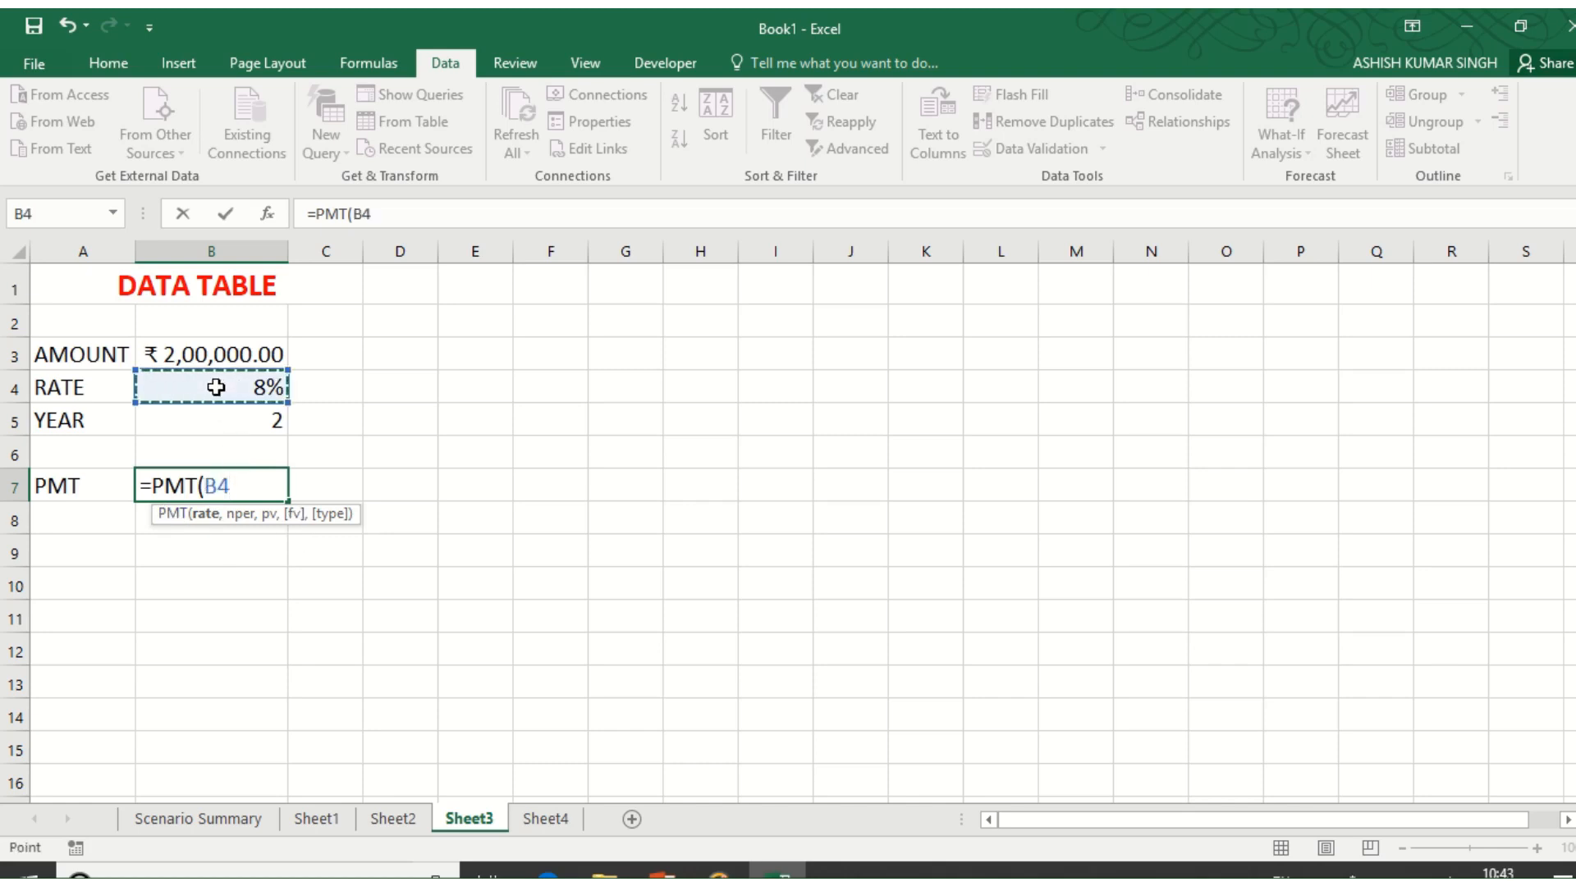
type("/12")
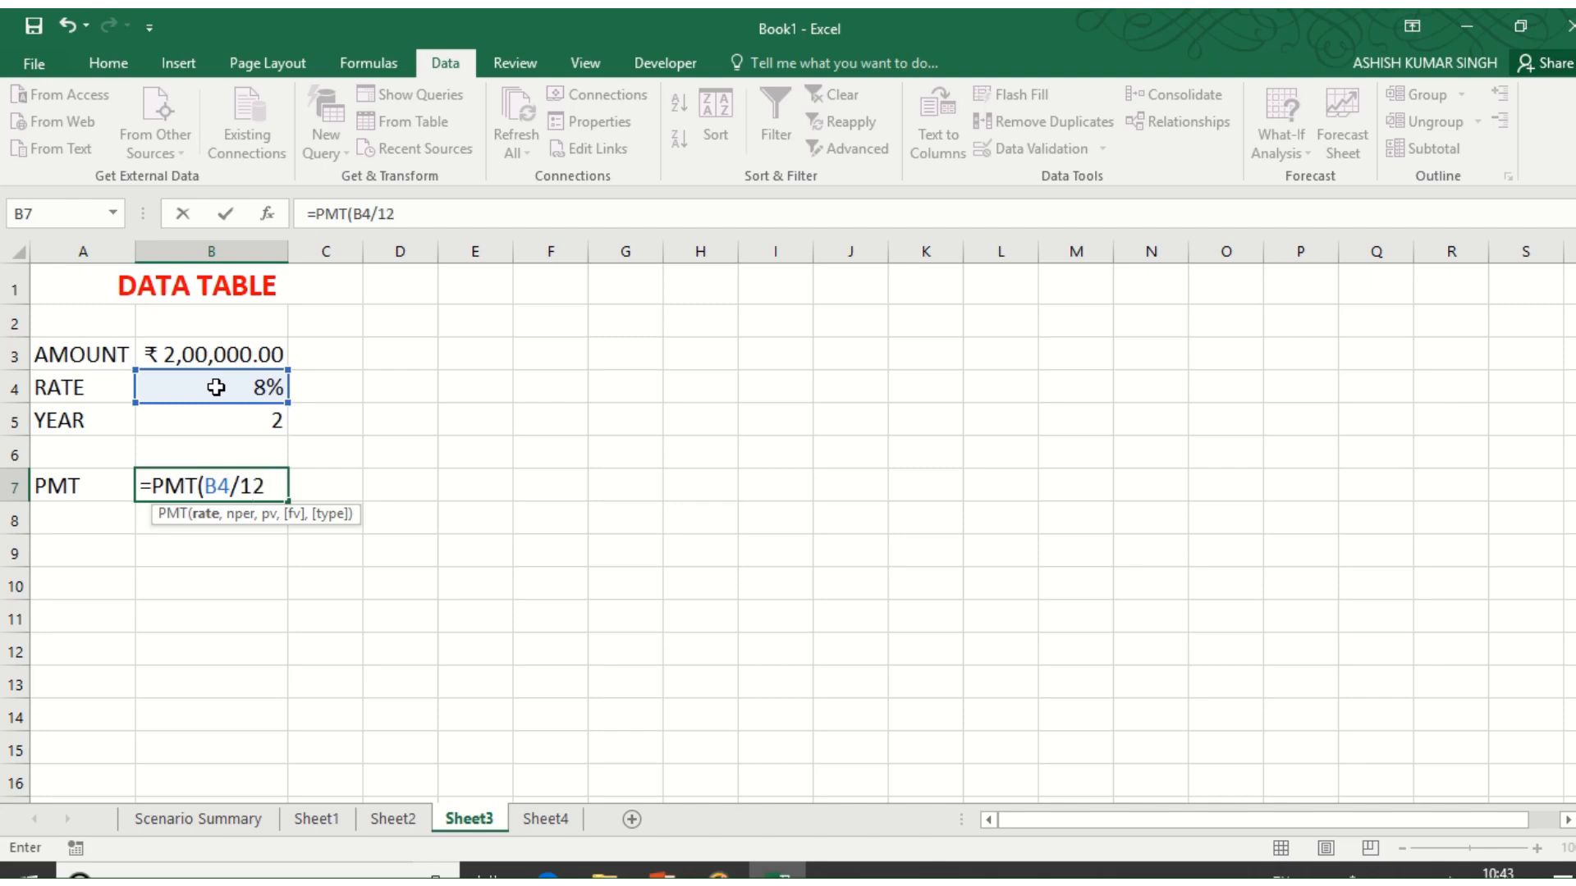
type(",2*12")
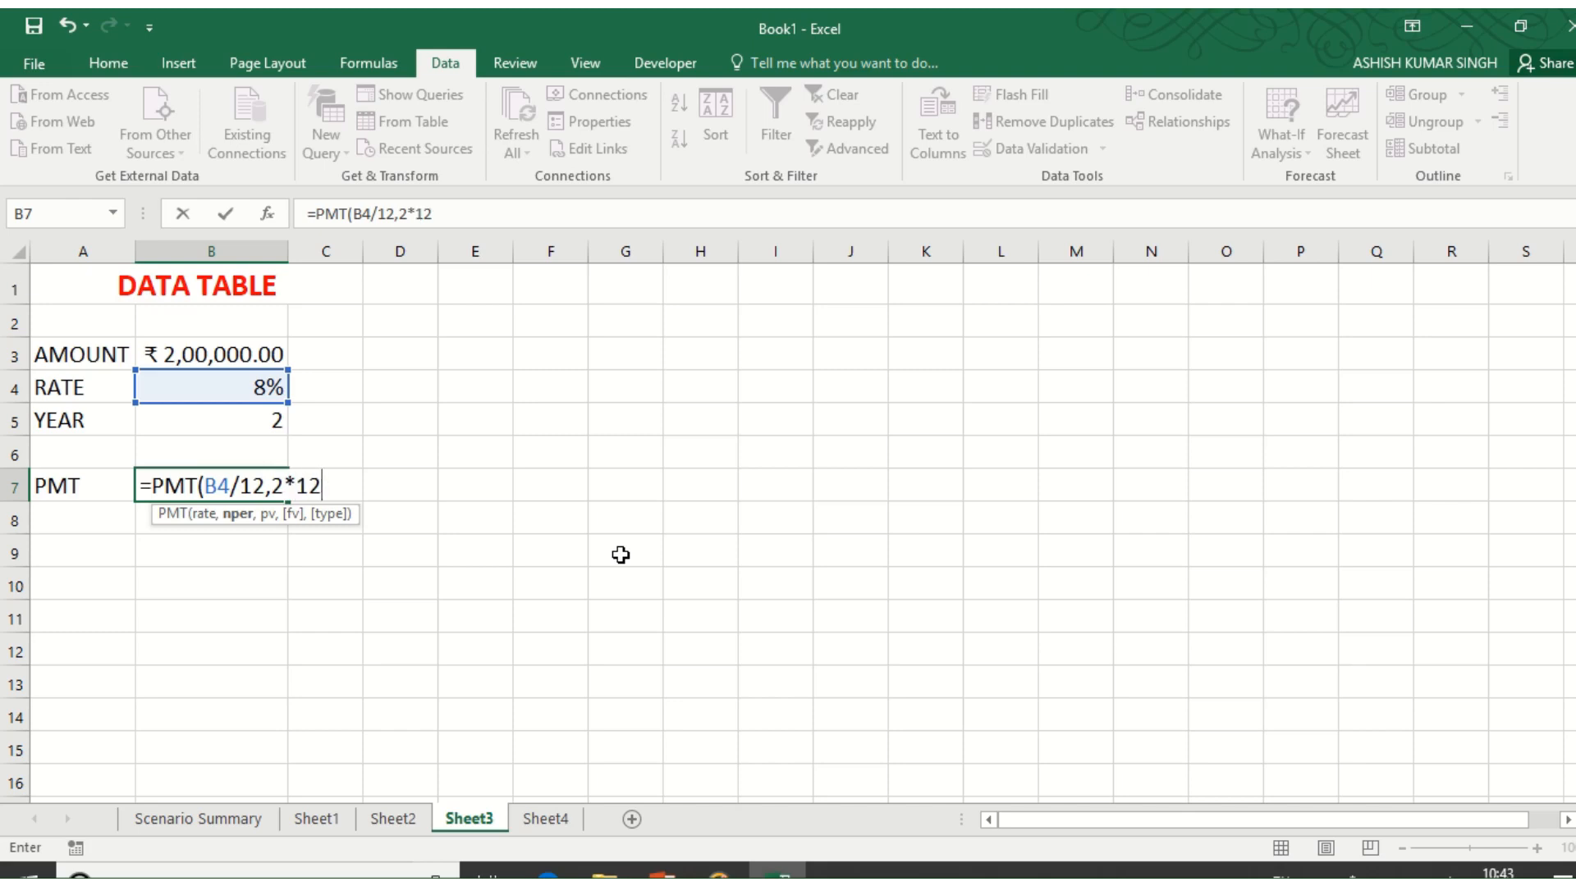
type(",")
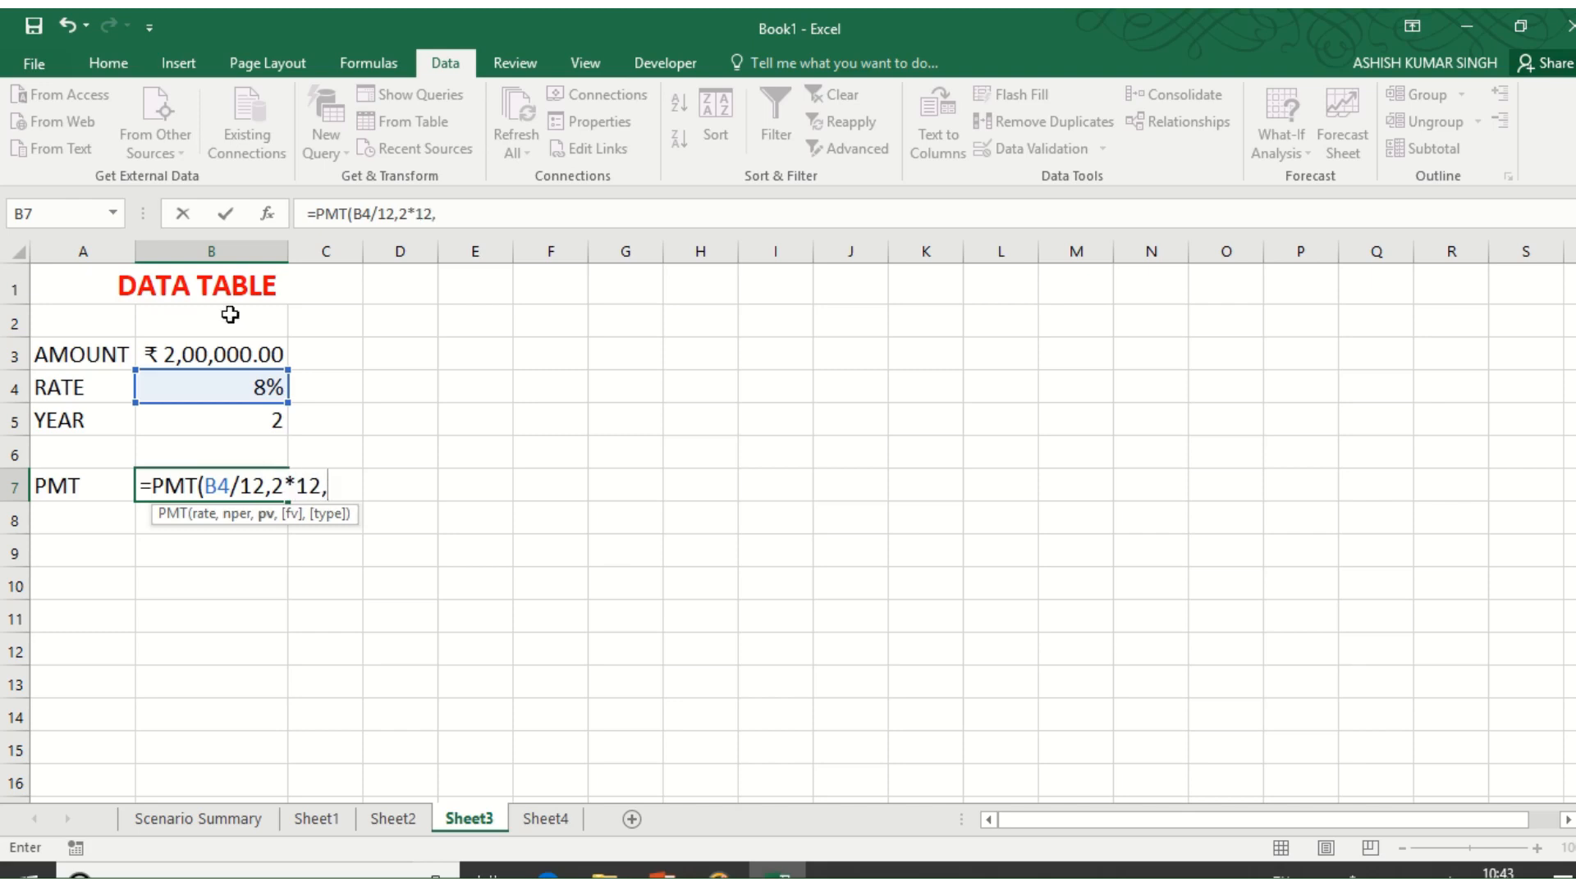
left_click(195, 358)
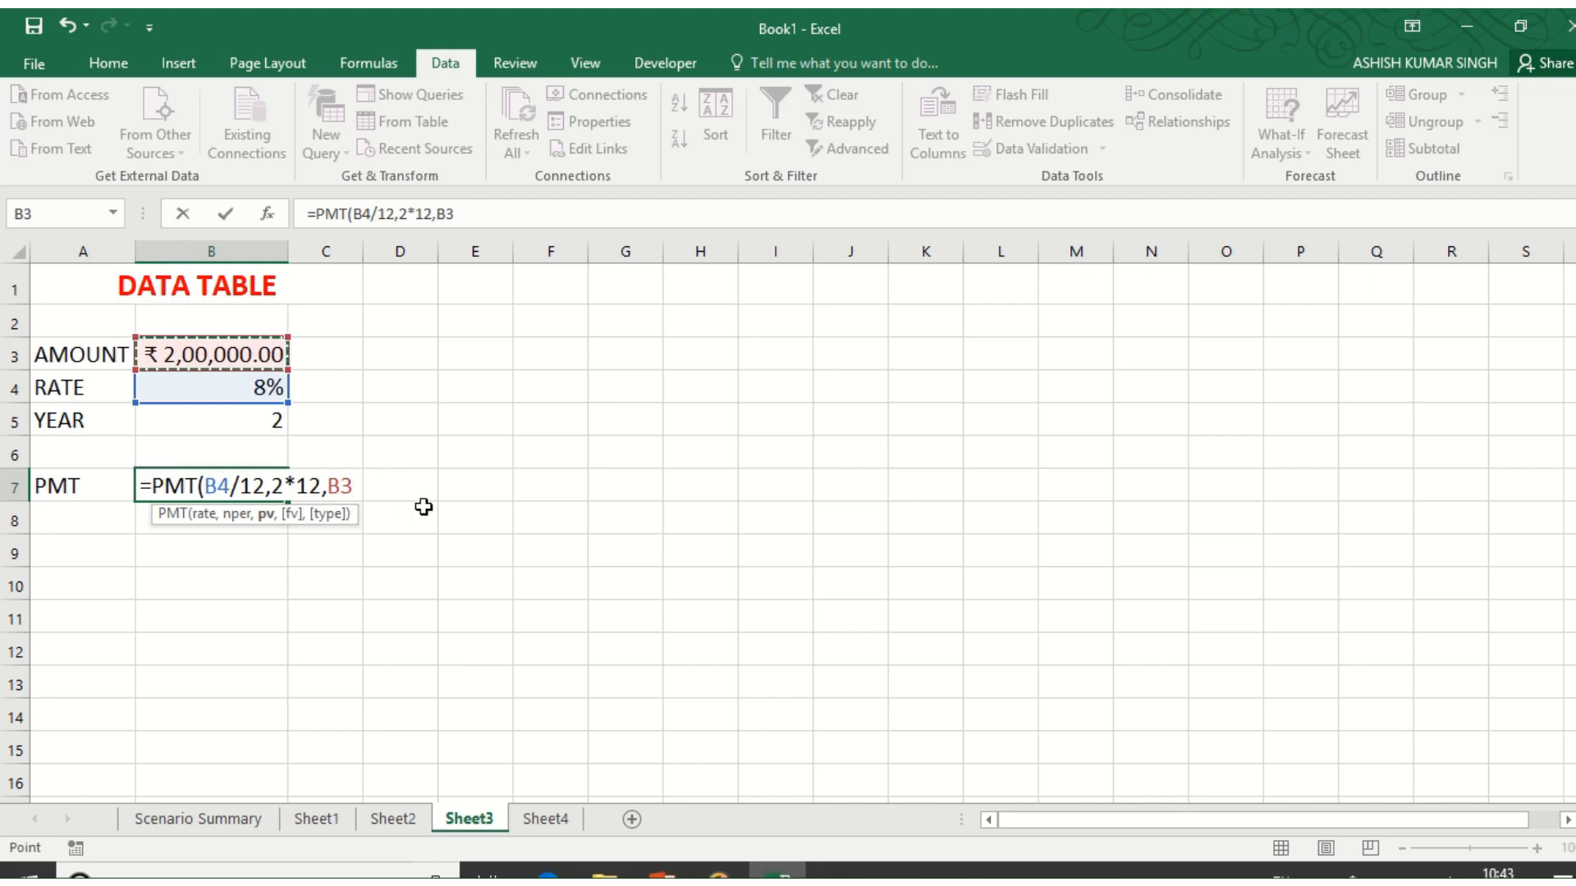
key("Return")
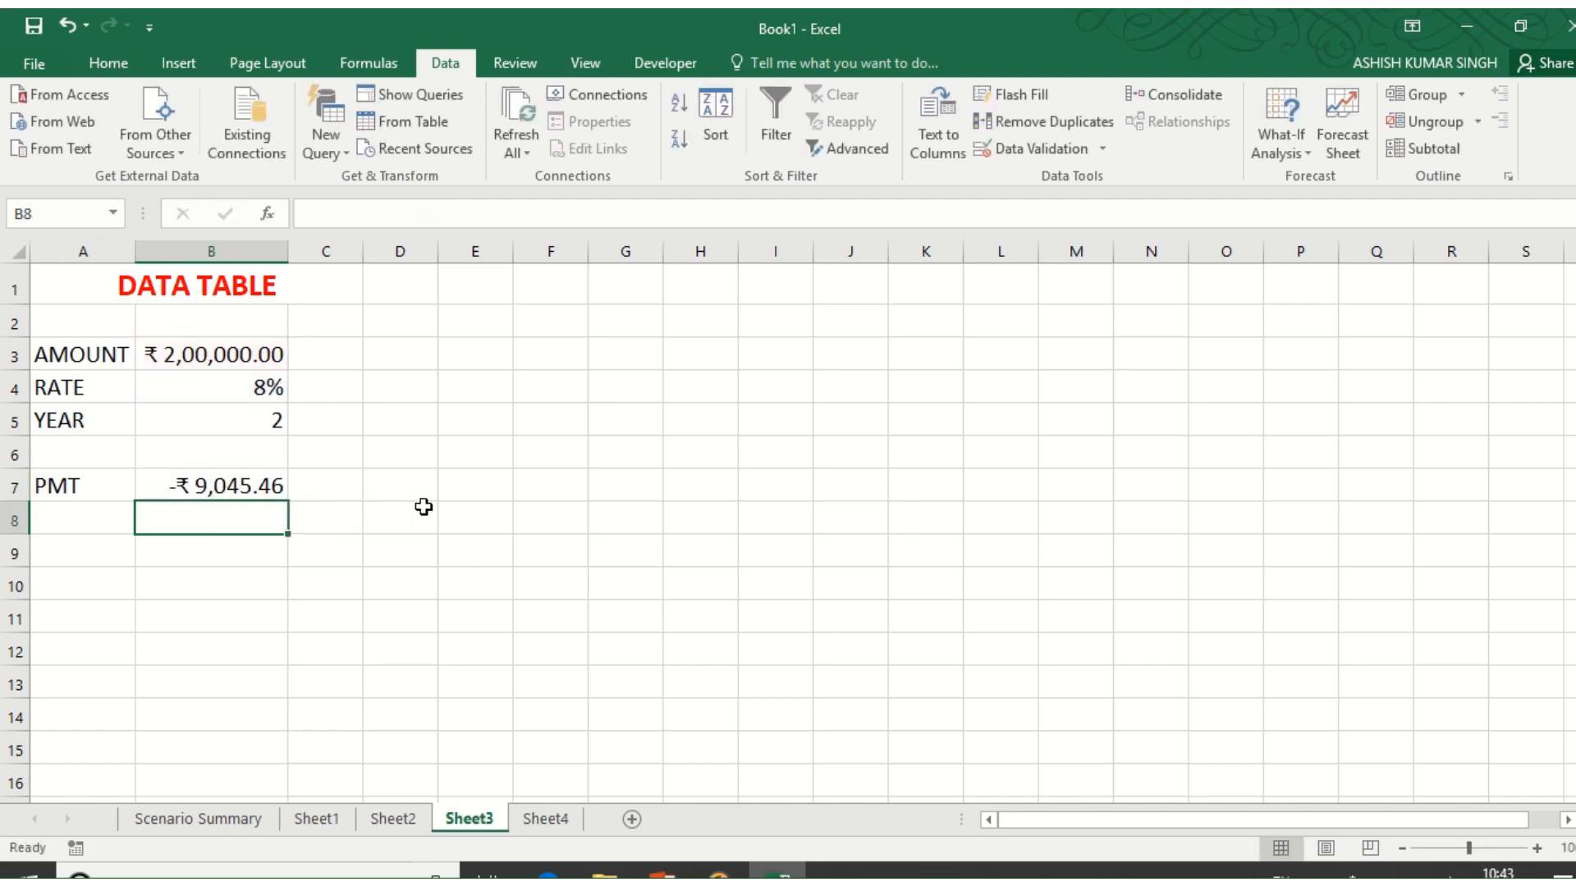
Make the loan amount negative in the B7 payment formula, giving =PMT(B4/12,2*12,-B3)
left_click(212, 485)
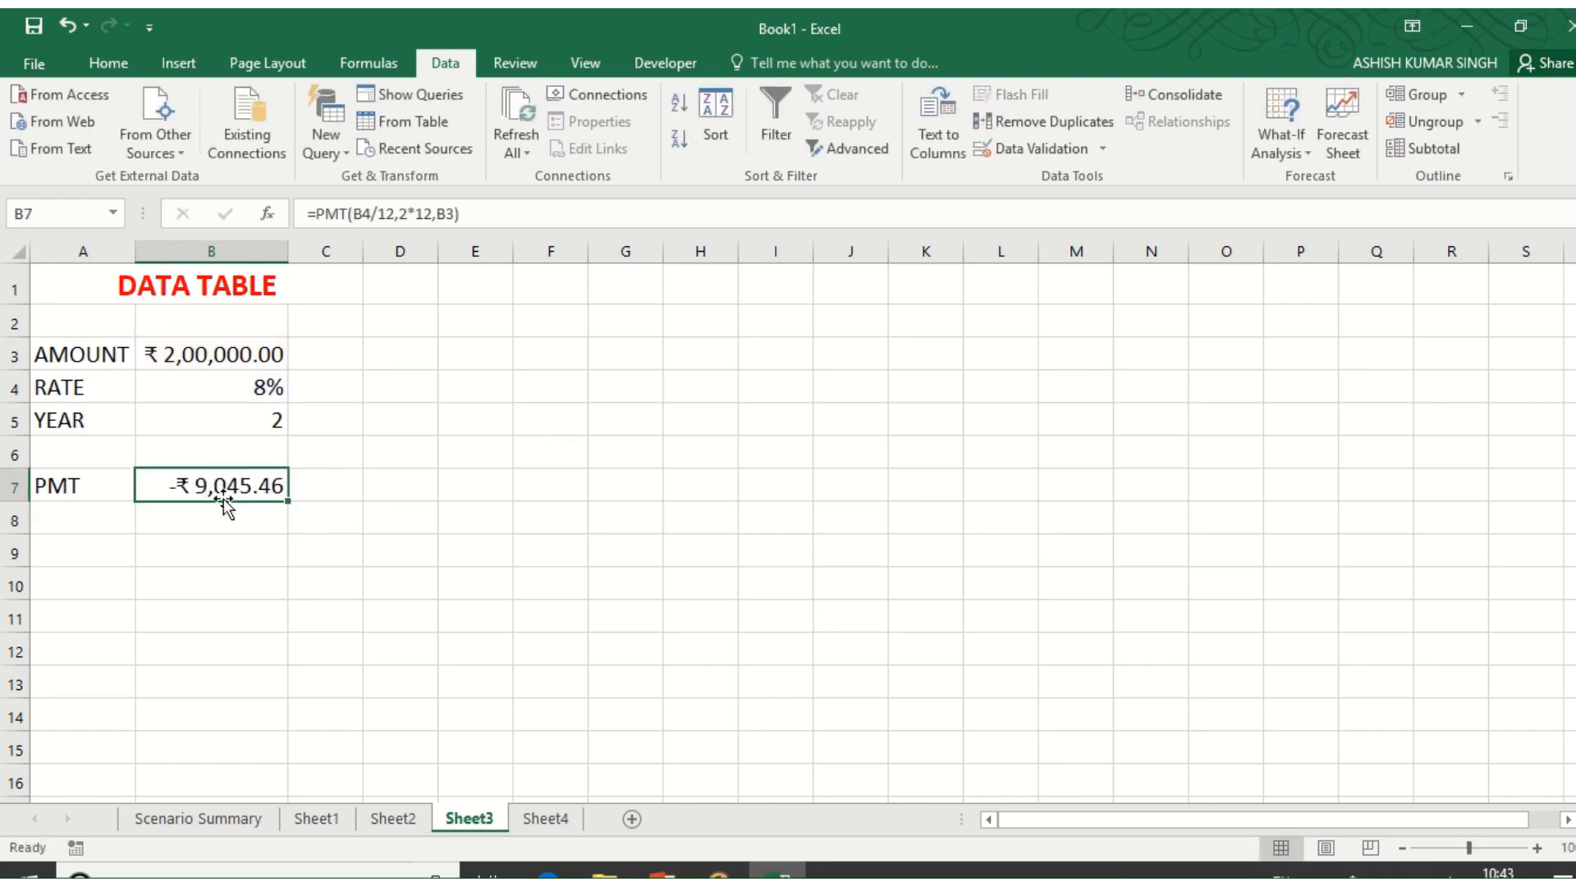
left_click(440, 214)
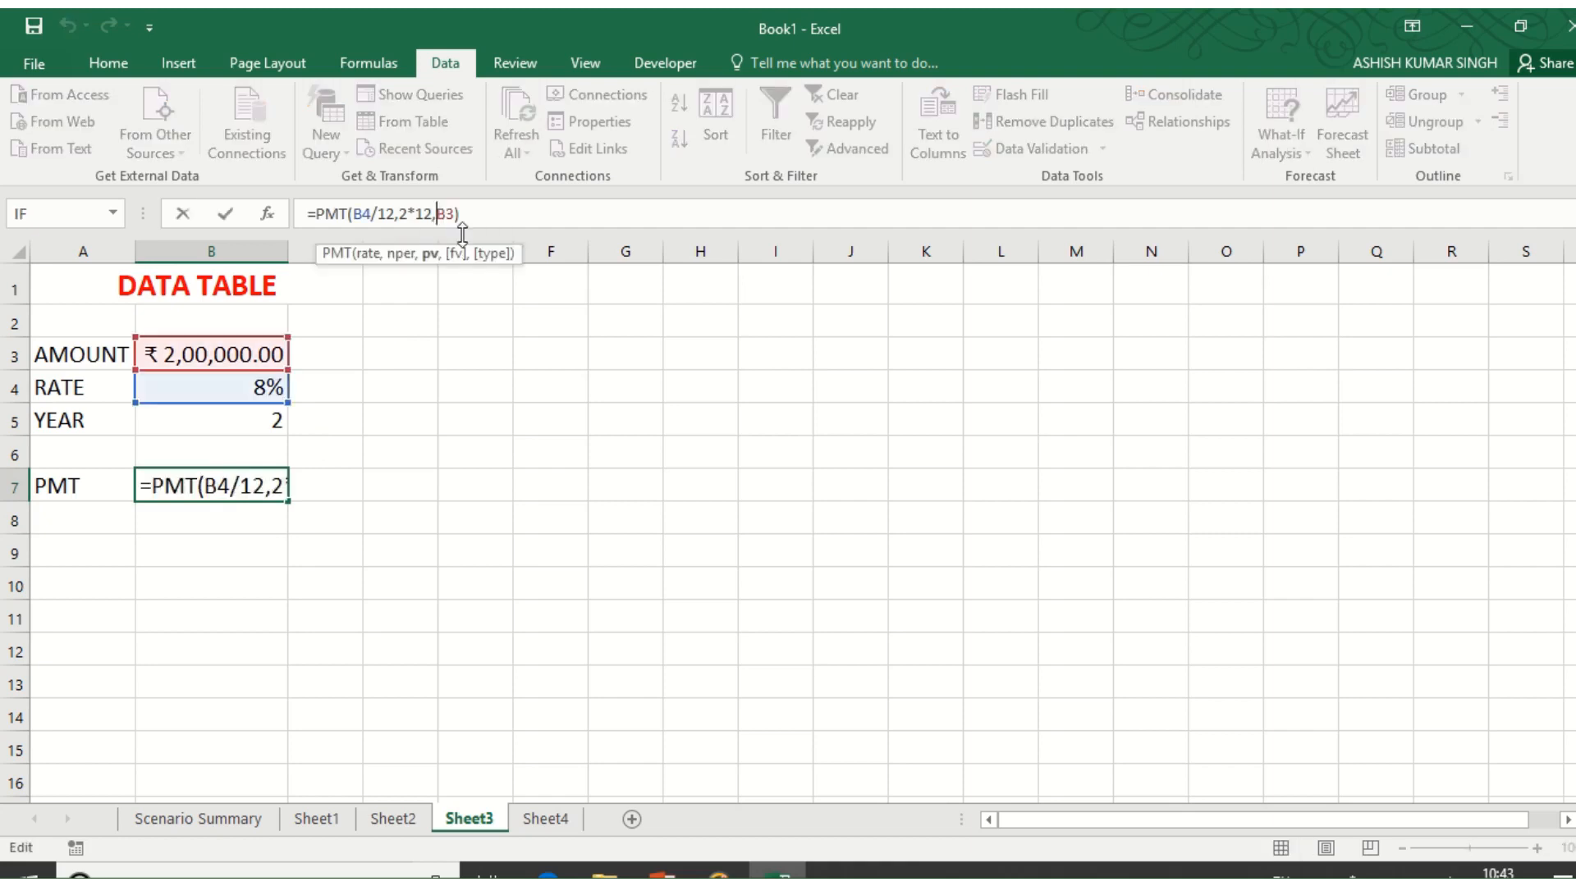
type("-")
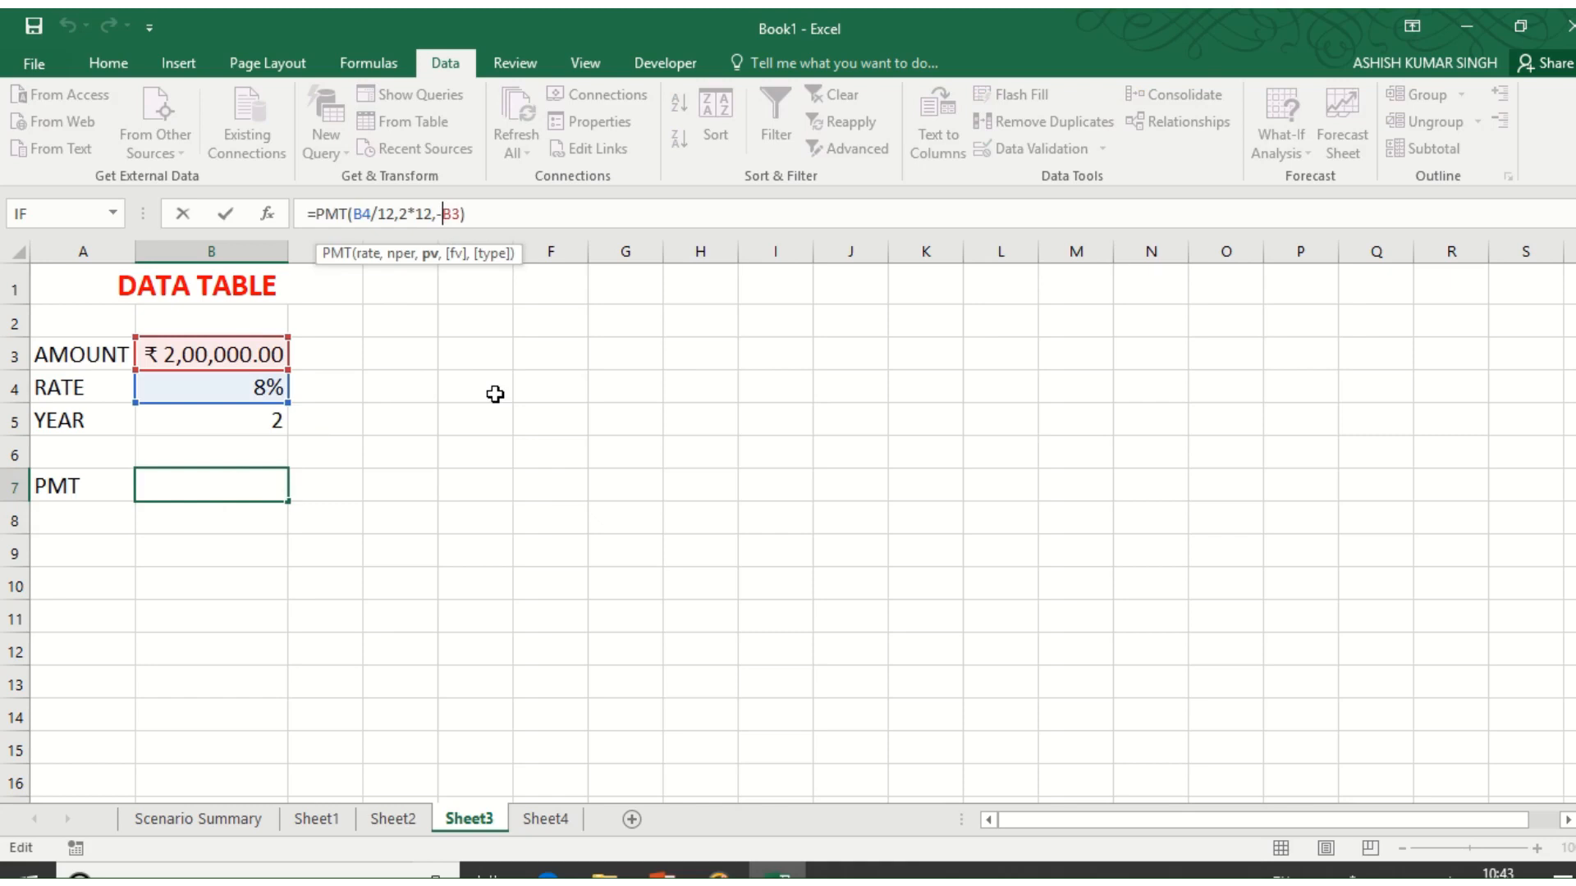
key("Return")
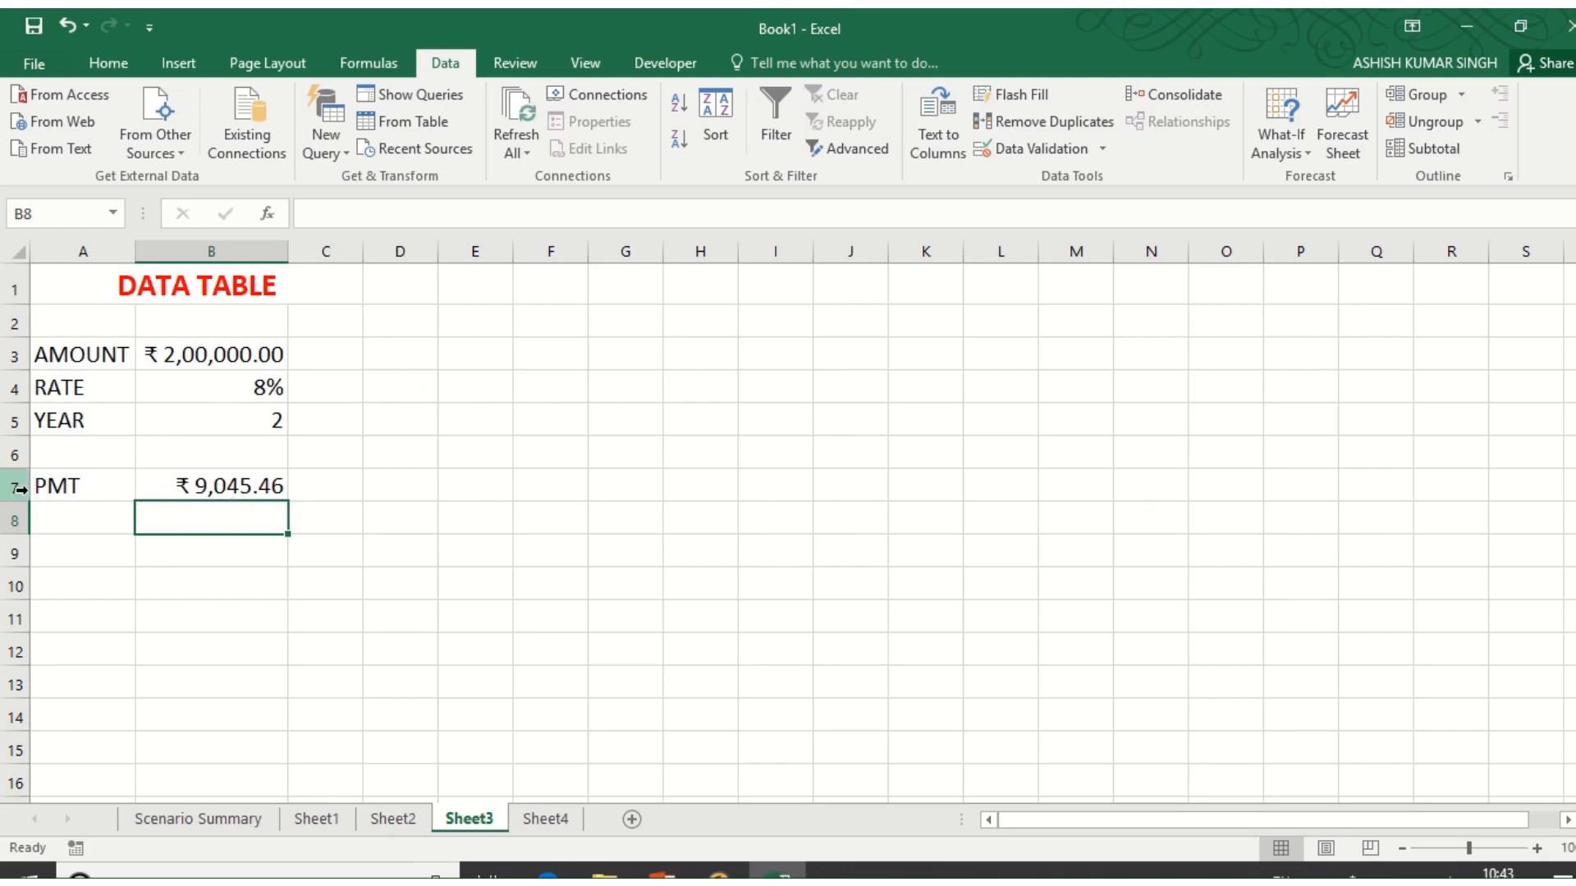
Start a column of interest rates by entering 5% in E4 and 6 in E5
left_click(459, 390)
type("5")
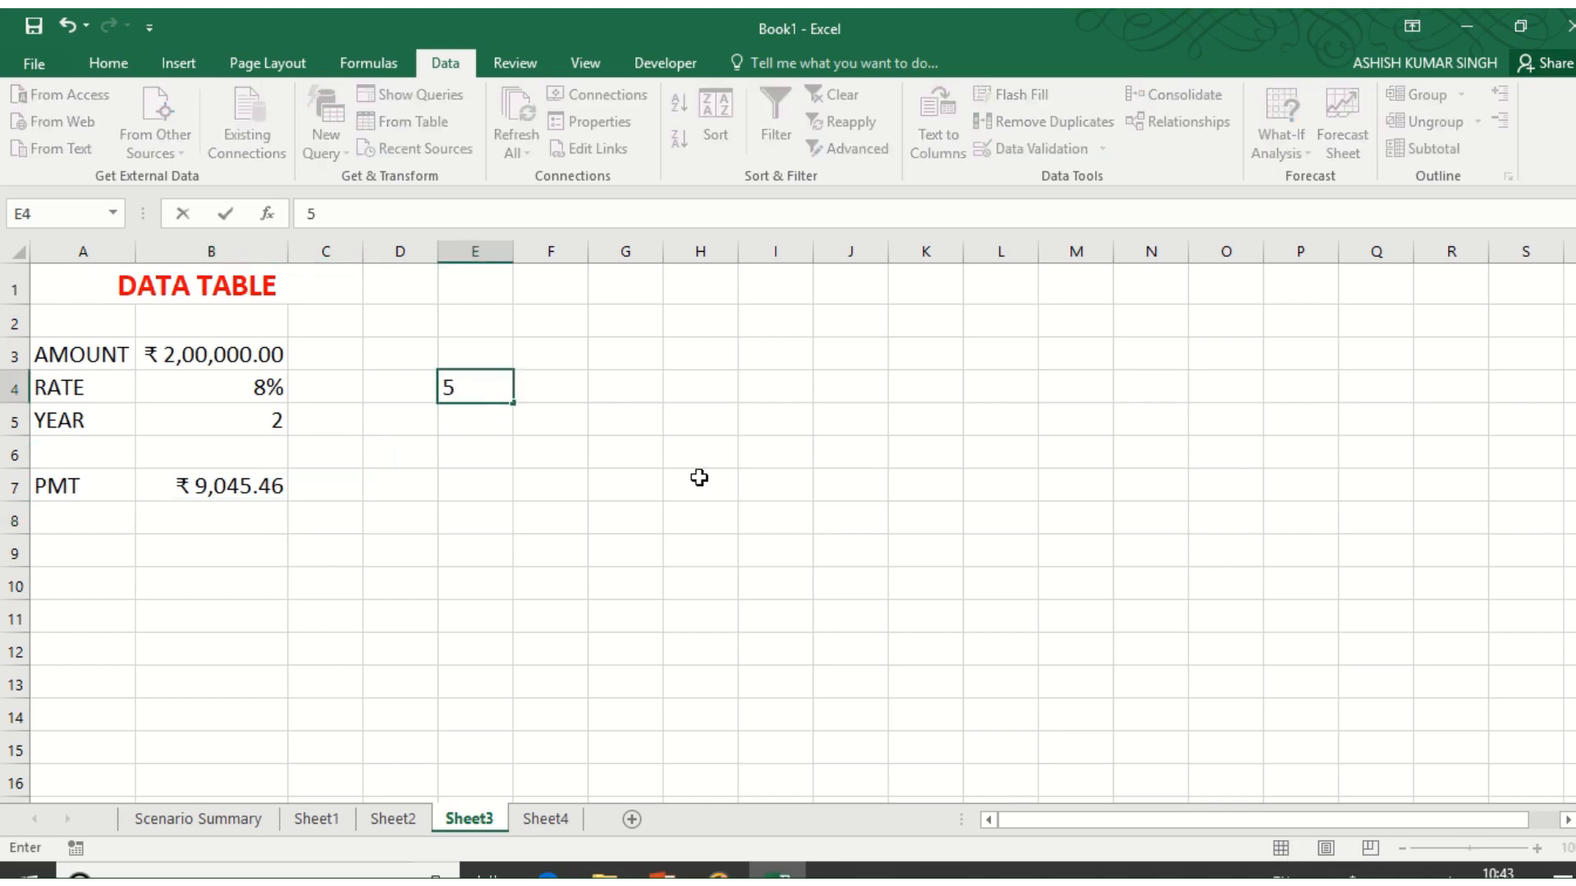
type("%")
key("Return")
type("5")
key("BackSpace")
type("6")
key("Return")
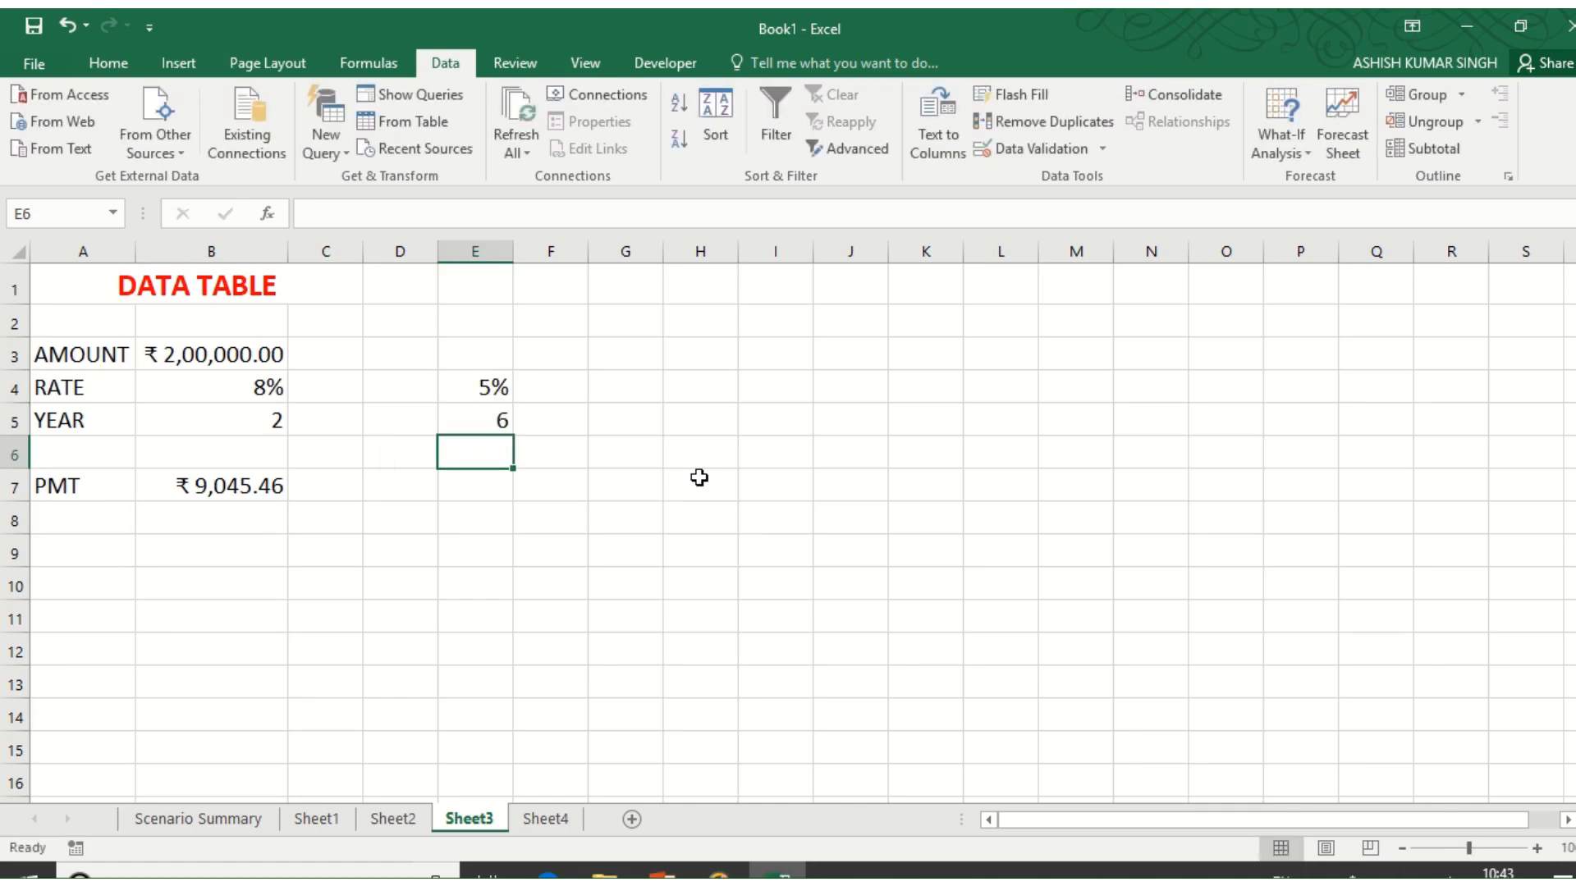
key("Down")
key("Down")
key("Down")
key("Down")
key("Down")
key("Down")
key("Down")
key("Down")
key("Down")
key("Down")
key("Down")
key("Down")
type("5")
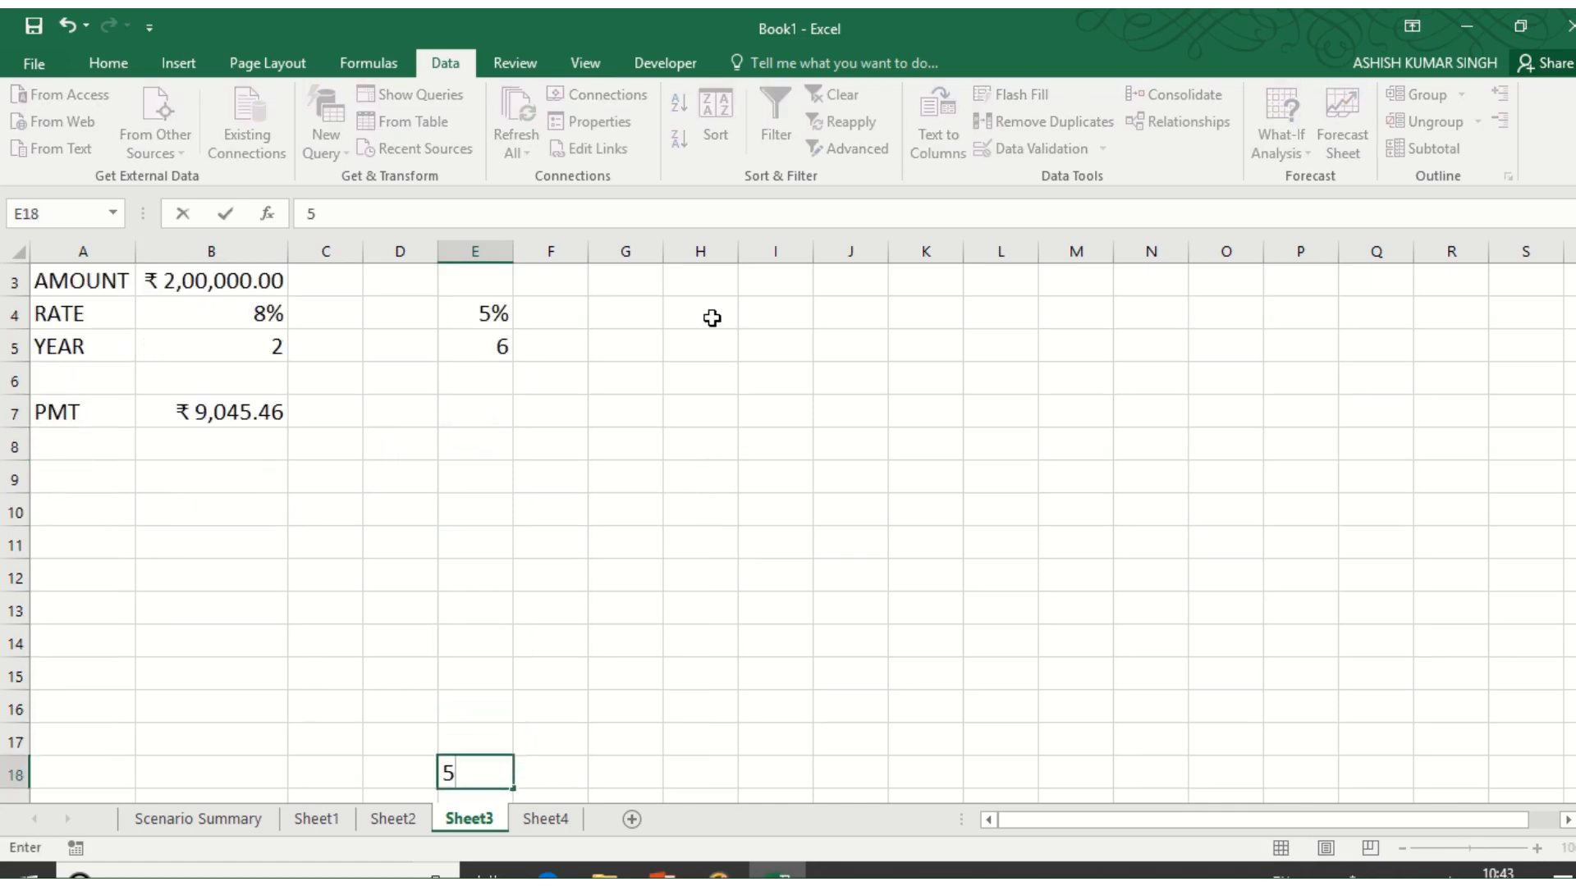
Set E5 to 6% and fill the rate series from E4:E5 down to 15% in E14
left_click(496, 354)
type("%")
key("Return")
left_click_drag(457, 309, 503, 651)
Clear the stray 5 from E18 and select the PMT formula cell B7
scroll(557, 637, "up", 1)
scroll(475, 714, "down", 3)
left_click(477, 546)
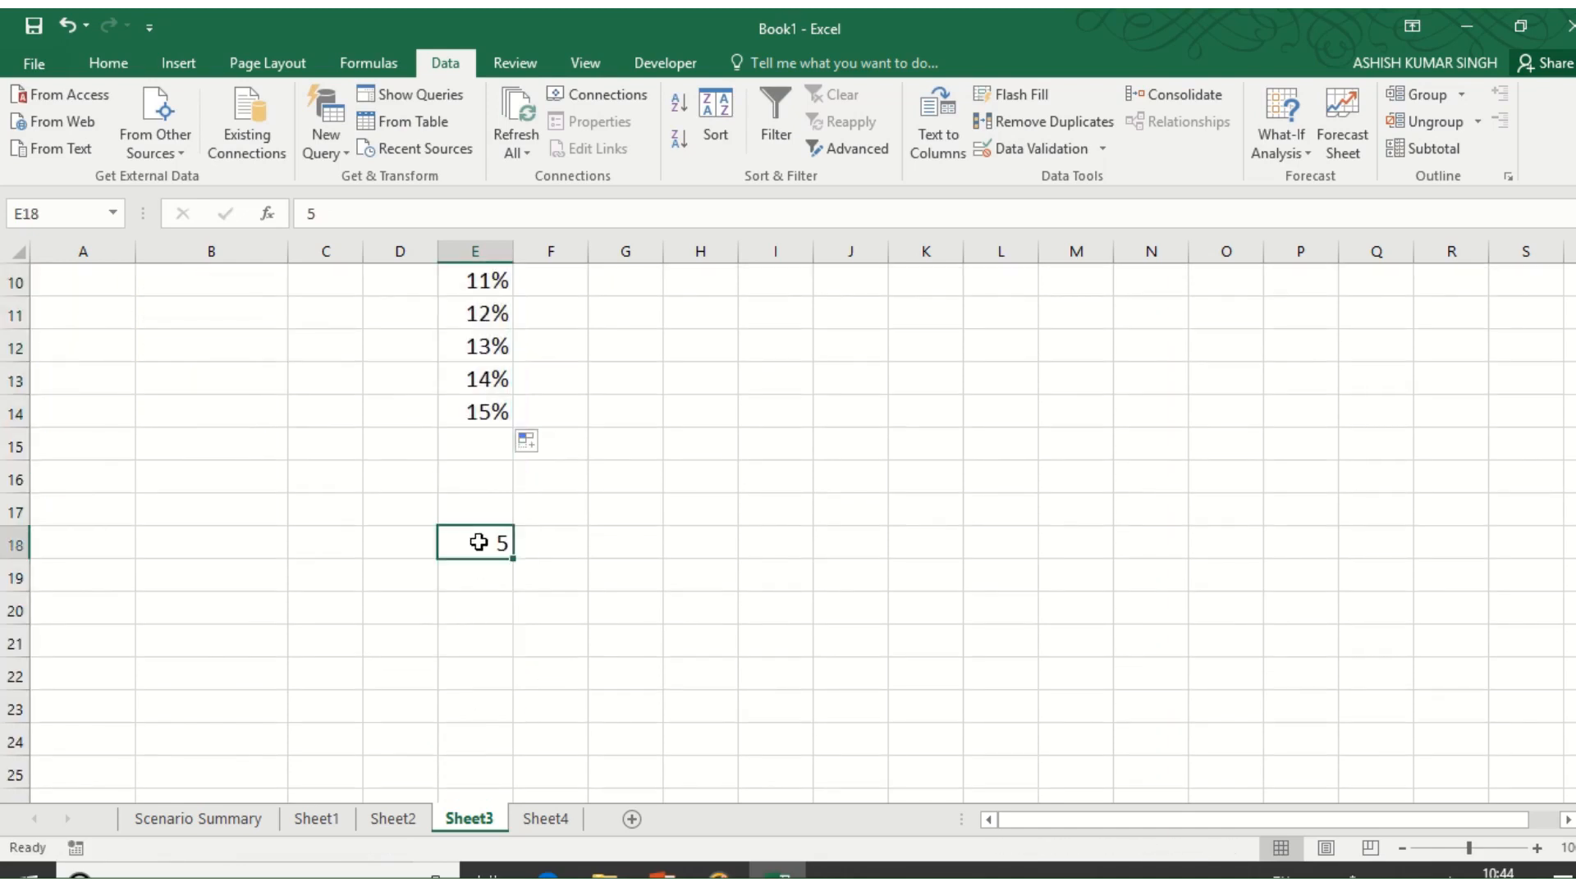
key("Delete")
scroll(833, 728, "up", 3)
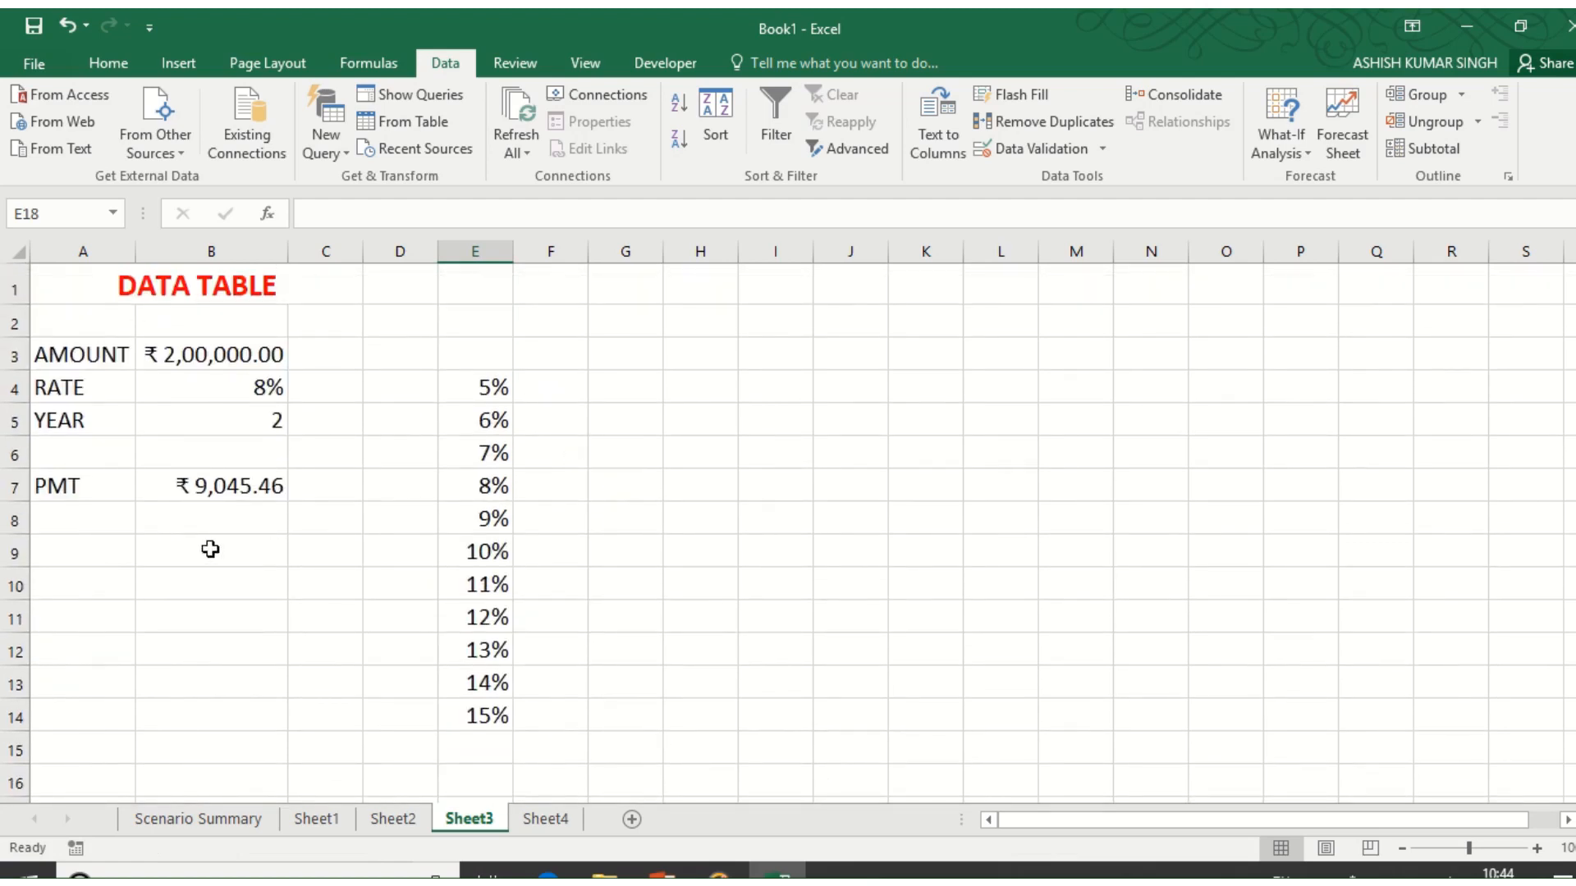
left_click(217, 489)
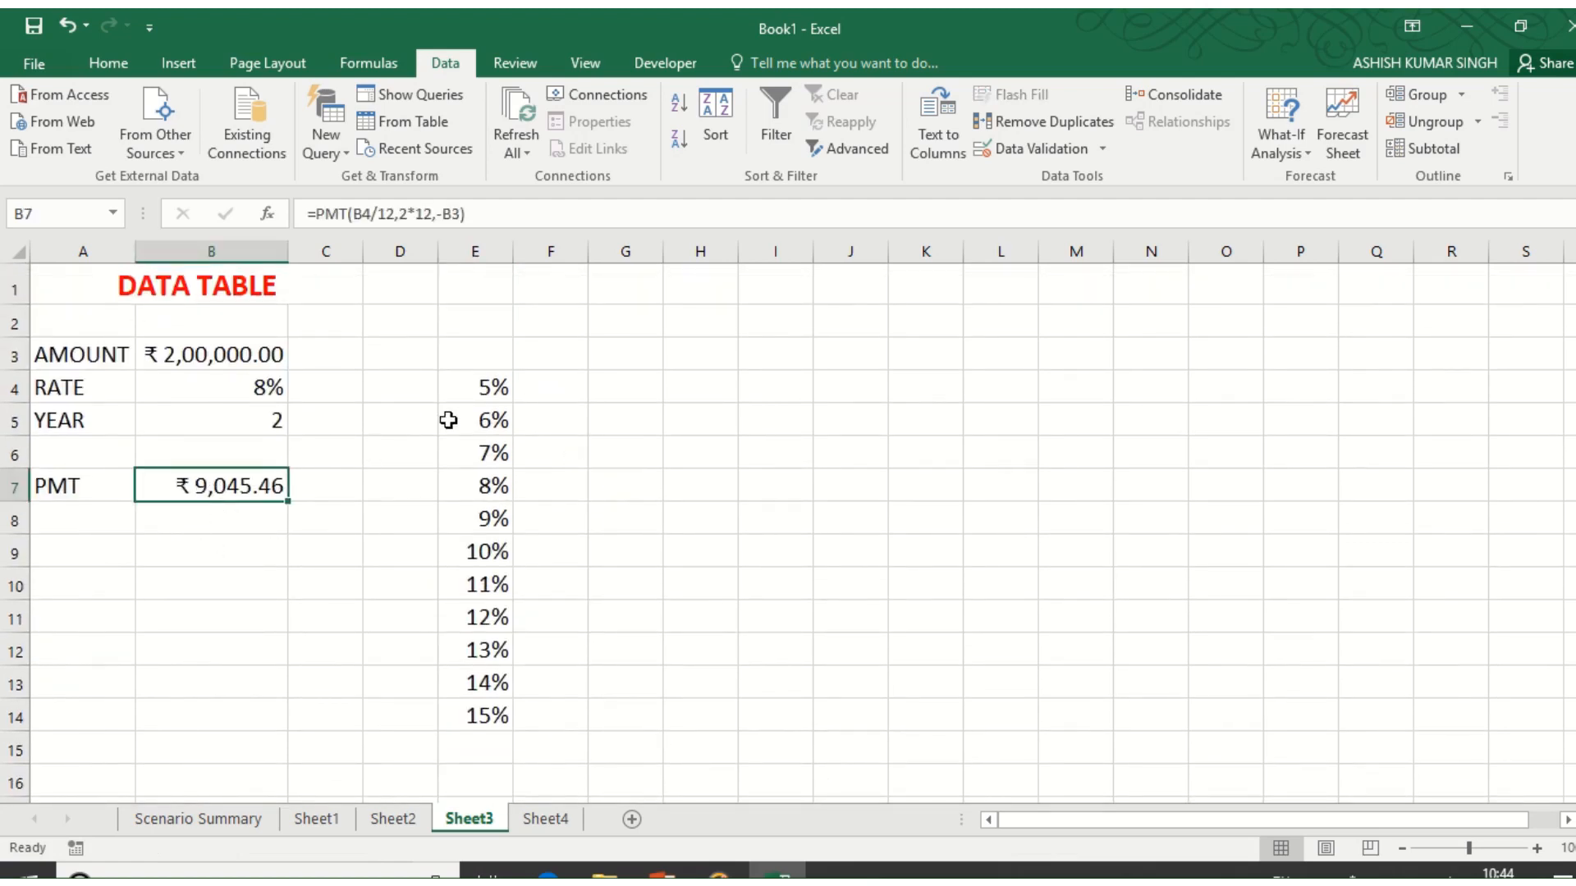
Add the header RATE above the interest rates and paste the headed list into Sheet3 starting at E3
left_click(485, 362)
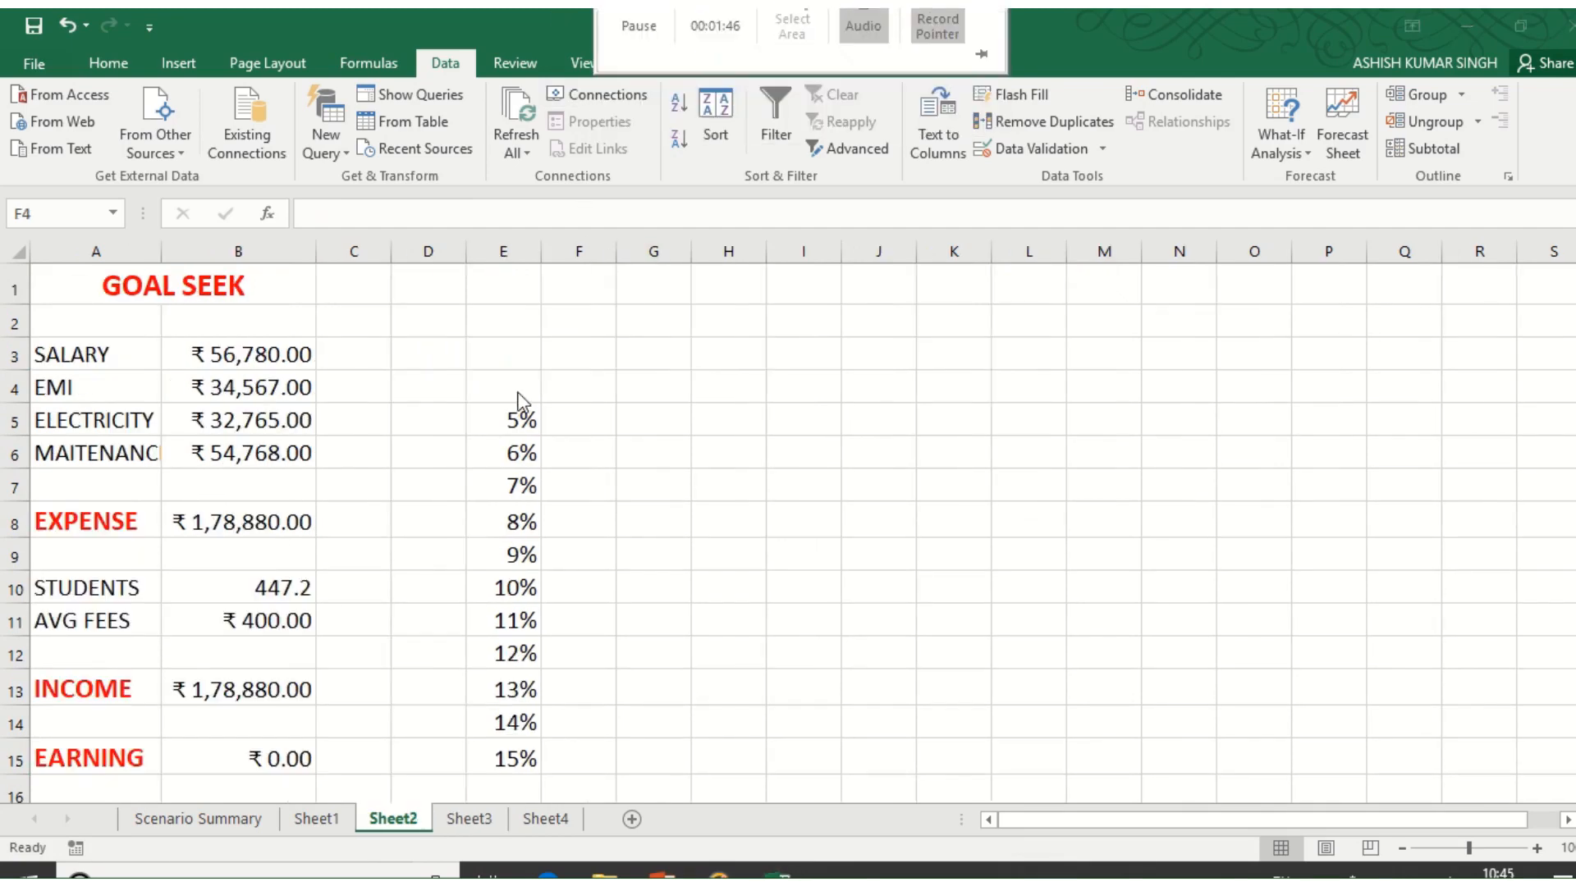
left_click(516, 391)
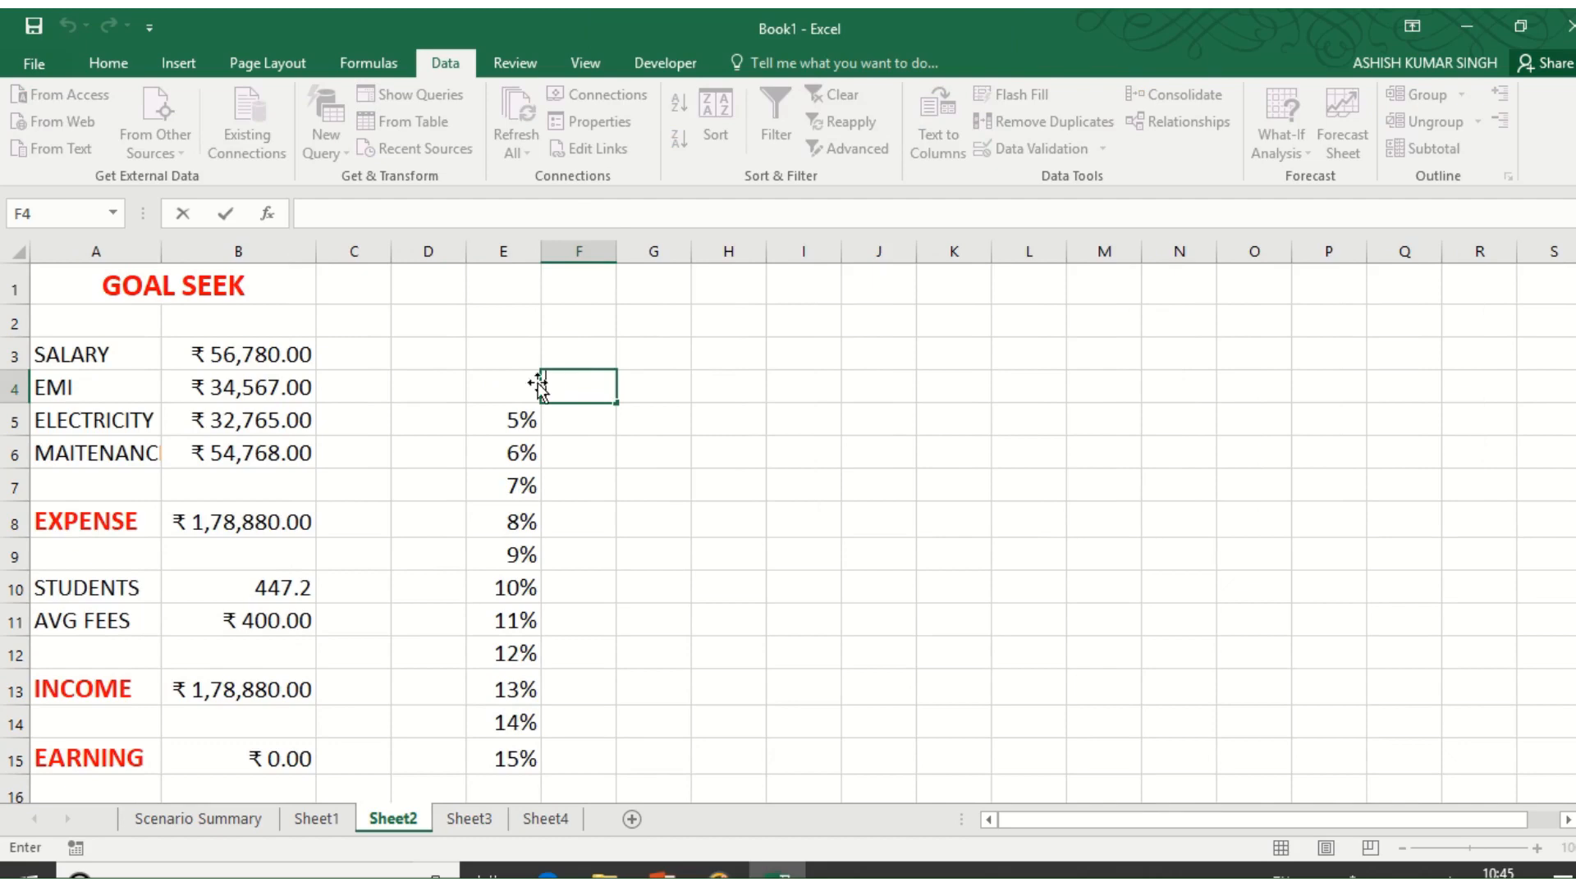
type("RATE")
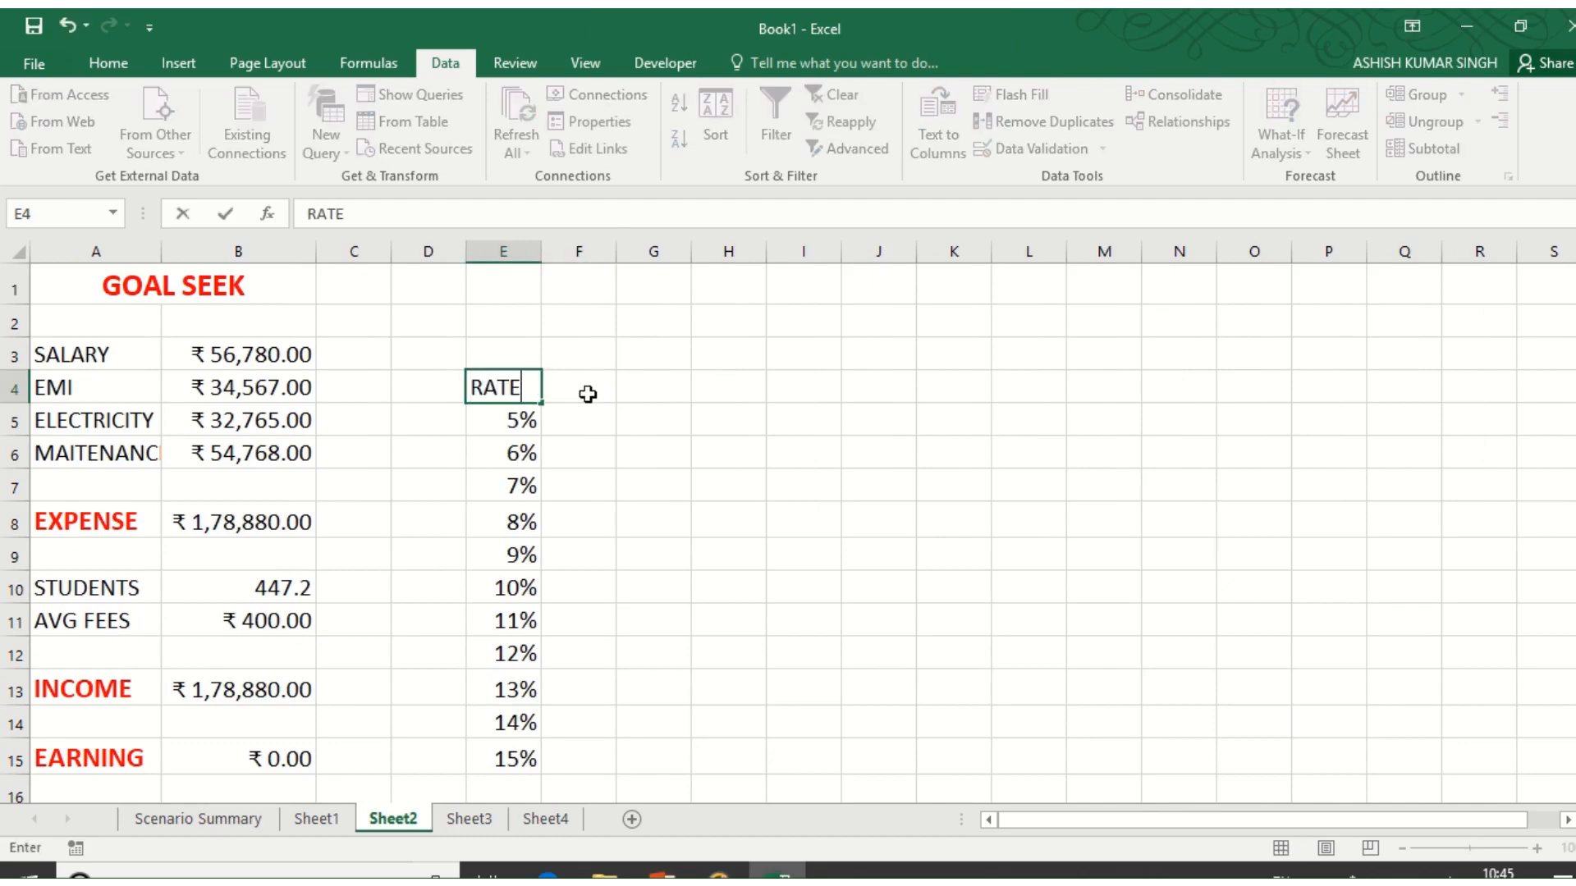
left_click(581, 391)
type("=")
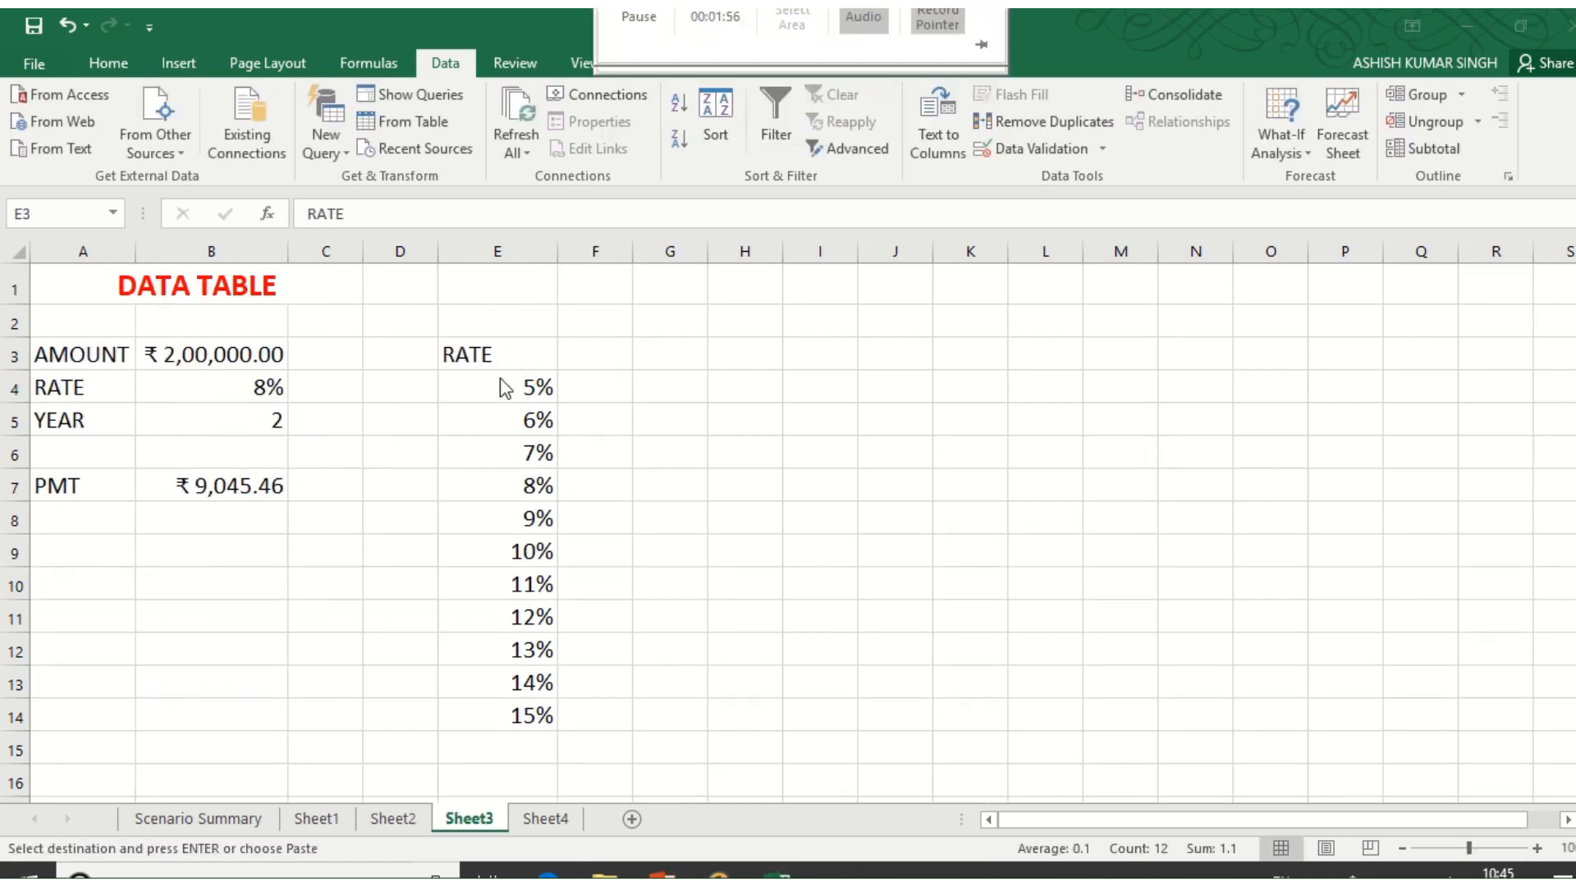
key("ctrl+v")
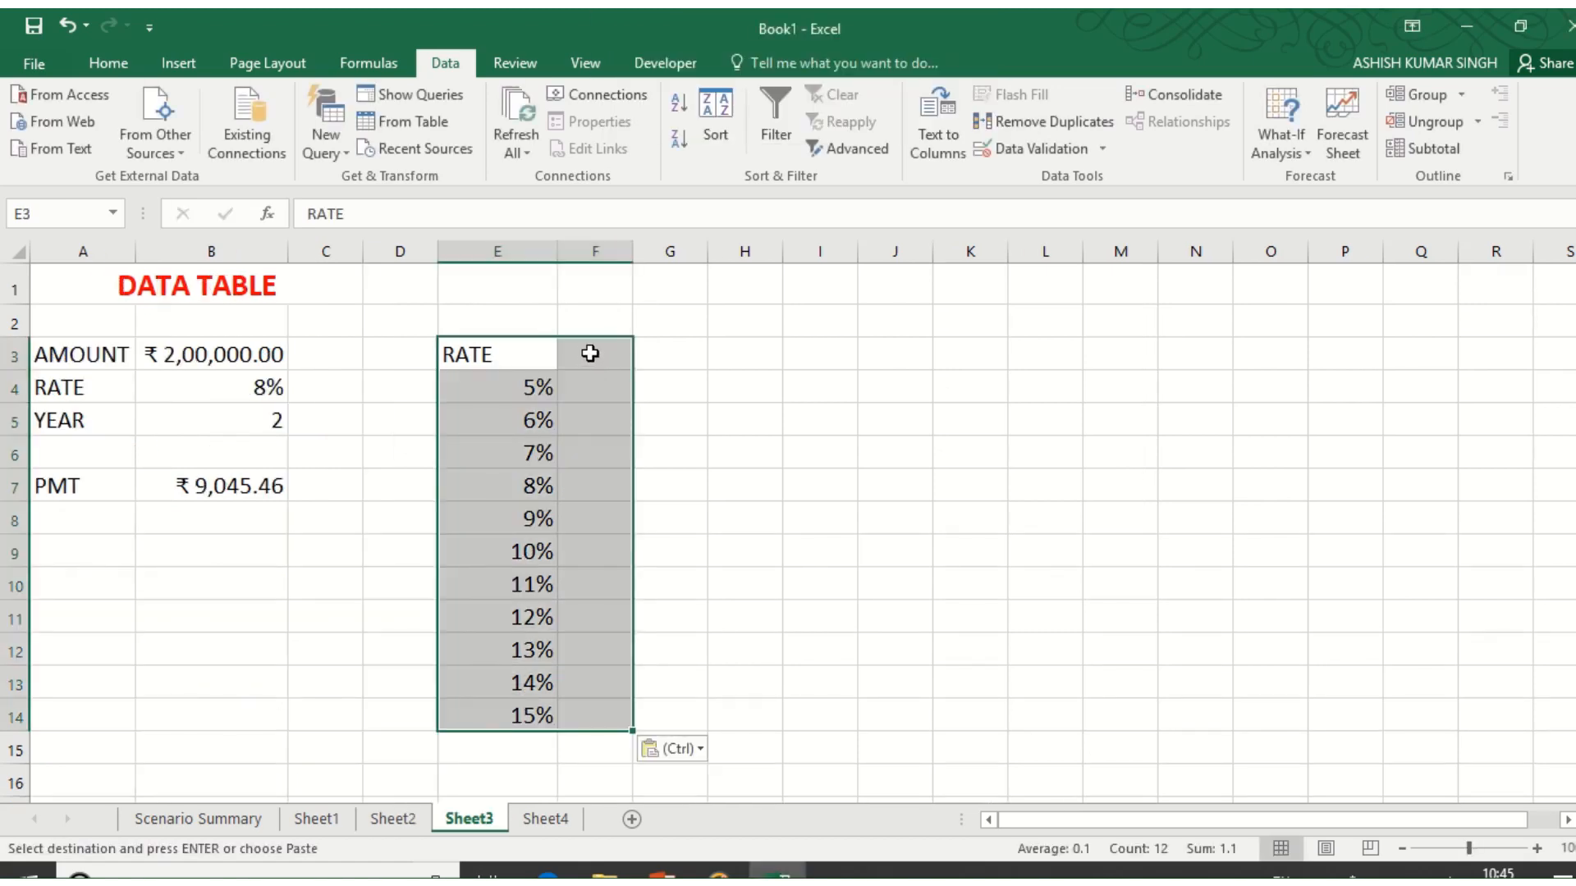
Link F3, beside the RATE header, to the PMT result with the formula =B7
left_click(590, 354)
type("=")
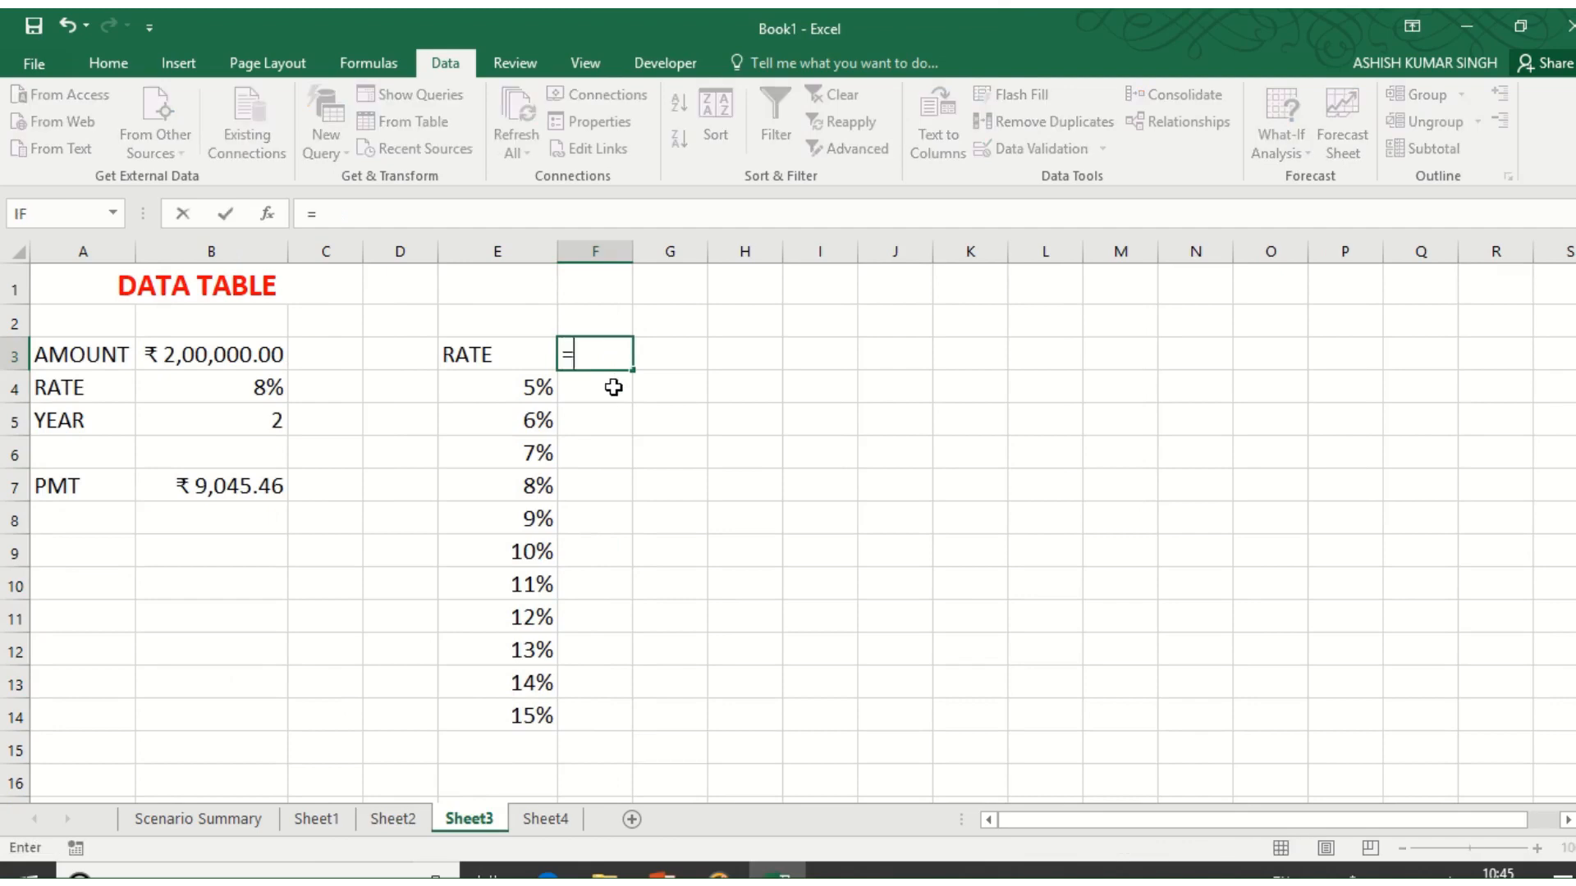
left_click(228, 489)
key("Return")
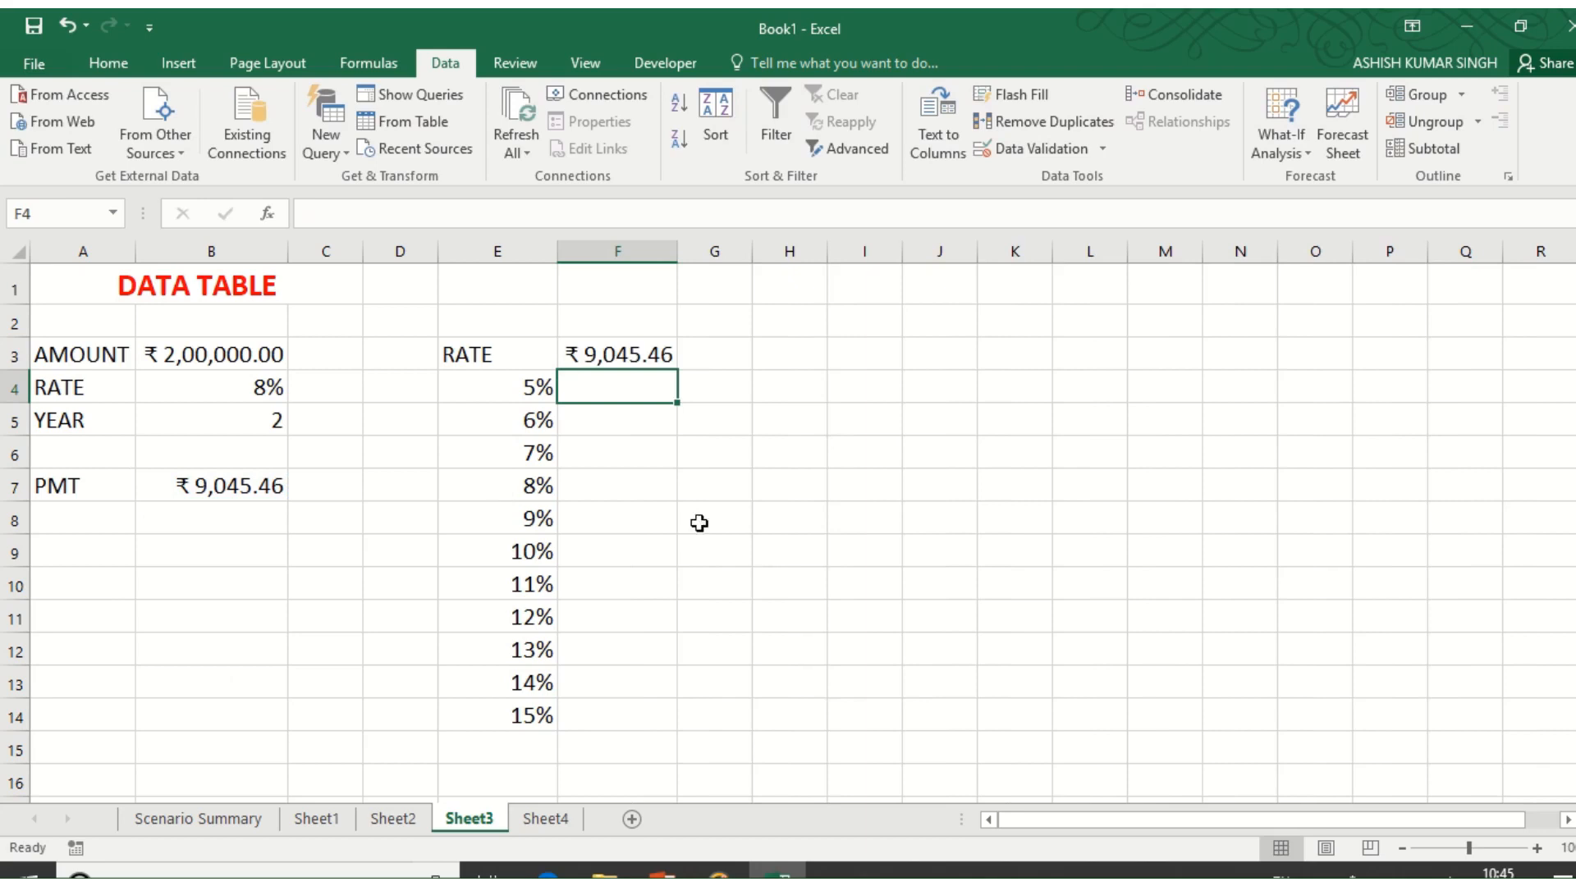
Create a what-if data table over E3:F14 with B4 as the column input cell
left_click_drag(514, 366, 616, 748)
left_click_drag(513, 355, 605, 710)
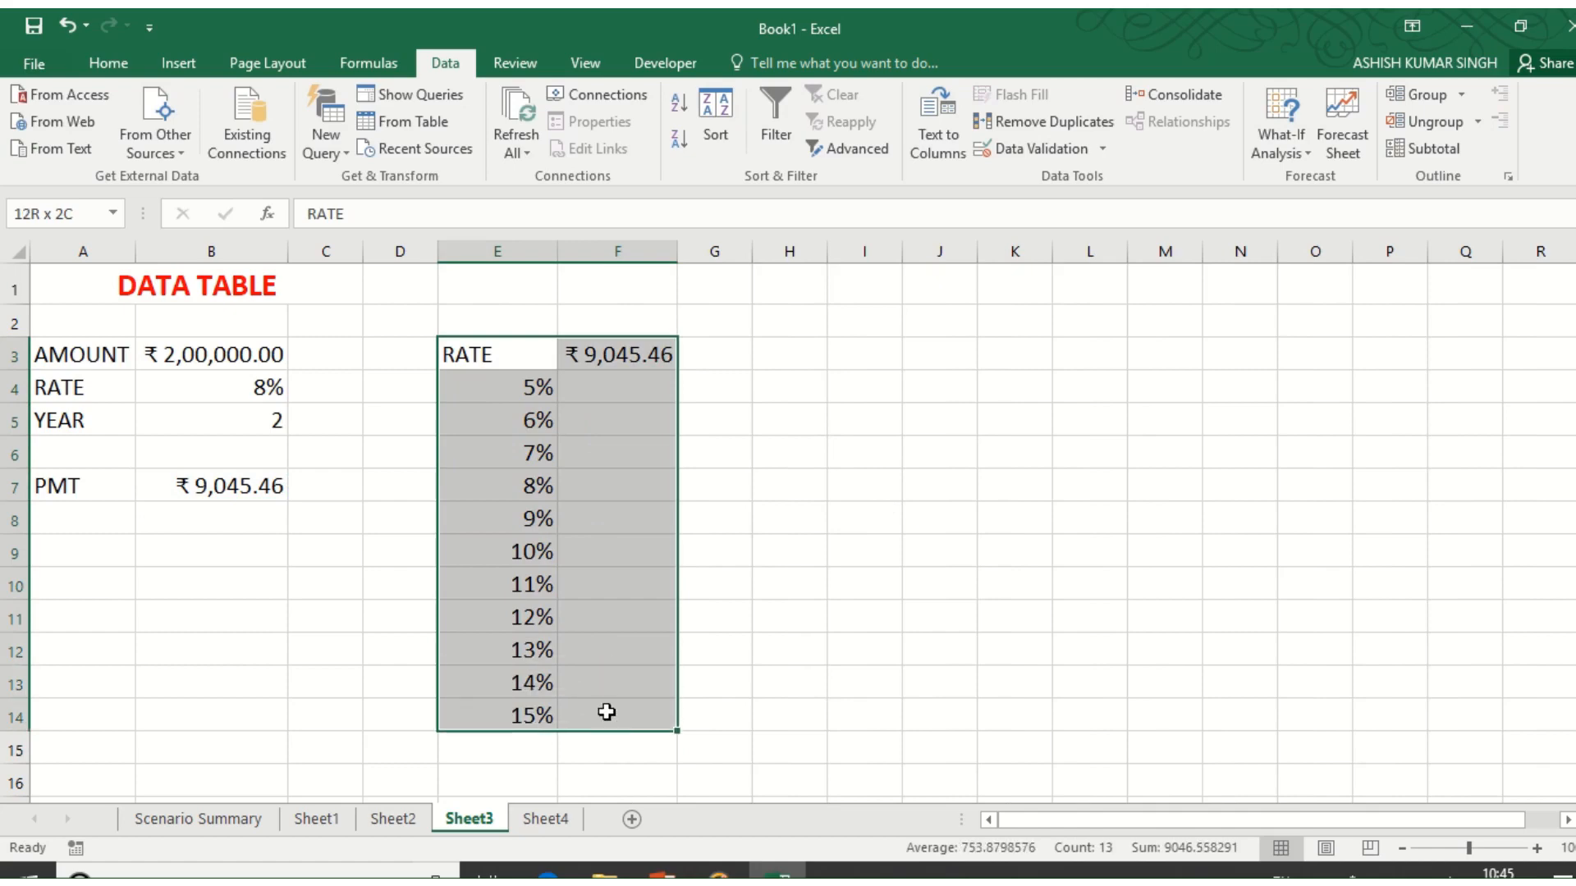
left_click(1305, 155)
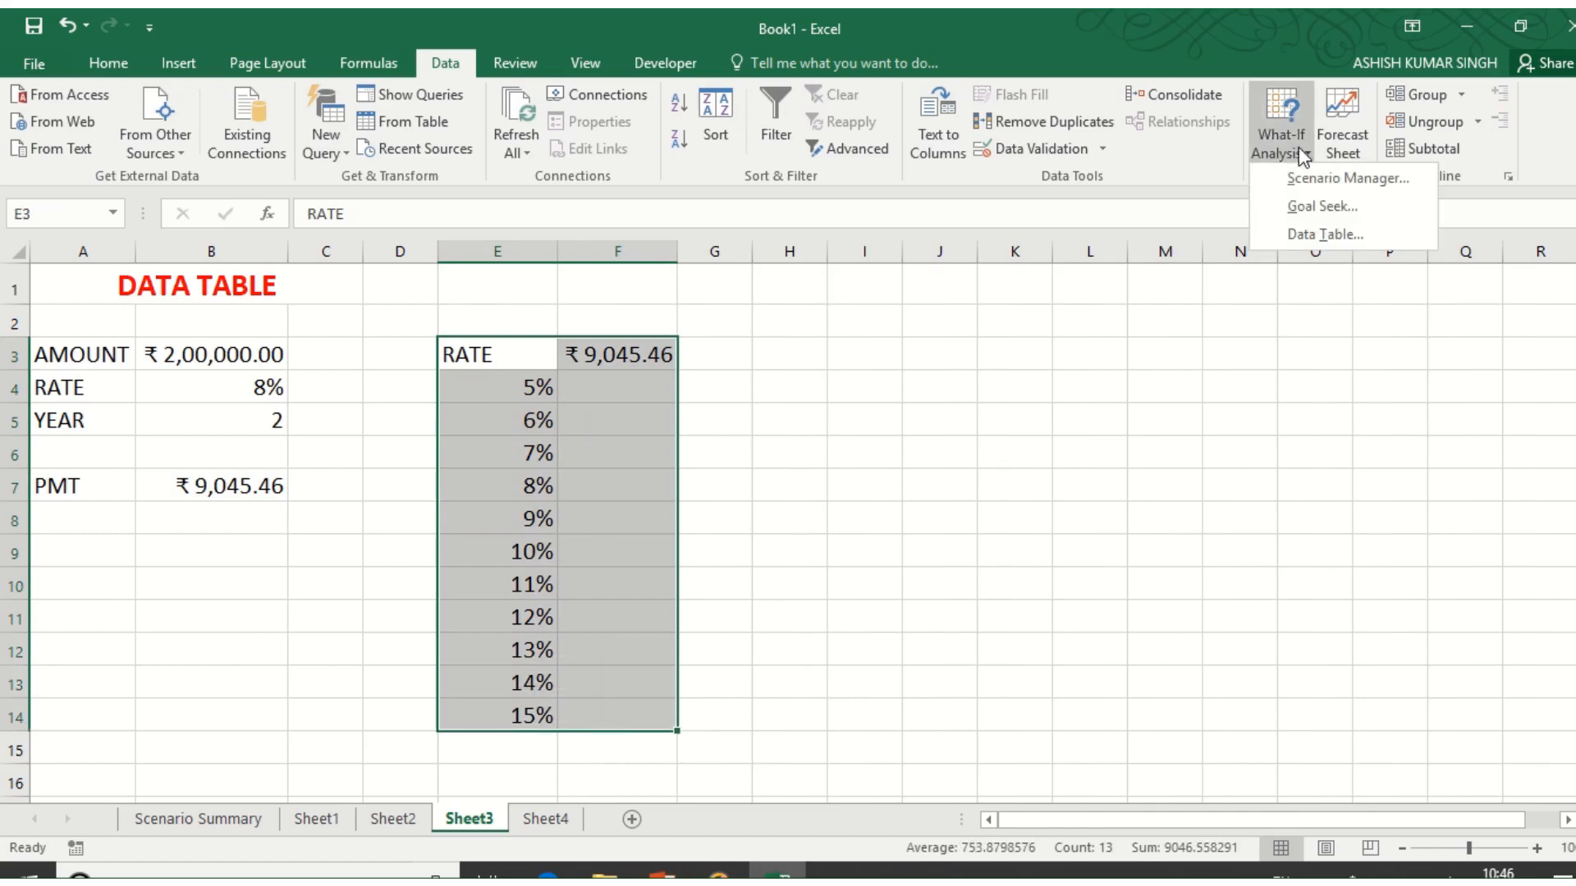
left_click(1315, 234)
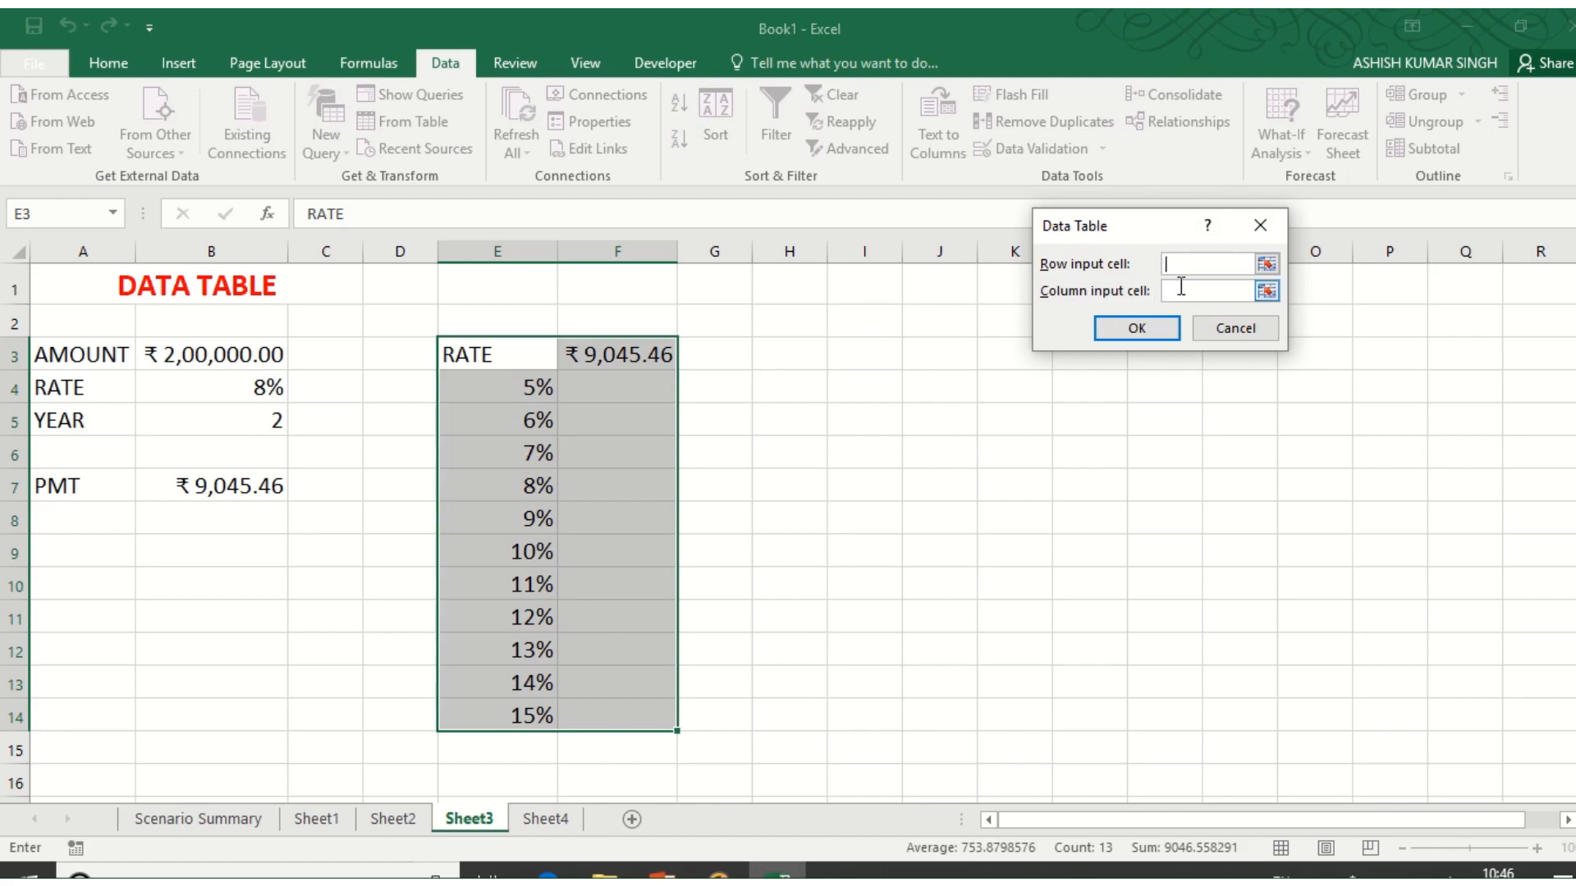
left_click(236, 394)
left_click(1135, 328)
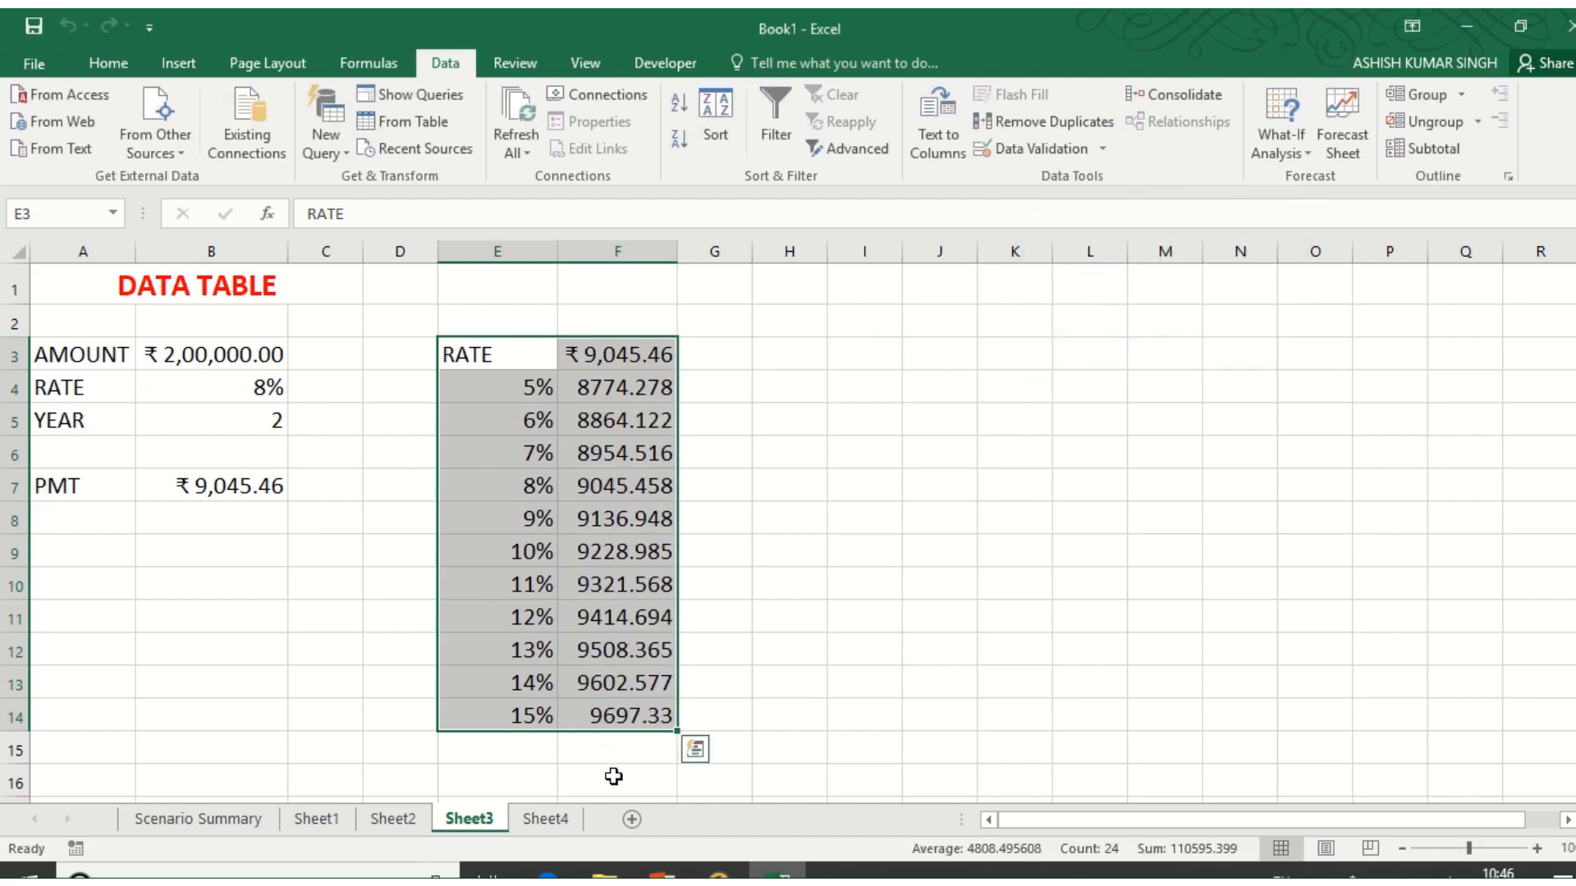
Colour the font of the 8% rate and its payment in E7:F7 red
left_click(503, 487)
left_click(577, 488)
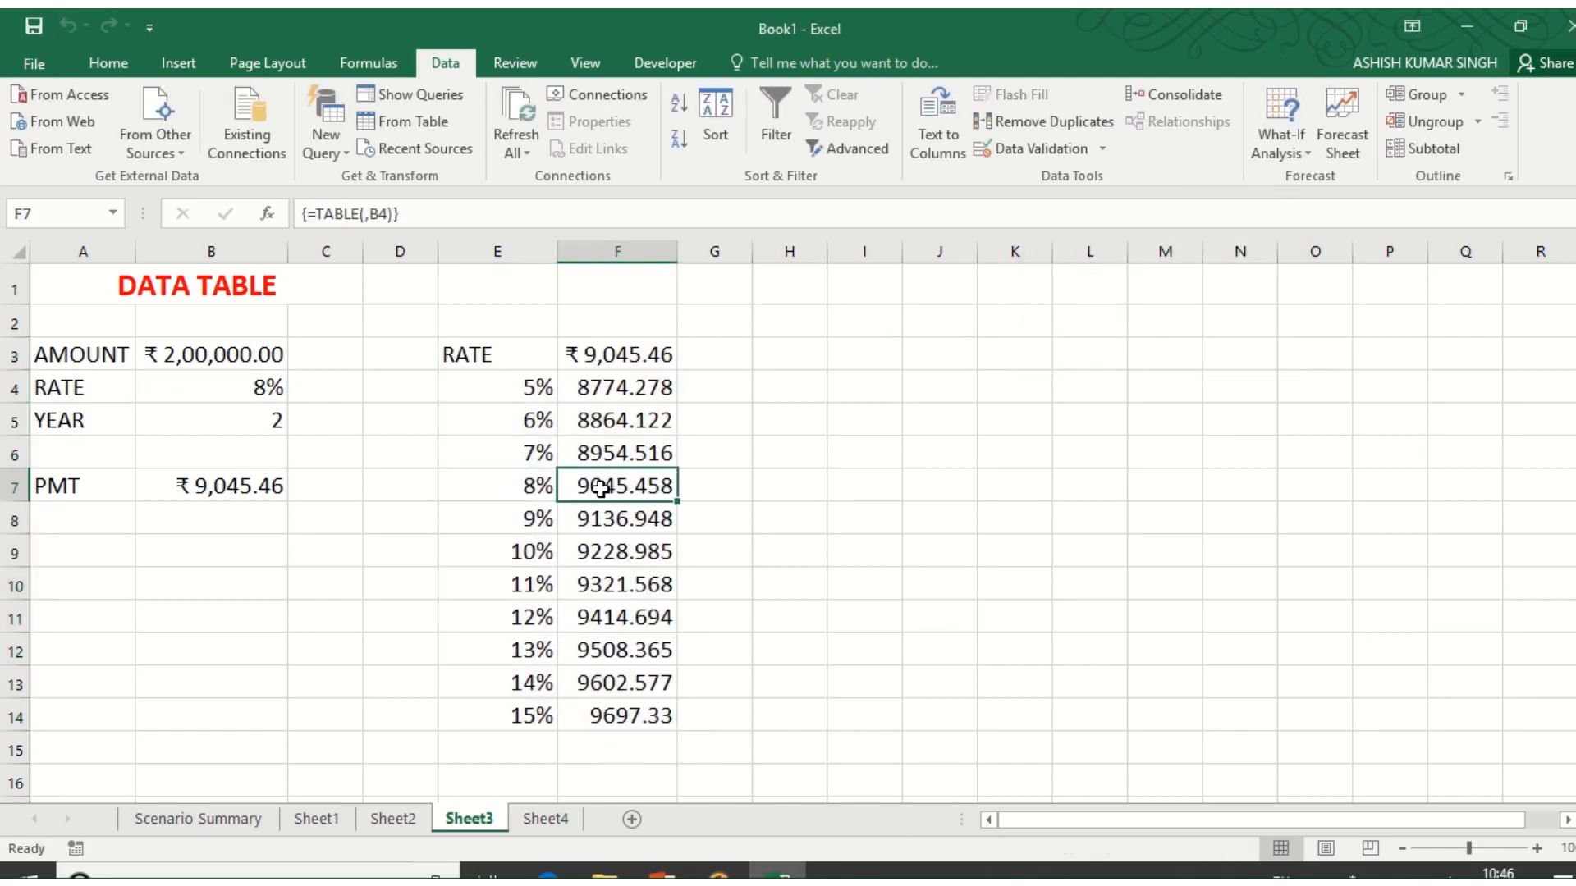
left_click_drag(541, 488, 593, 492)
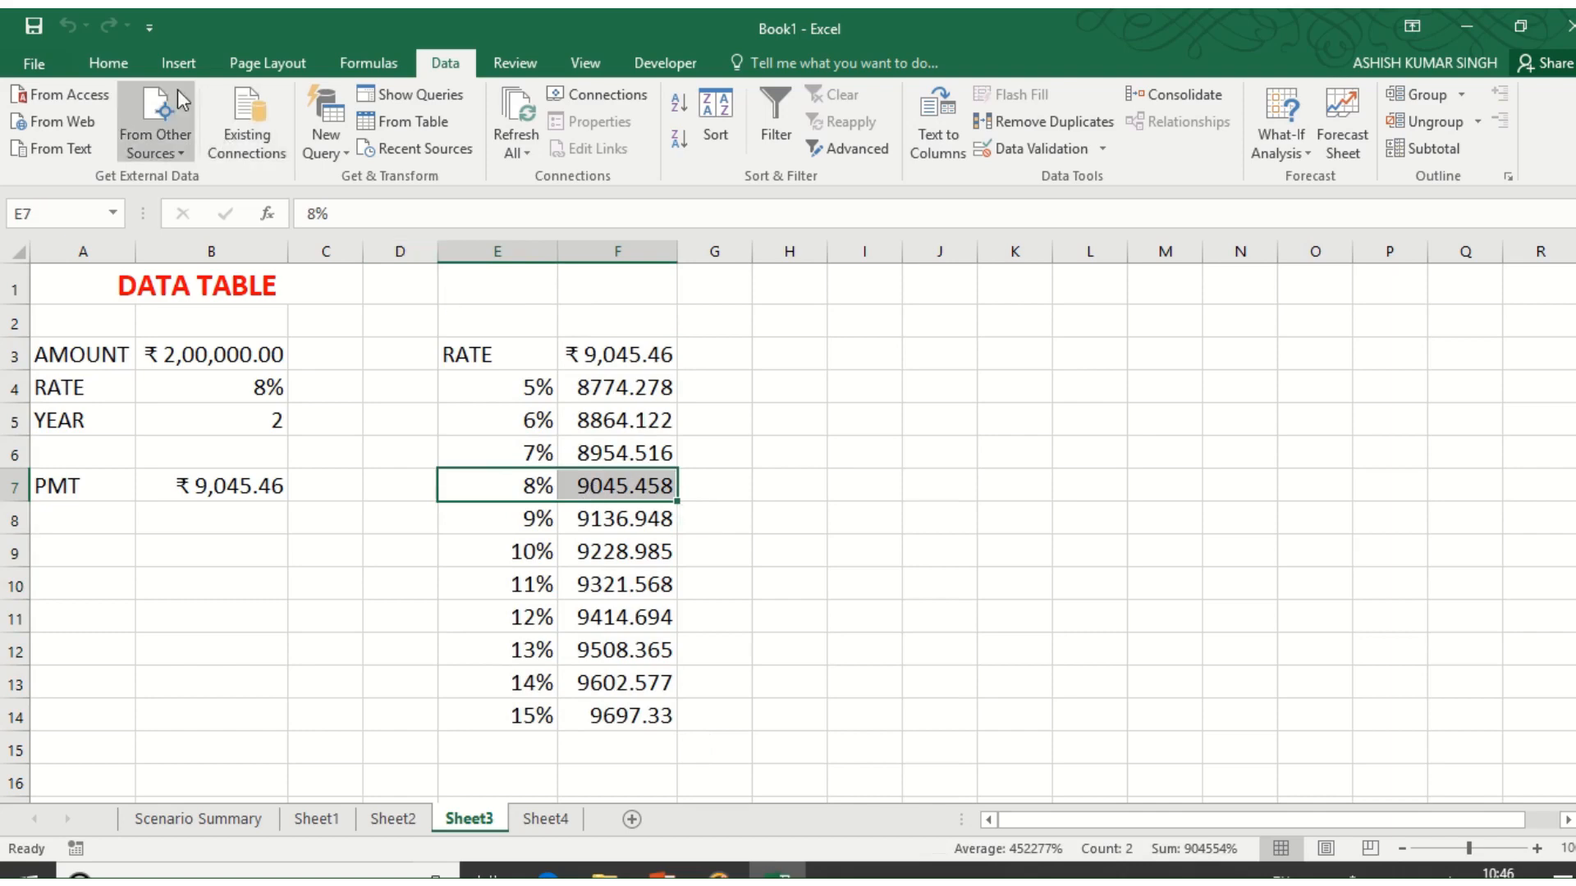
left_click(122, 71)
left_click(394, 141)
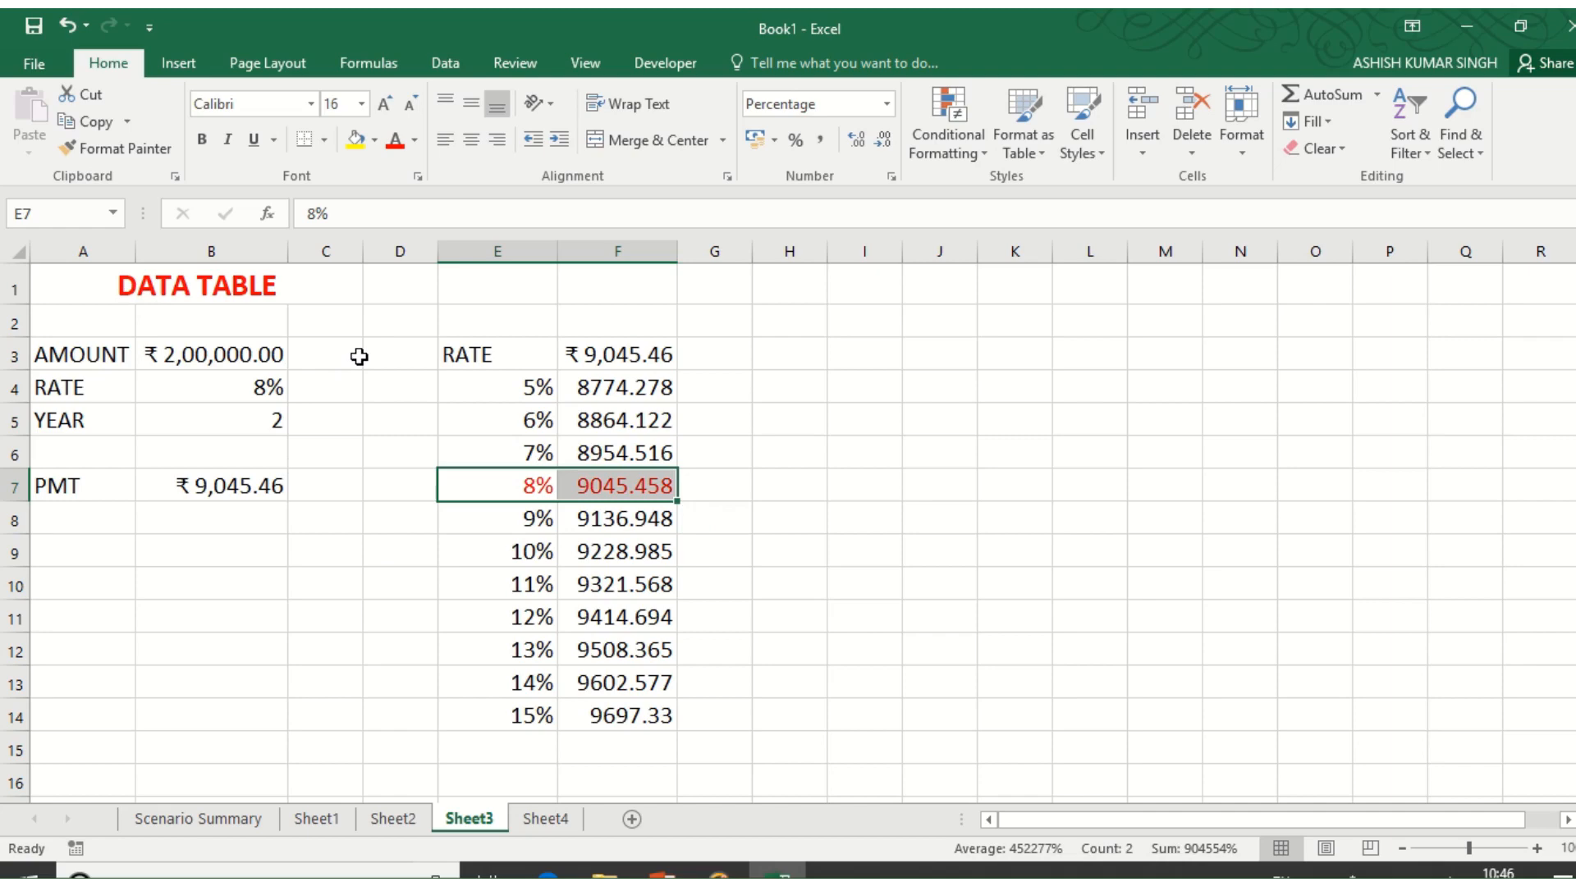
Forecast the profit for the 11% margin in C9 of Sheet4 with =FORECAST(B9,C3:C7,B3:B7)
mouse_move(747, 8)
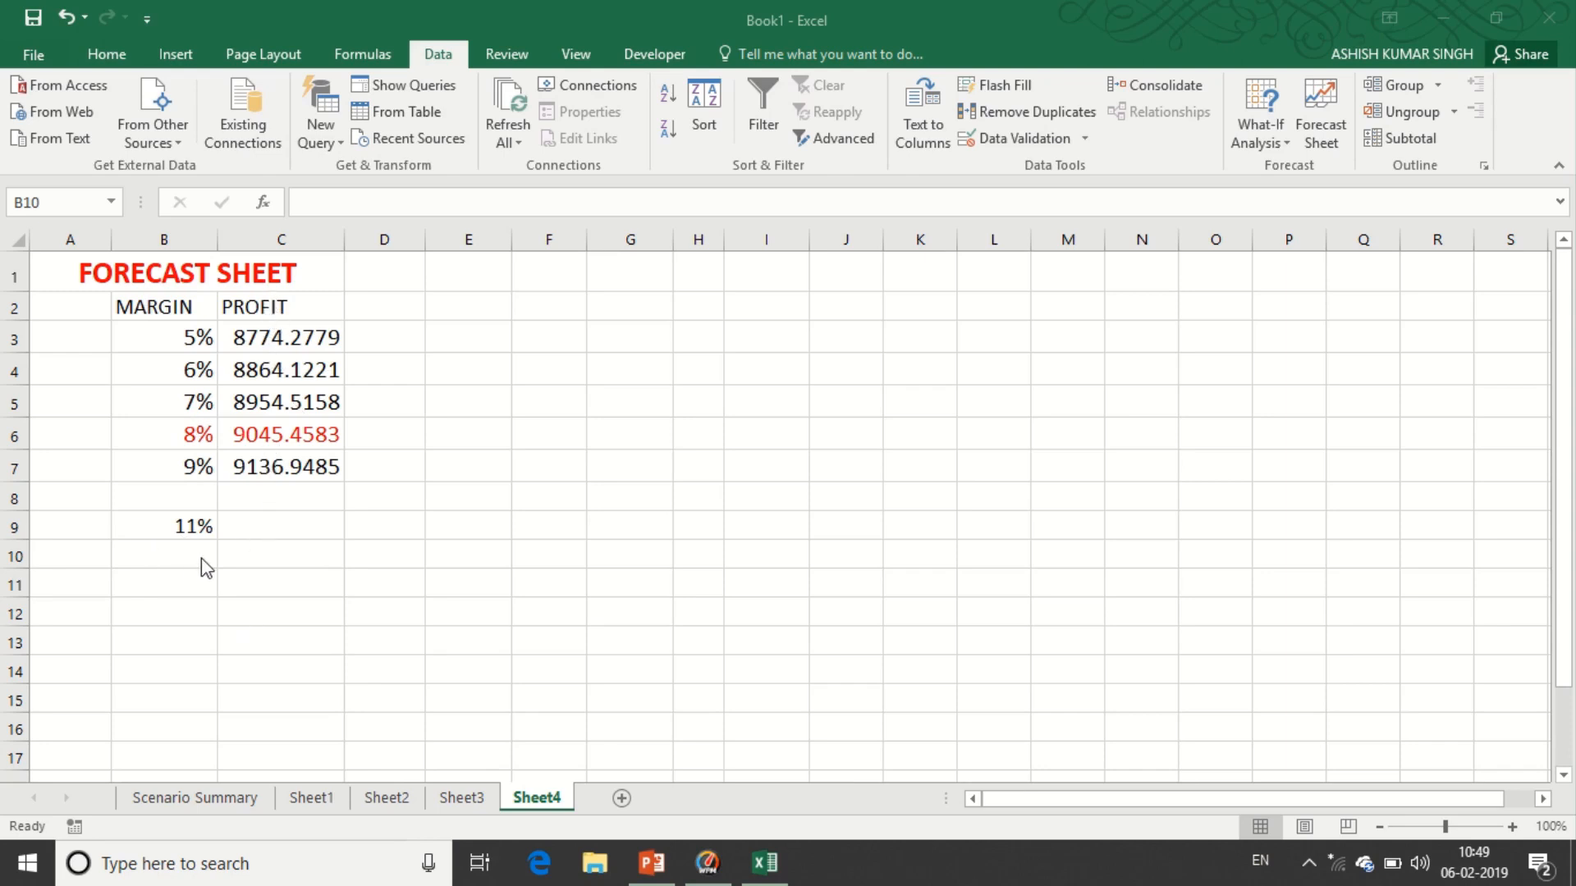
left_click(284, 530)
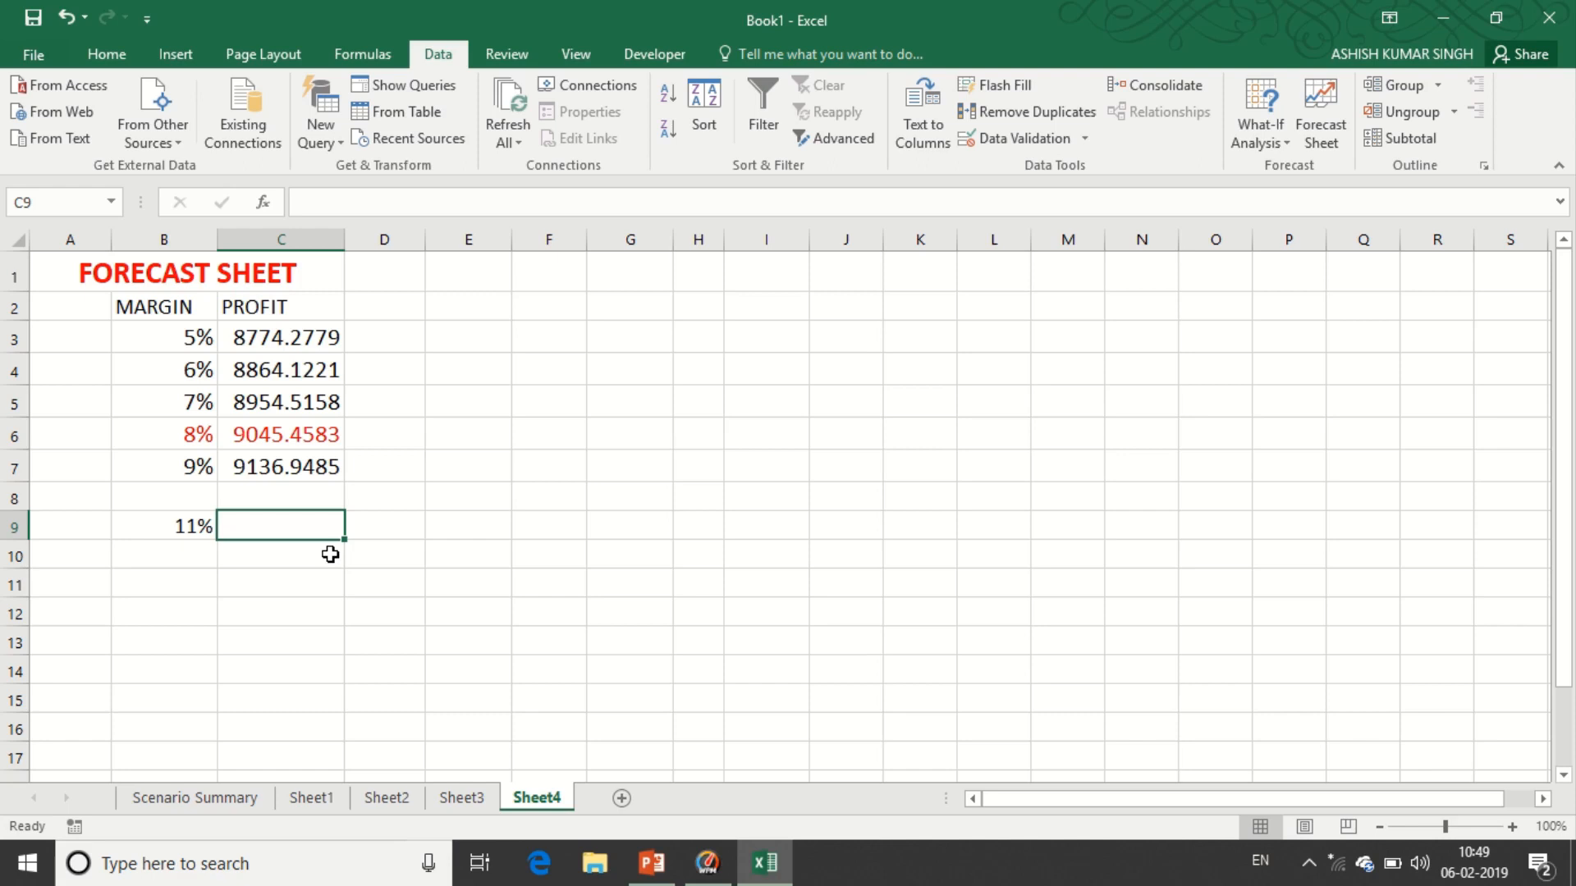
type("=FOREA")
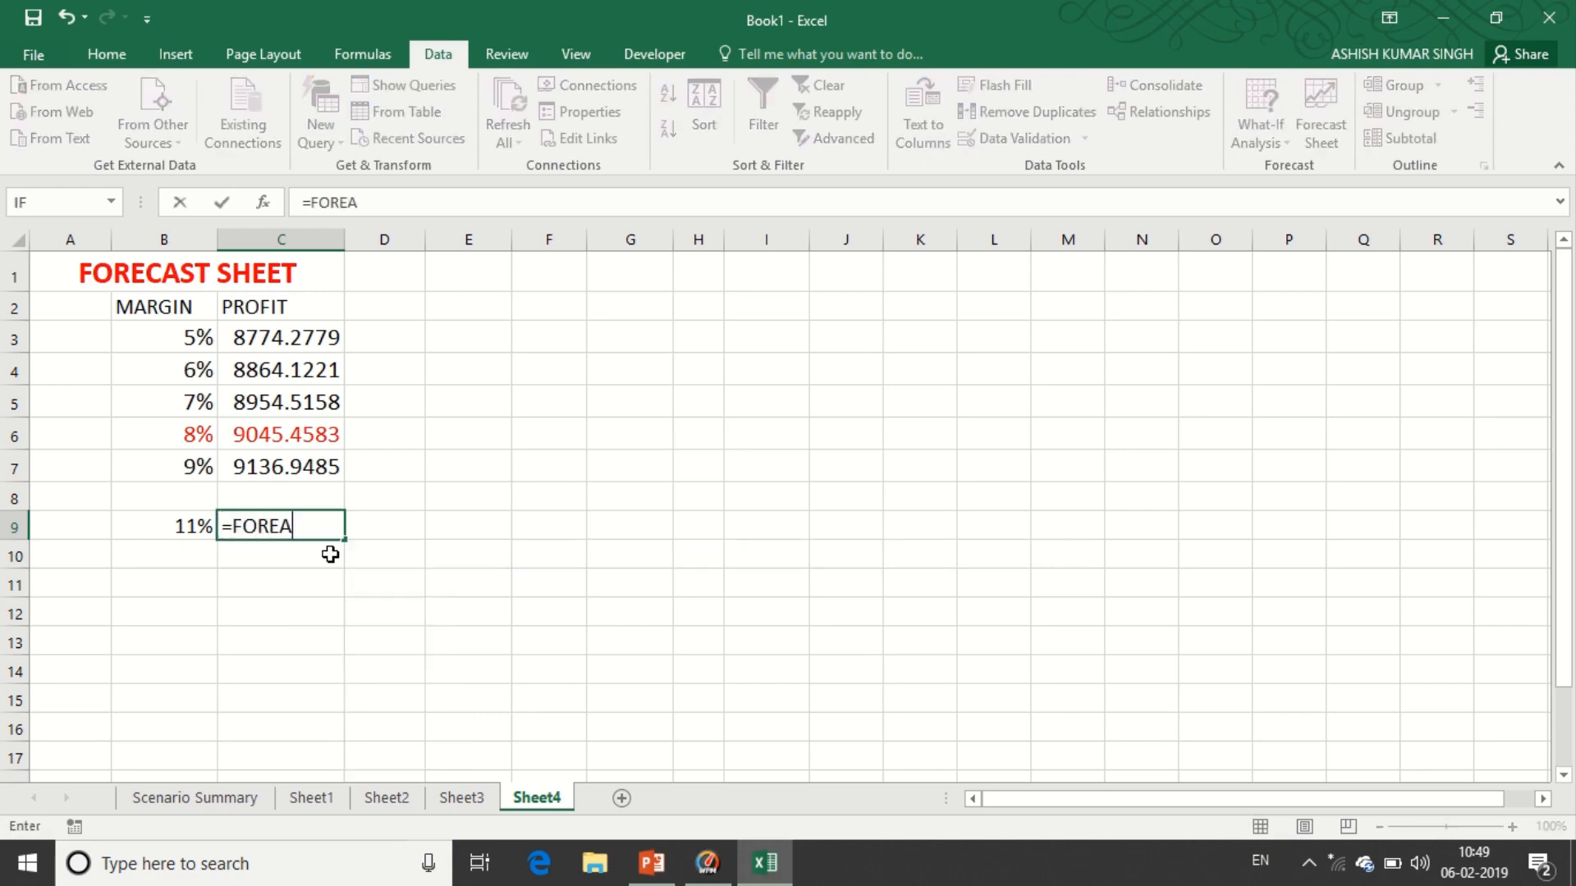
key("BackSpace")
type("CS")
key("BackSpace")
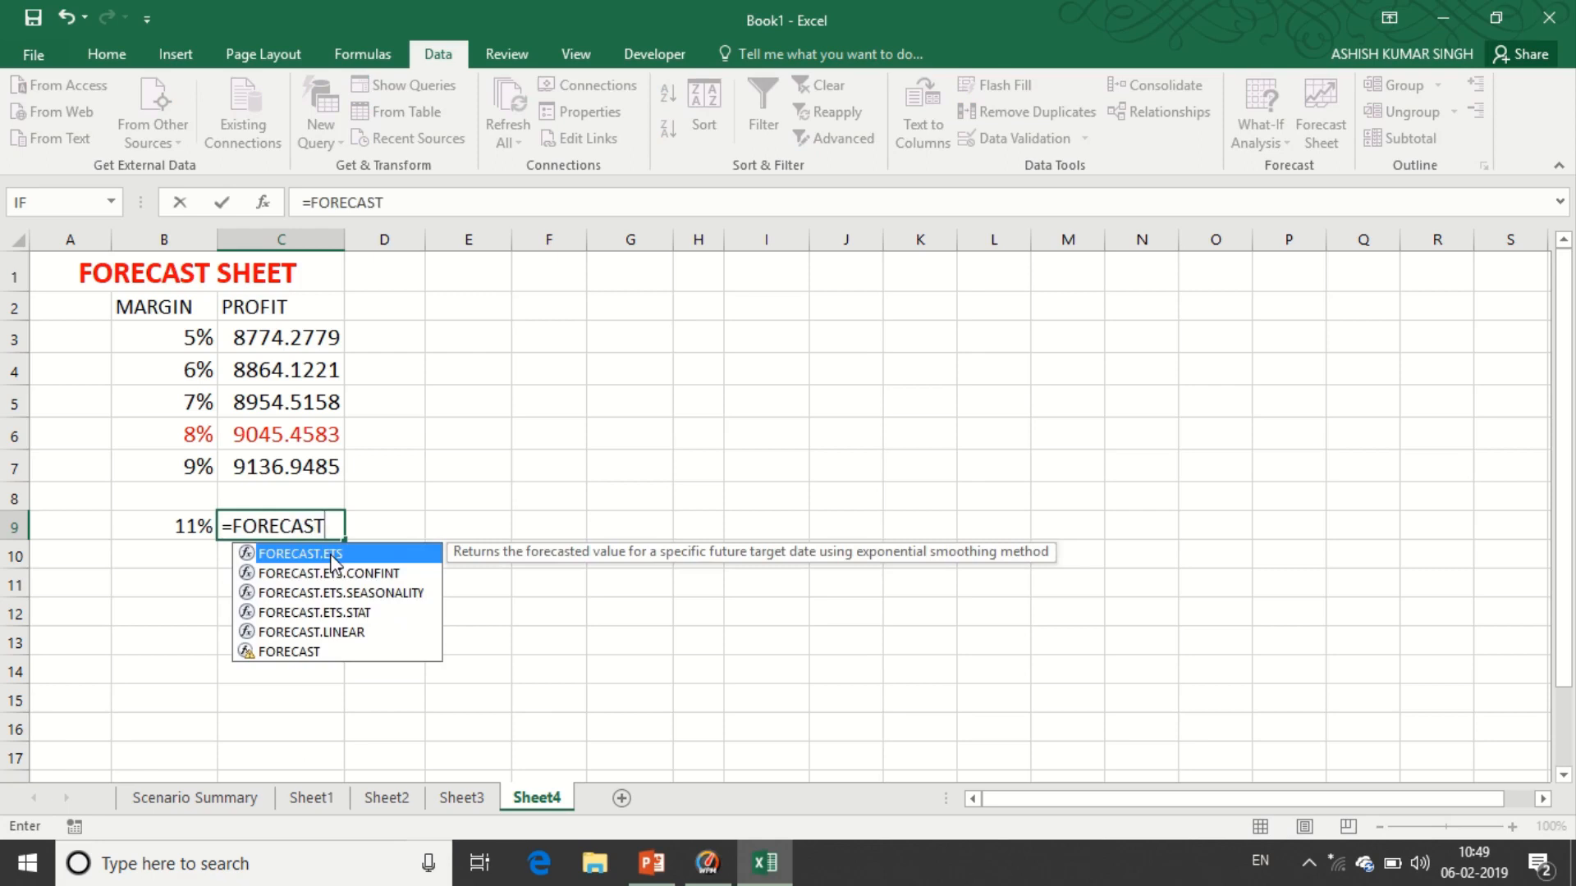
type("AST(")
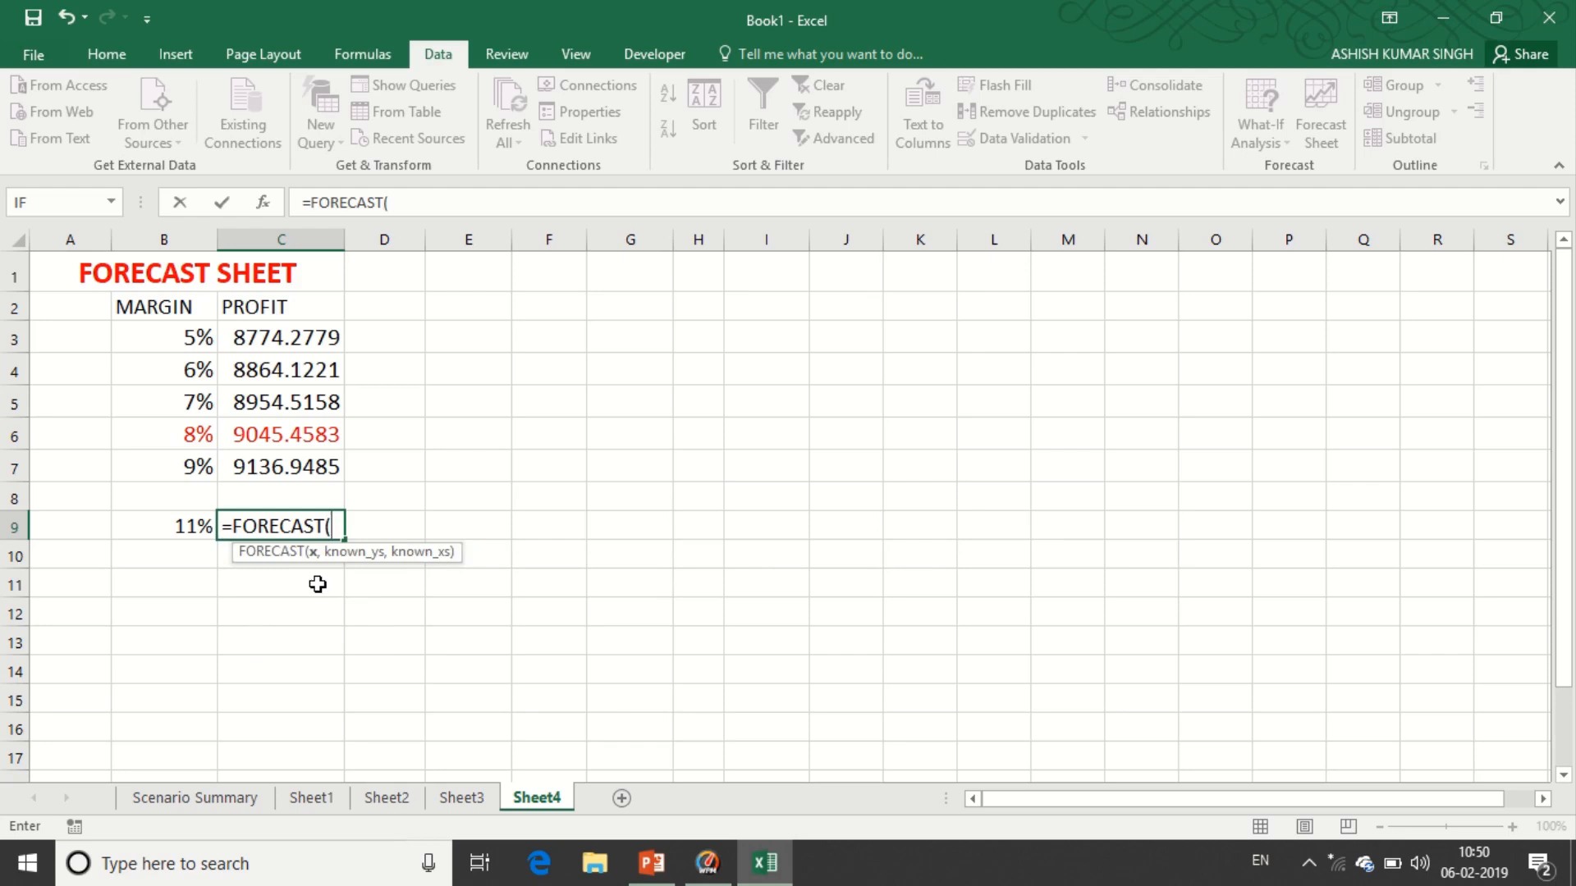
left_click(165, 527)
type(",")
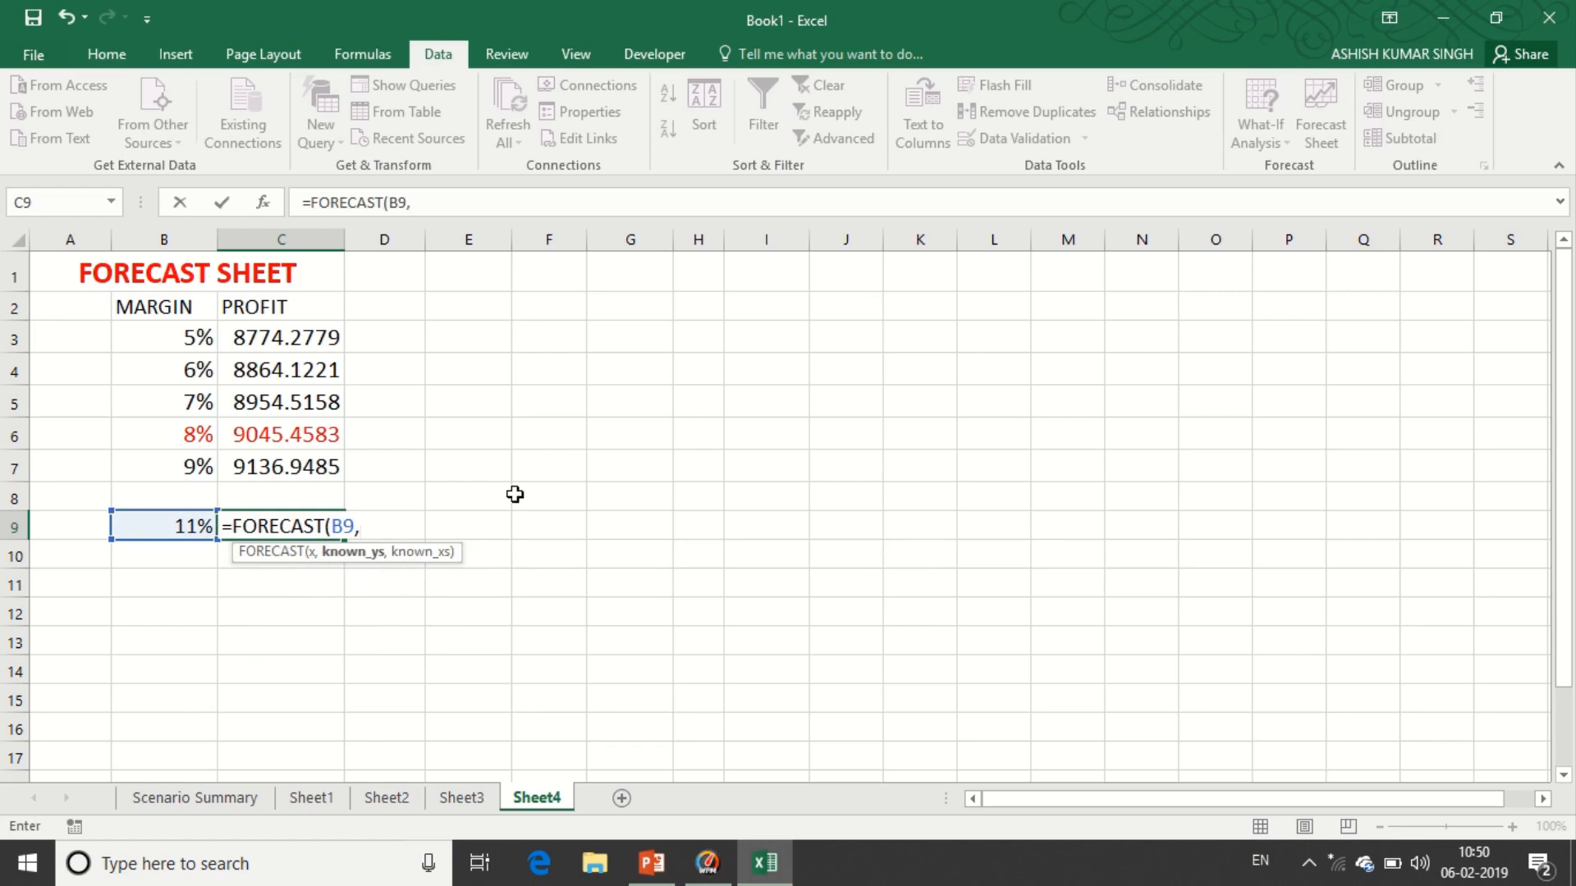
left_click_drag(270, 338, 280, 458)
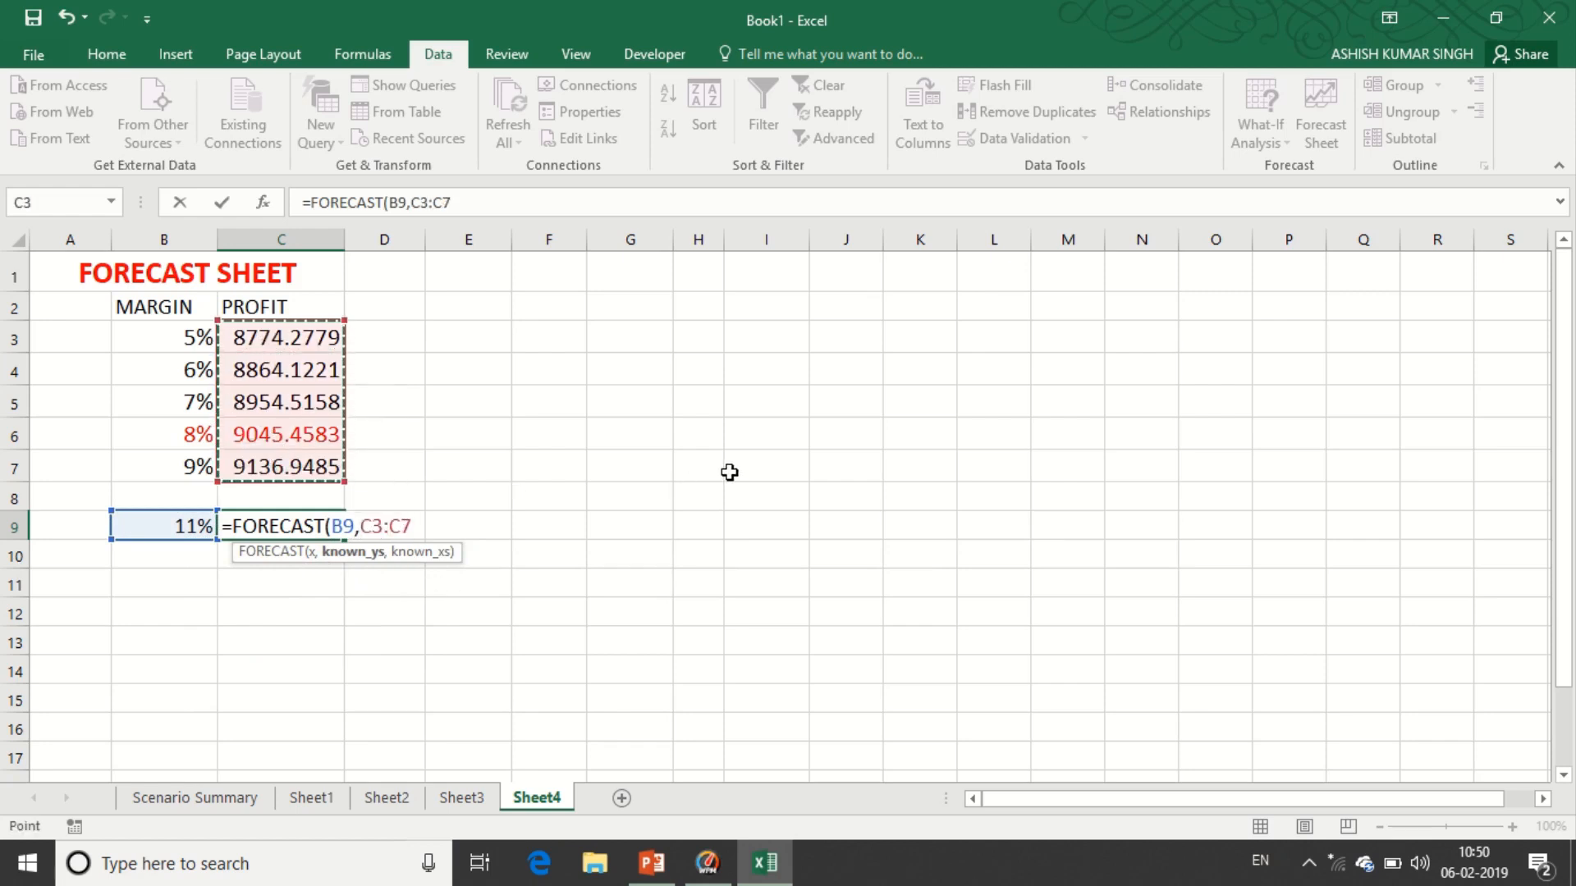
type(",")
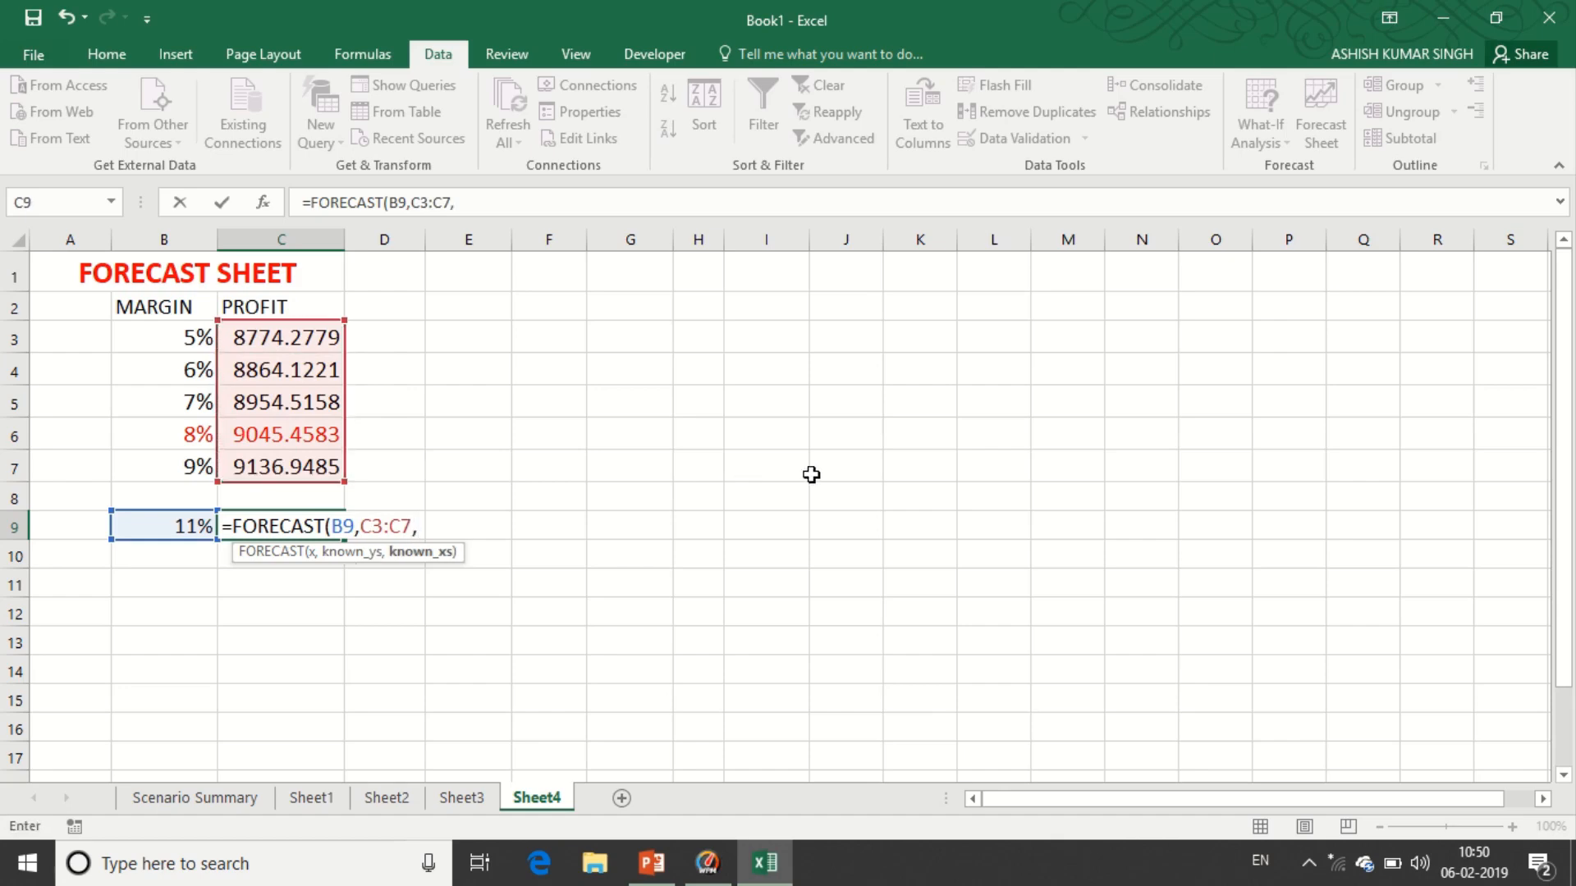
left_click_drag(147, 340, 189, 461)
type(")")
key("Return")
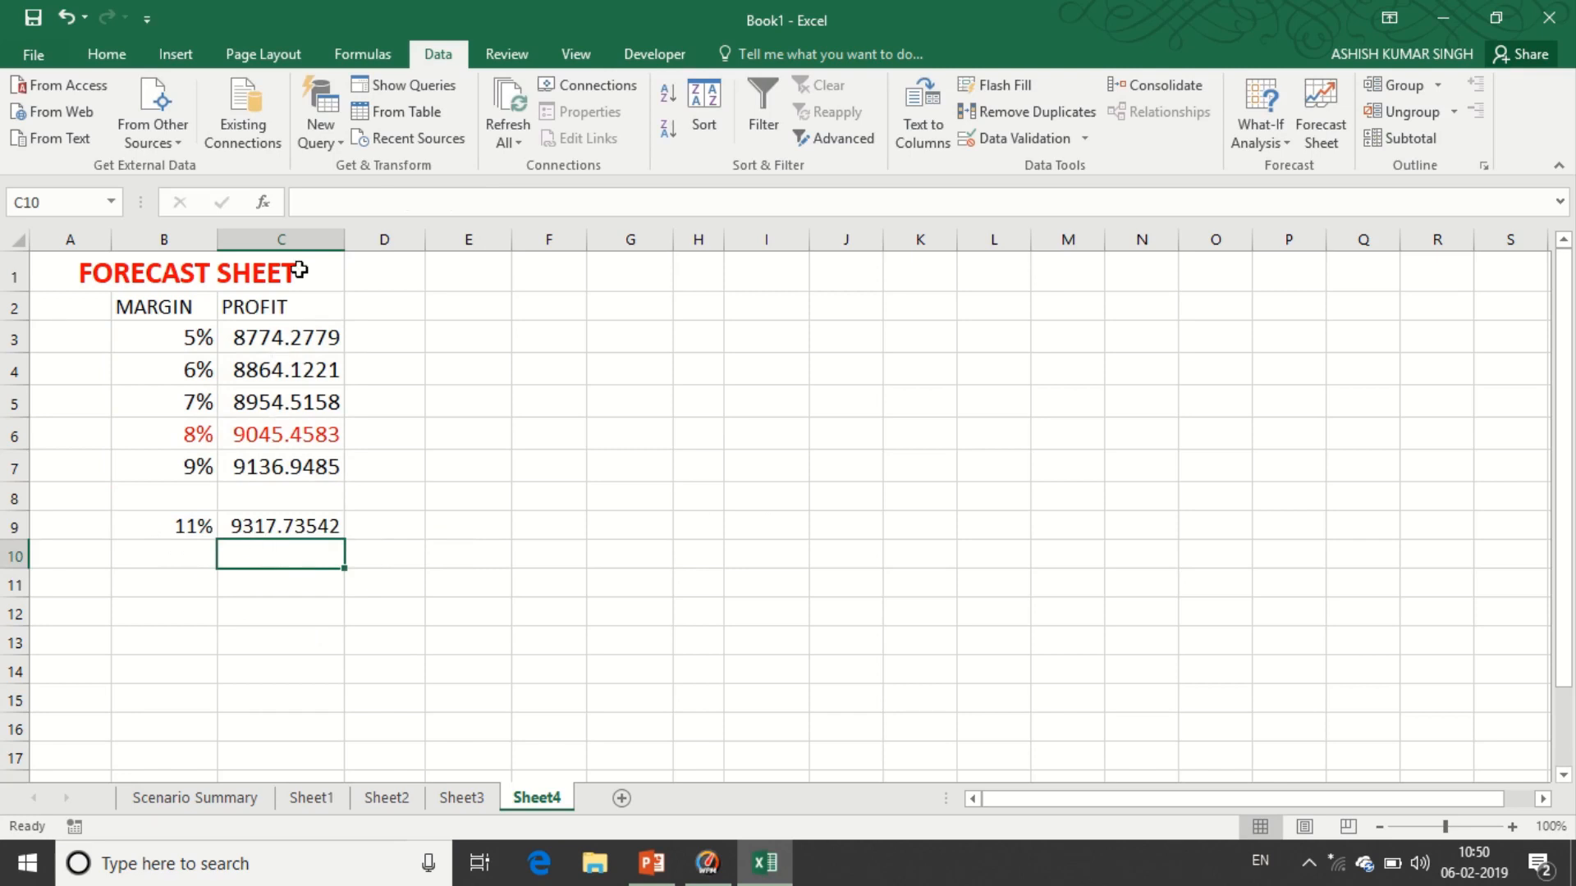
Format the PROFIT values in column C as Currency and select the forecast cell C9
left_click(313, 235)
left_click(96, 54)
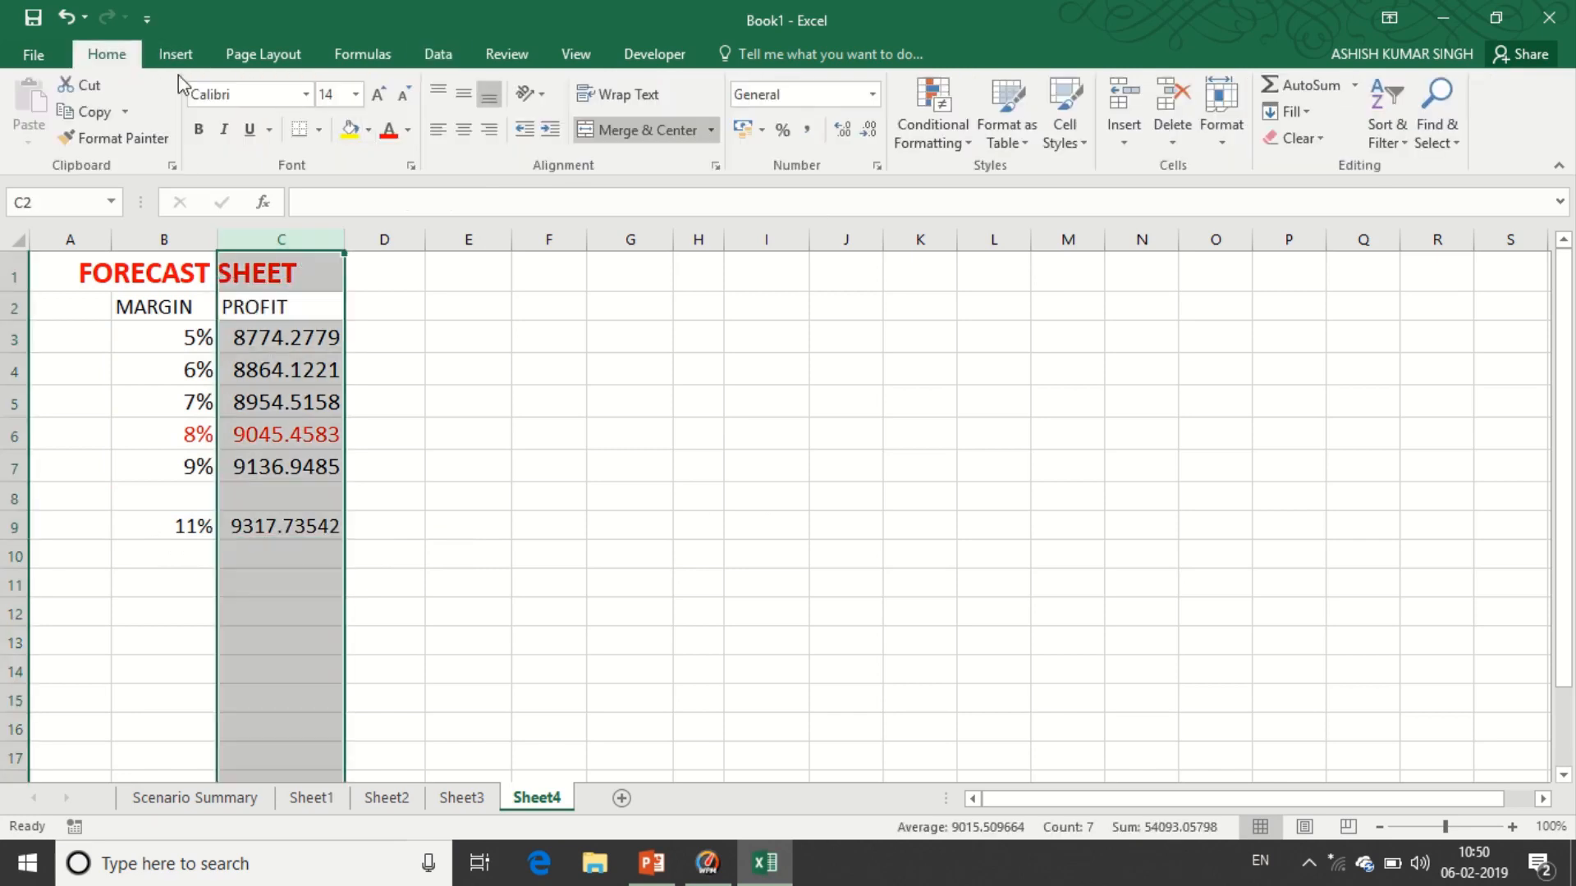
left_click(872, 95)
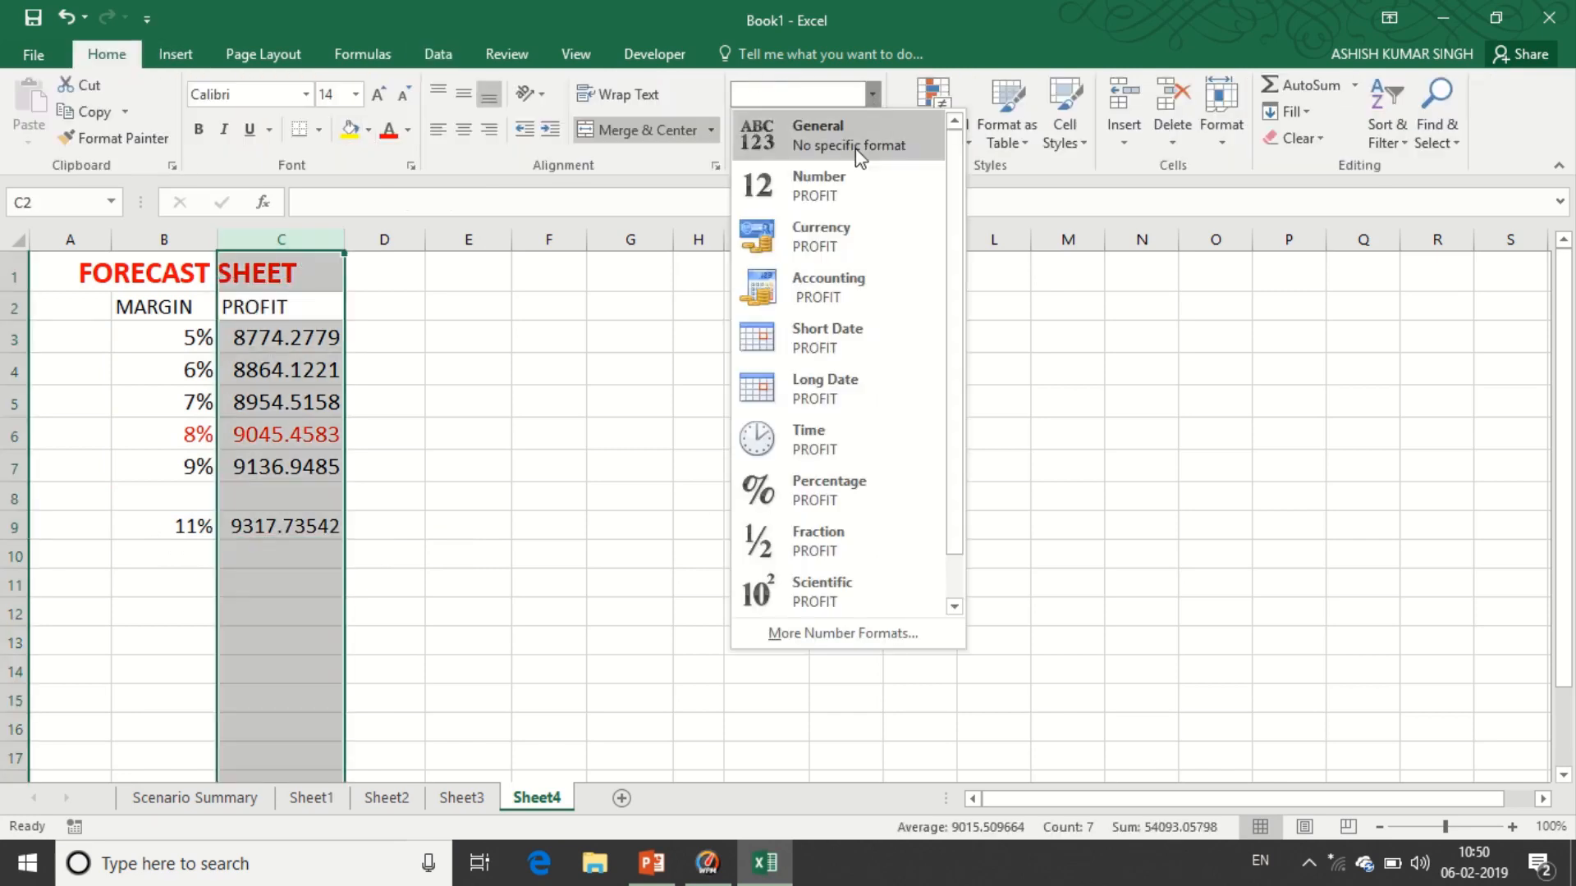
left_click(826, 229)
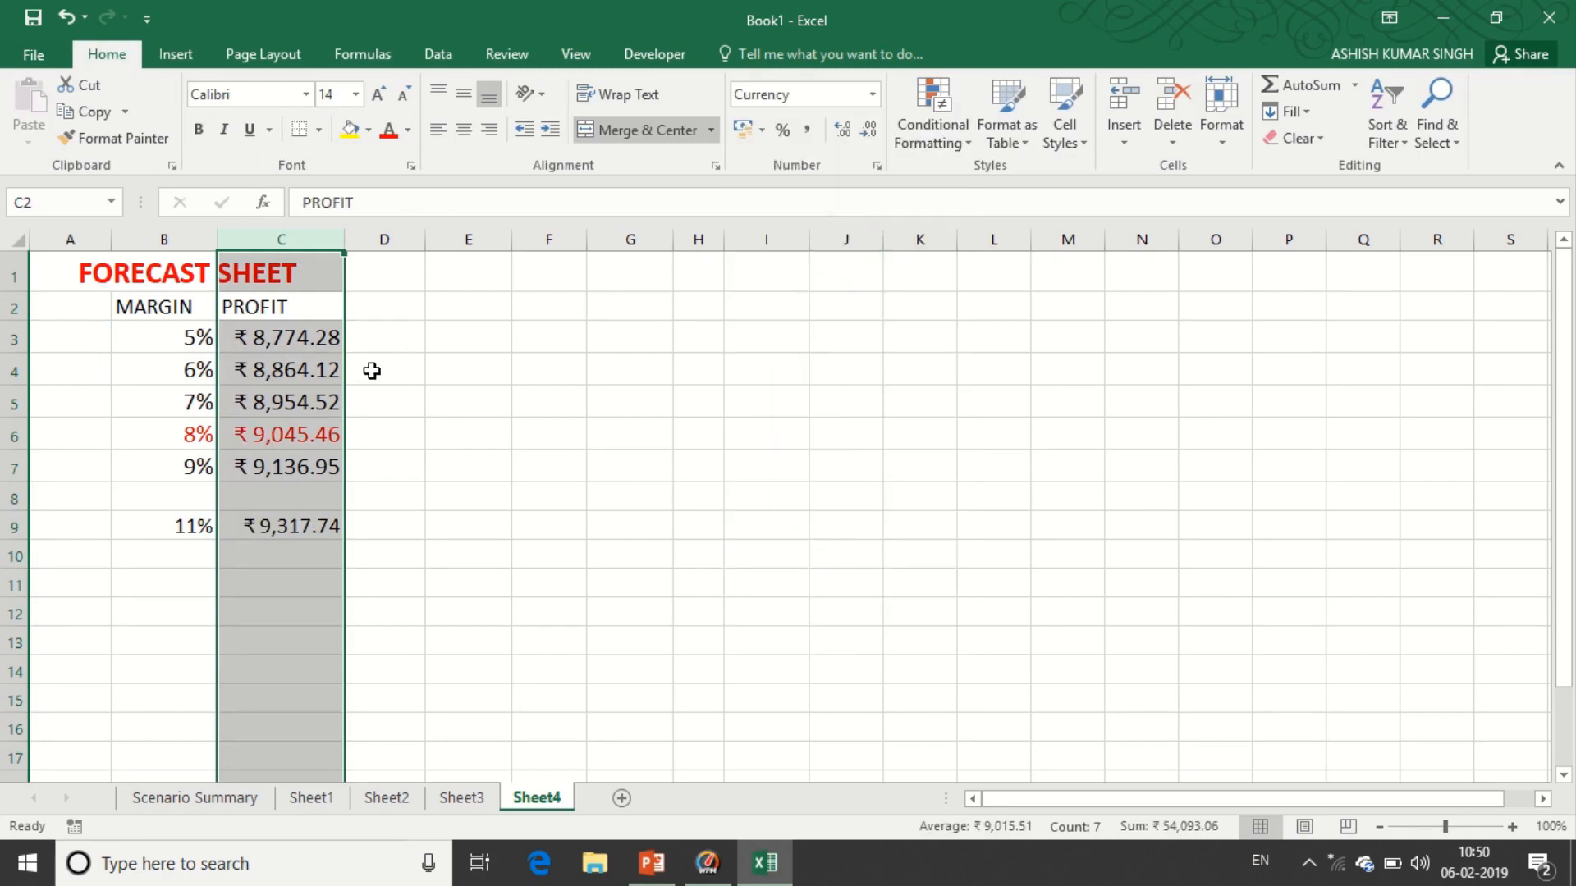
left_click(374, 474)
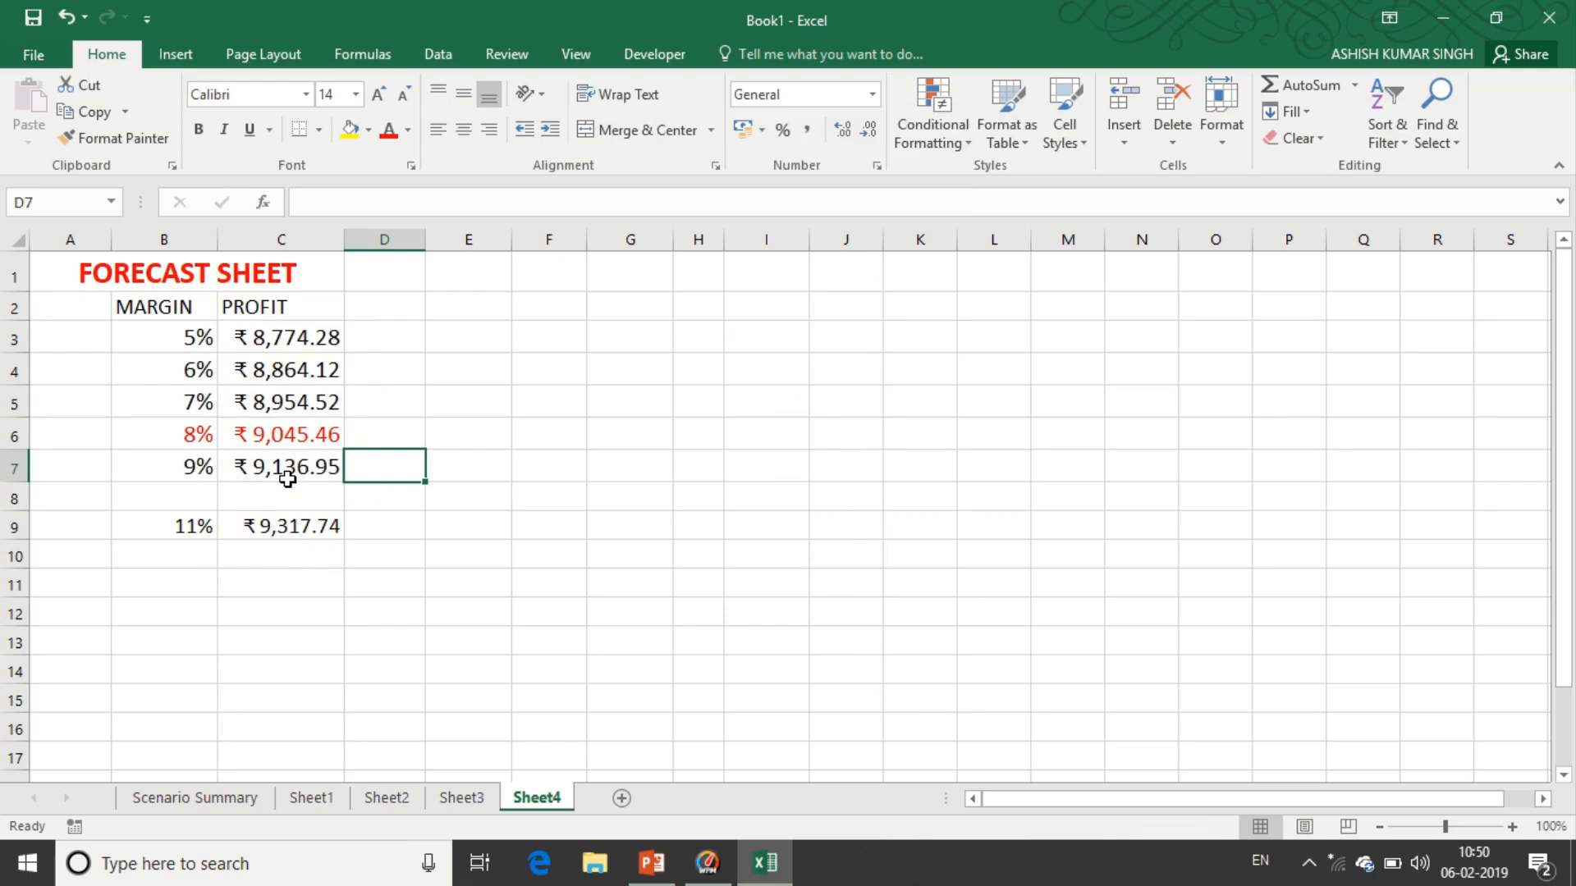
left_click(270, 532)
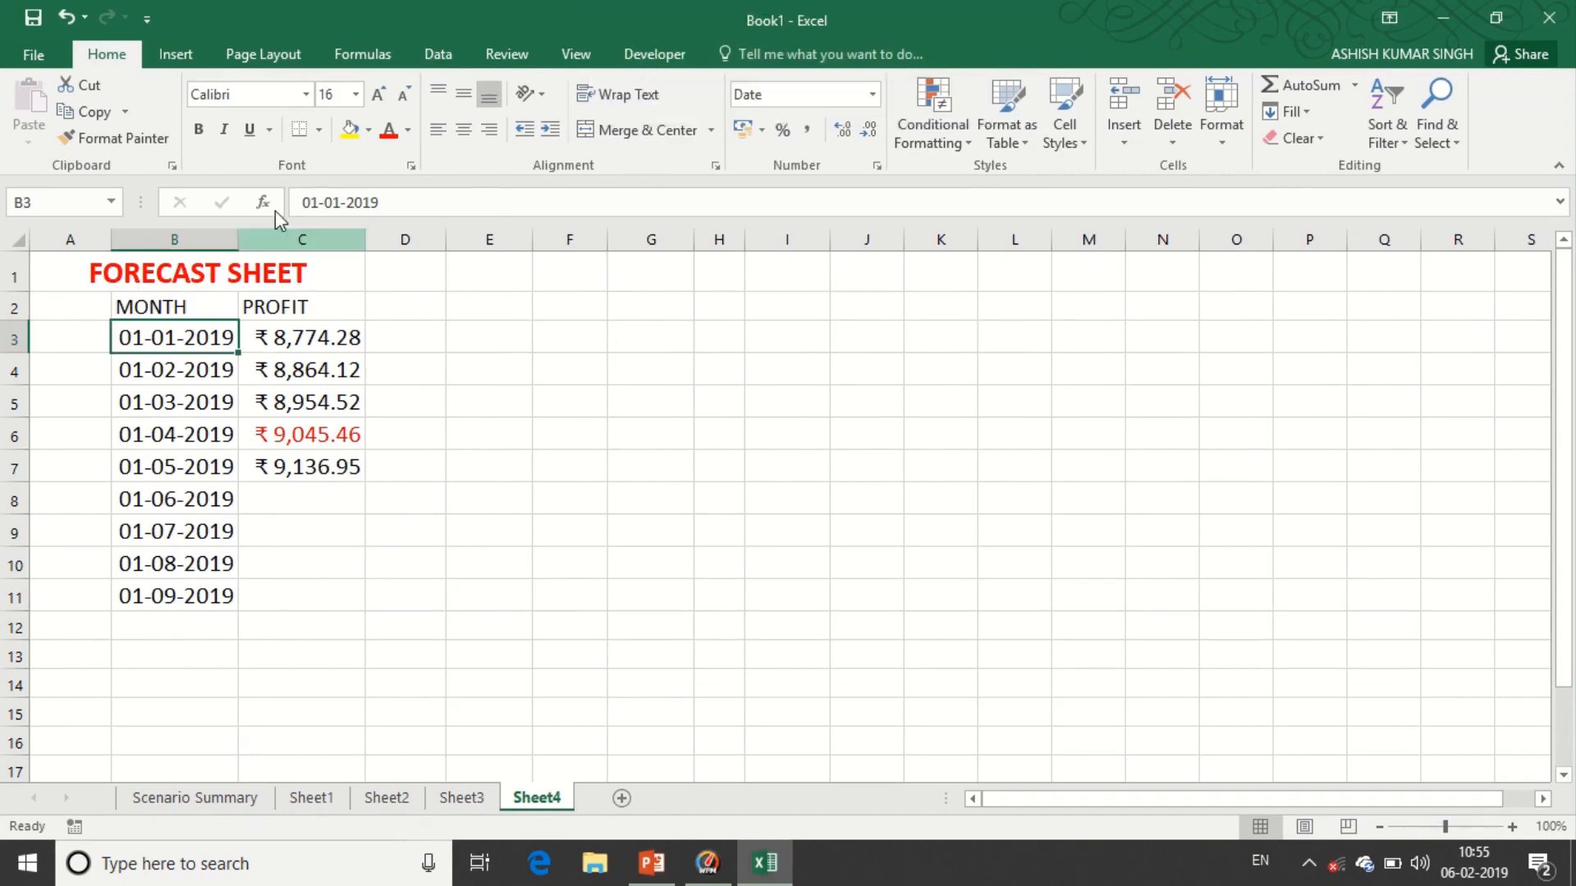
Create a forecast worksheet from the MONTH and PROFIT data, using a column chart
left_click(435, 57)
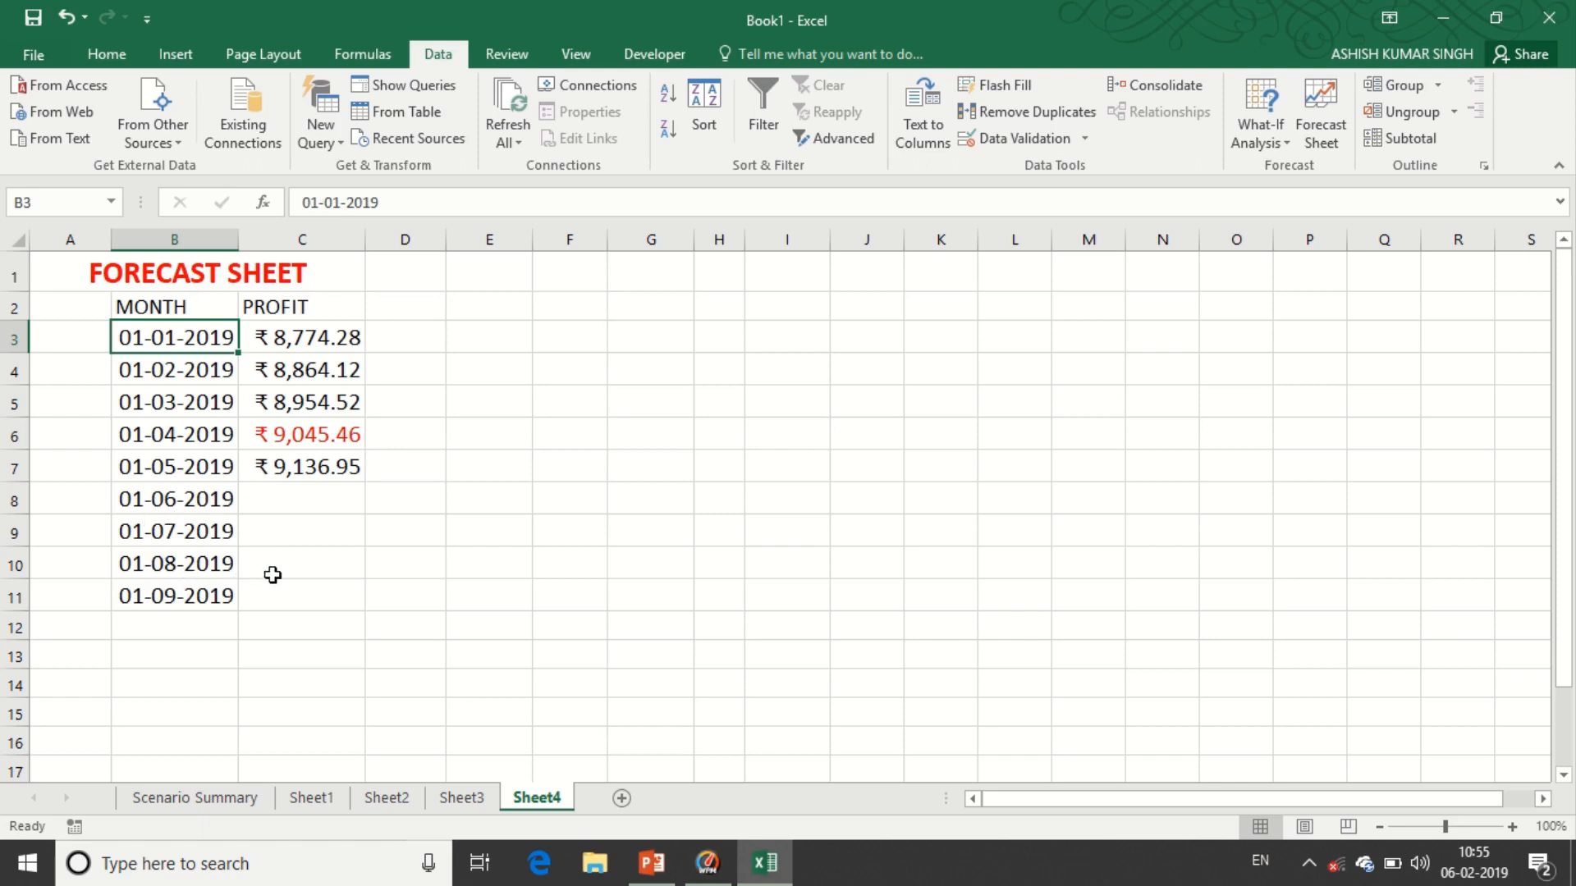
left_click(281, 498)
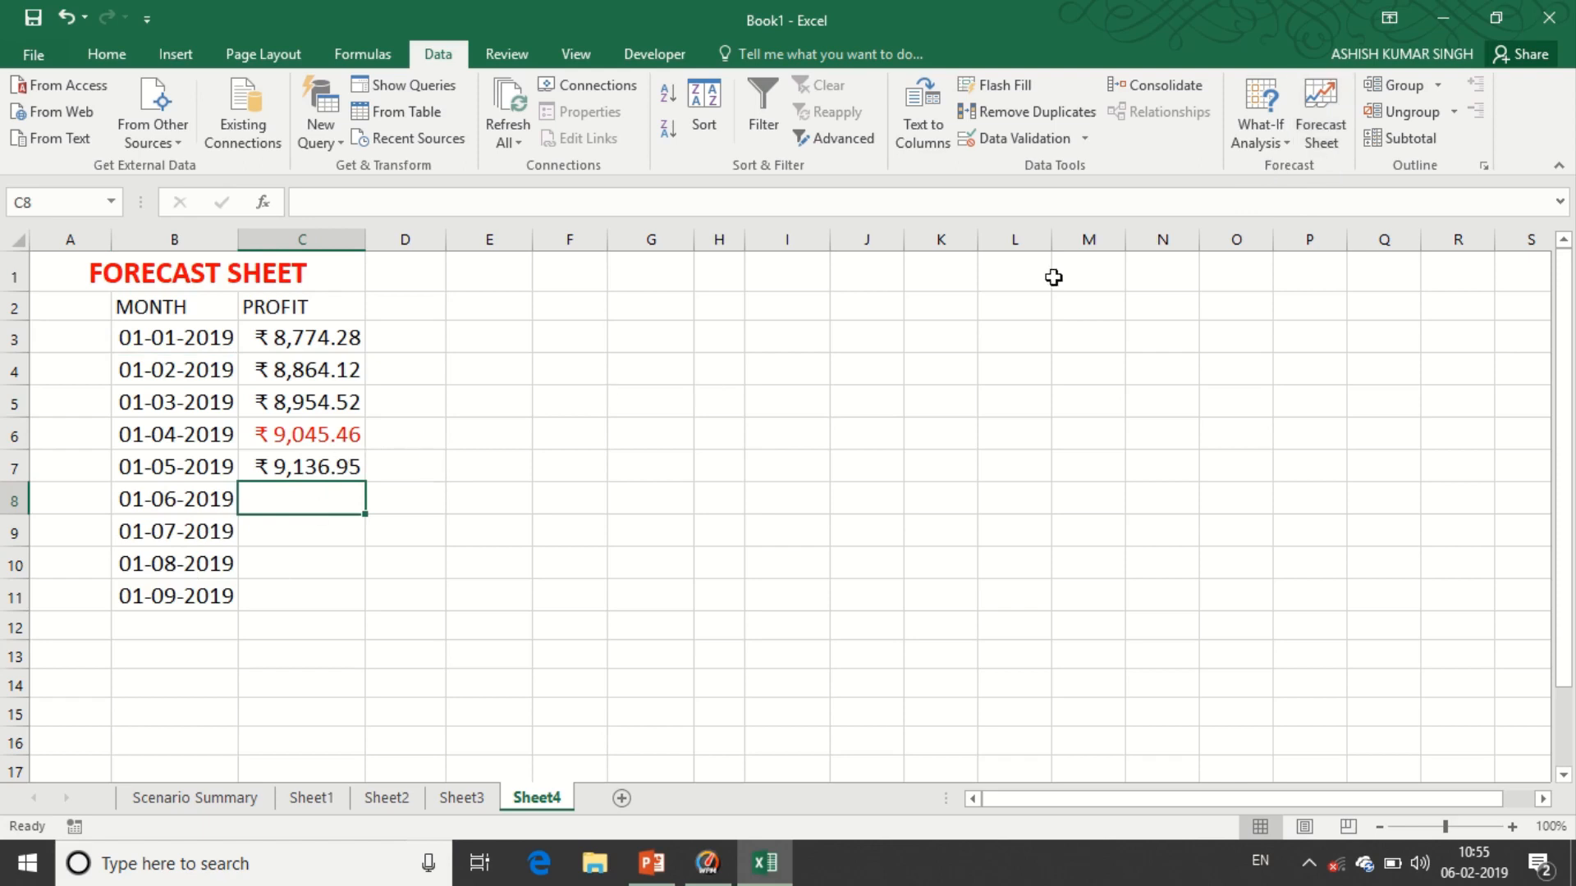
left_click(1323, 149)
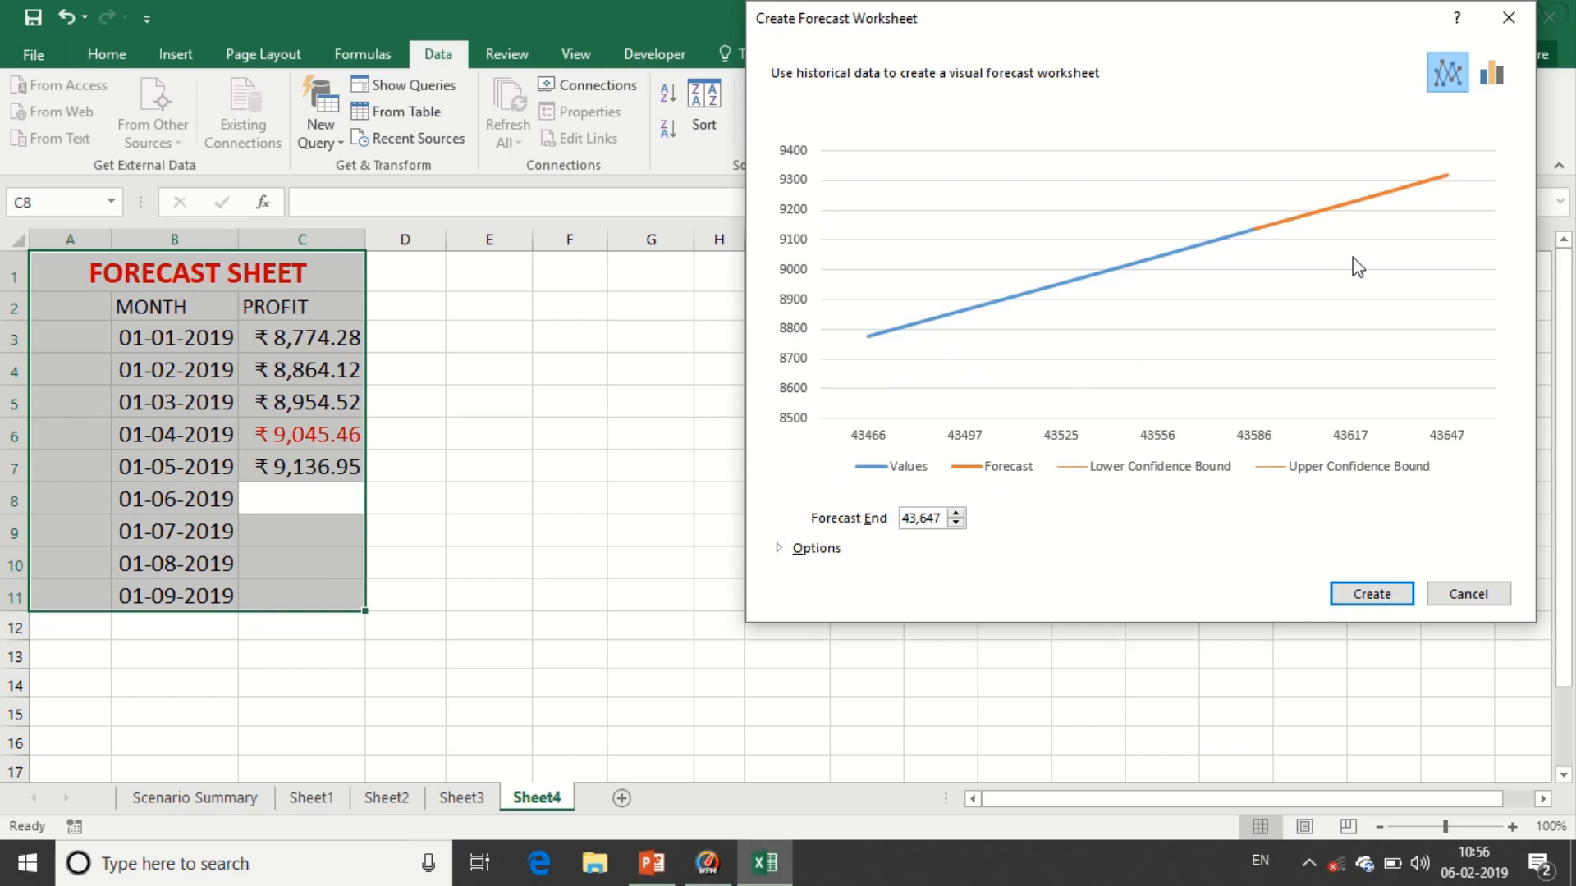
left_click(1495, 79)
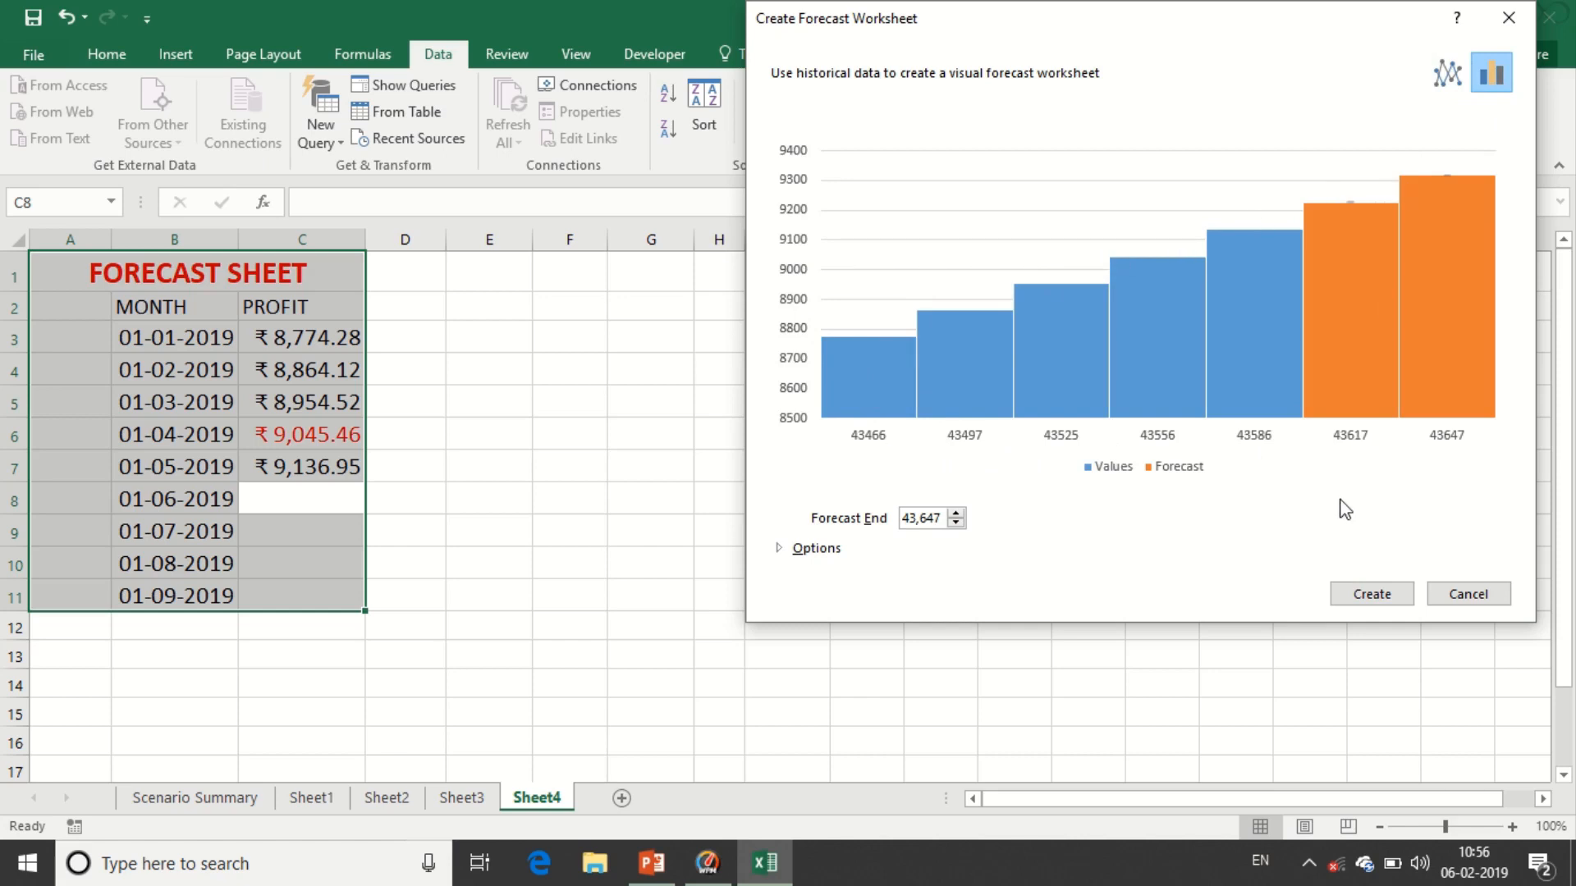
left_click(1369, 594)
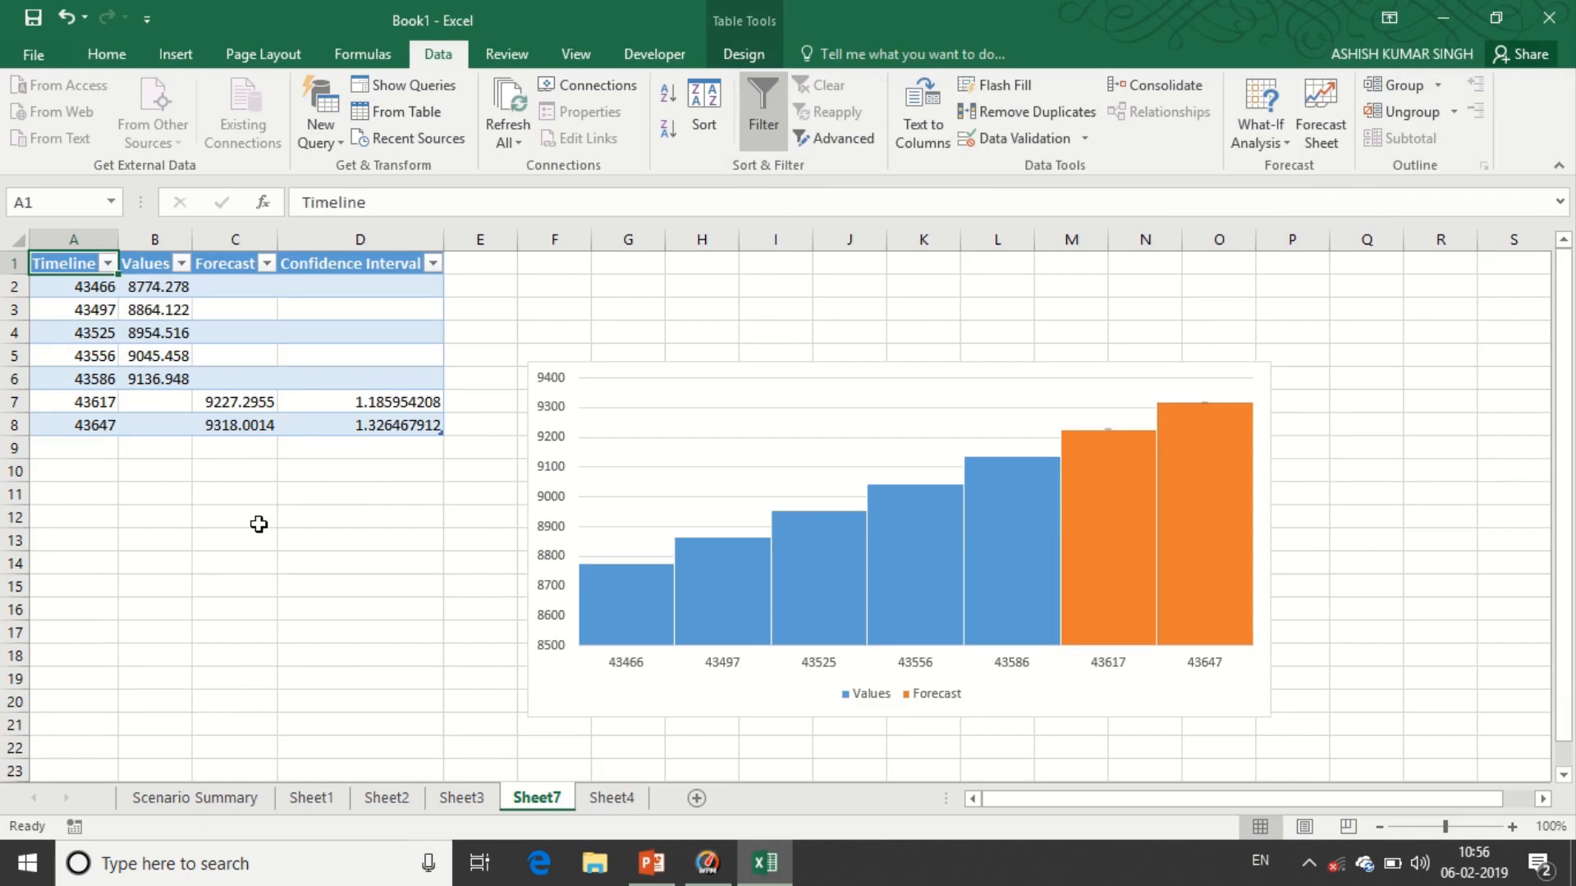
Format the Timeline column of the new forecast table in Sheet7 as Short Date
left_click(82, 228)
left_click(107, 54)
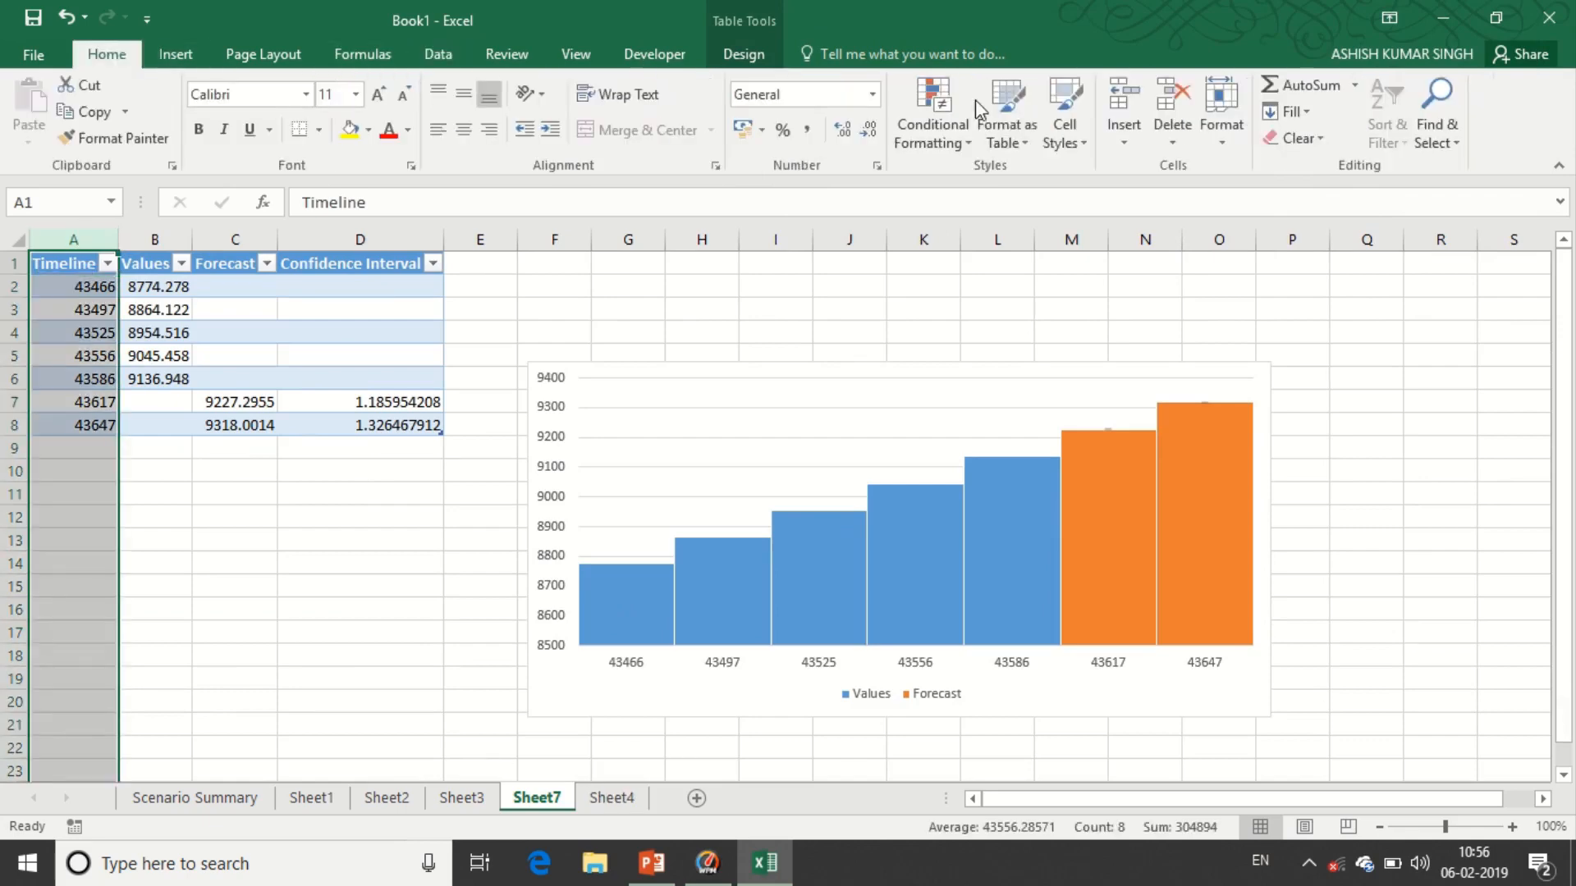
left_click(872, 95)
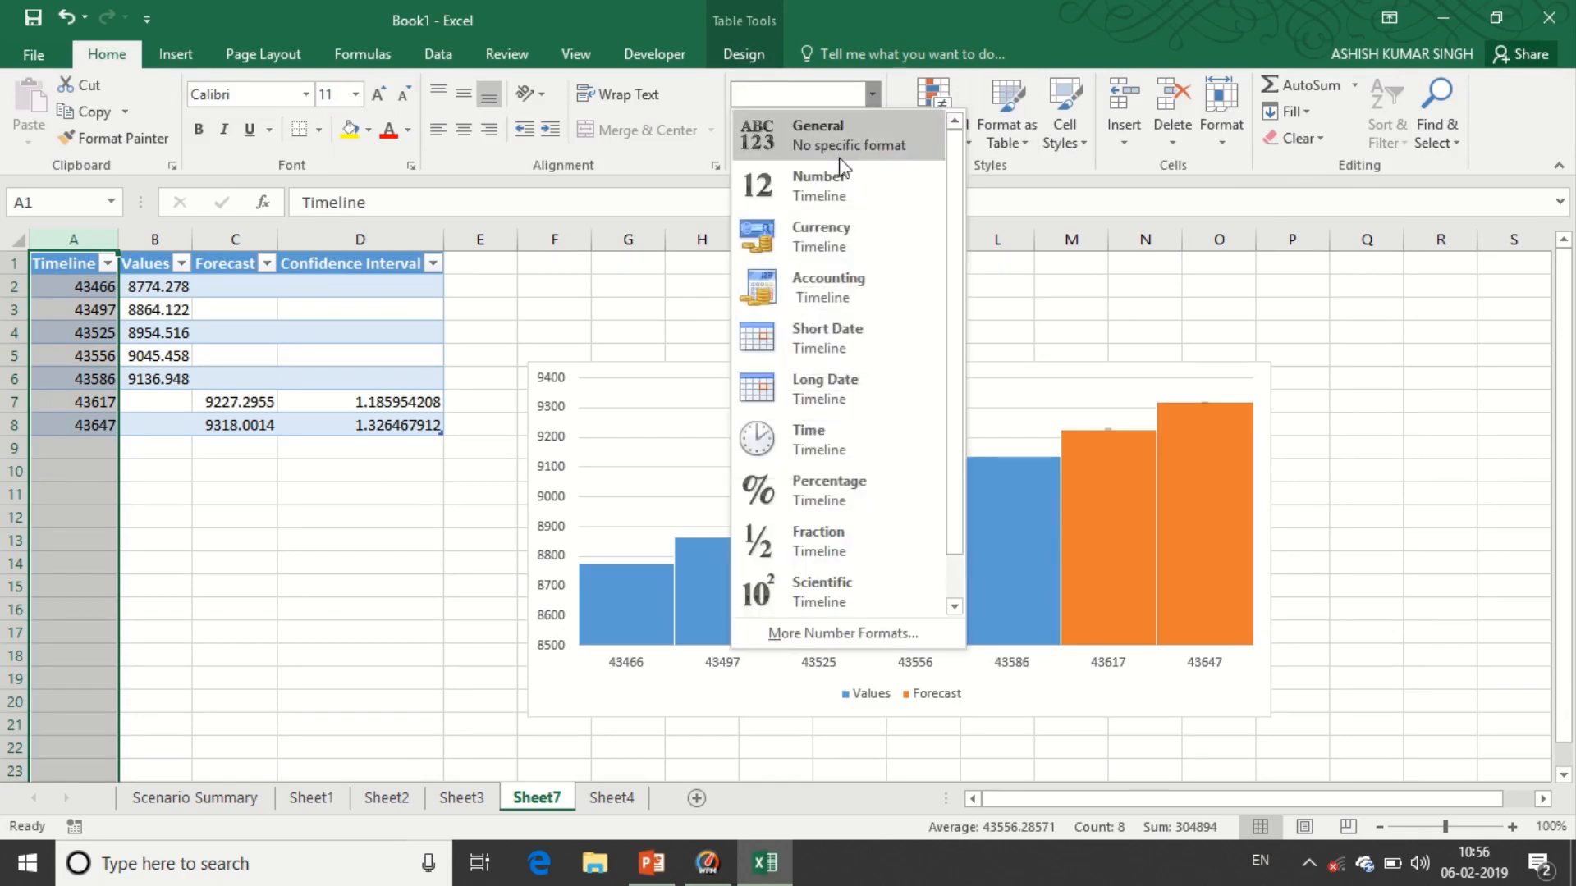
left_click(810, 336)
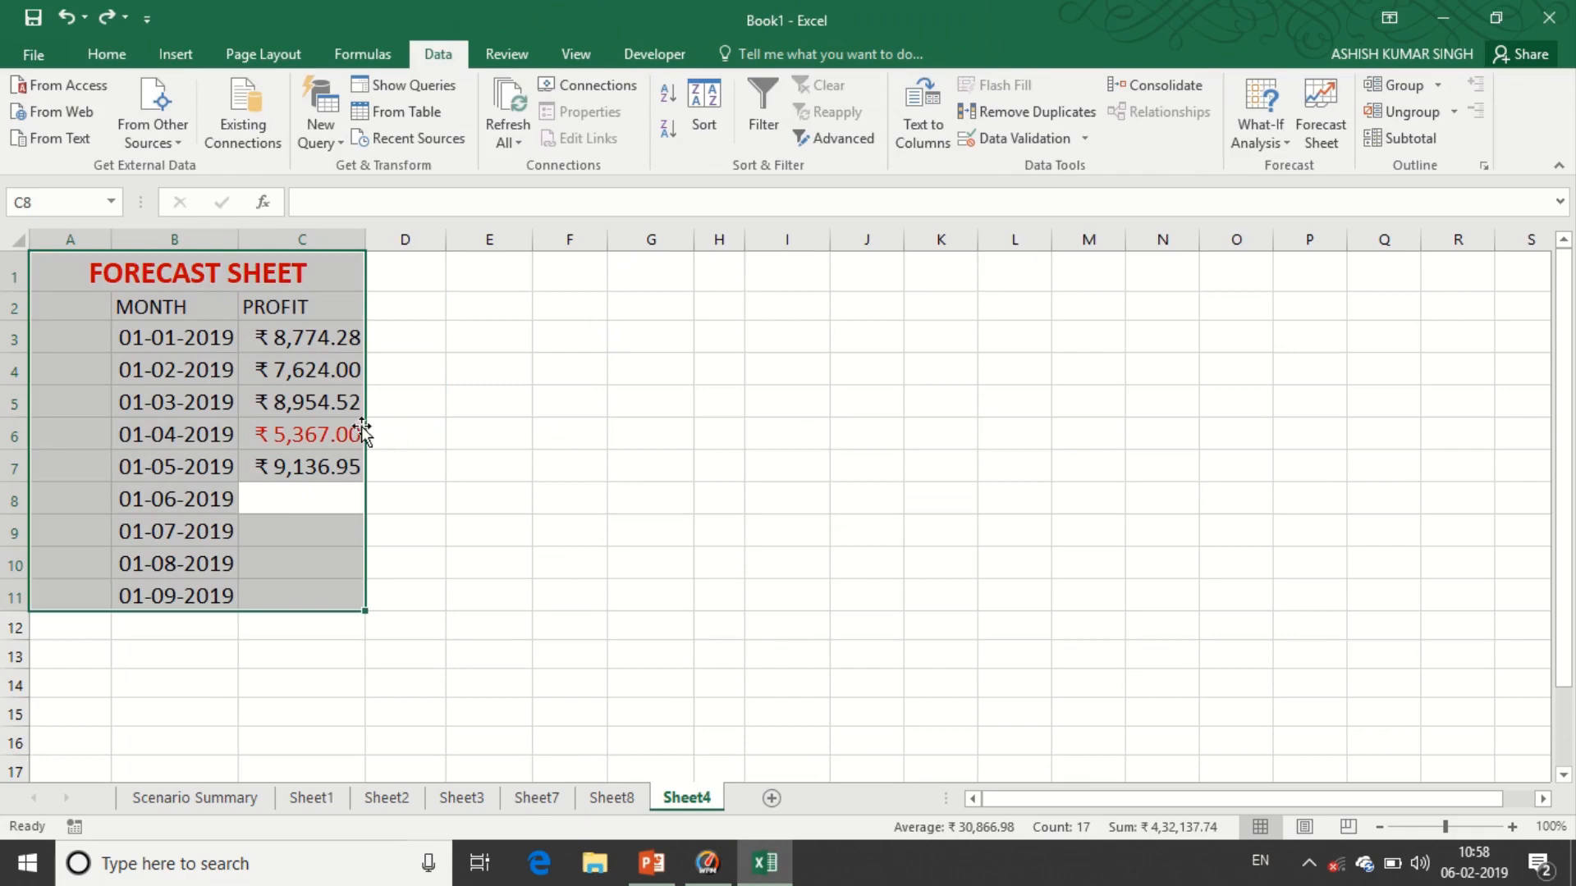
Create a line-chart forecast worksheet from the updated MONTH and PROFIT data in Sheet4, with the forecast ending at 43,709
left_click(314, 373)
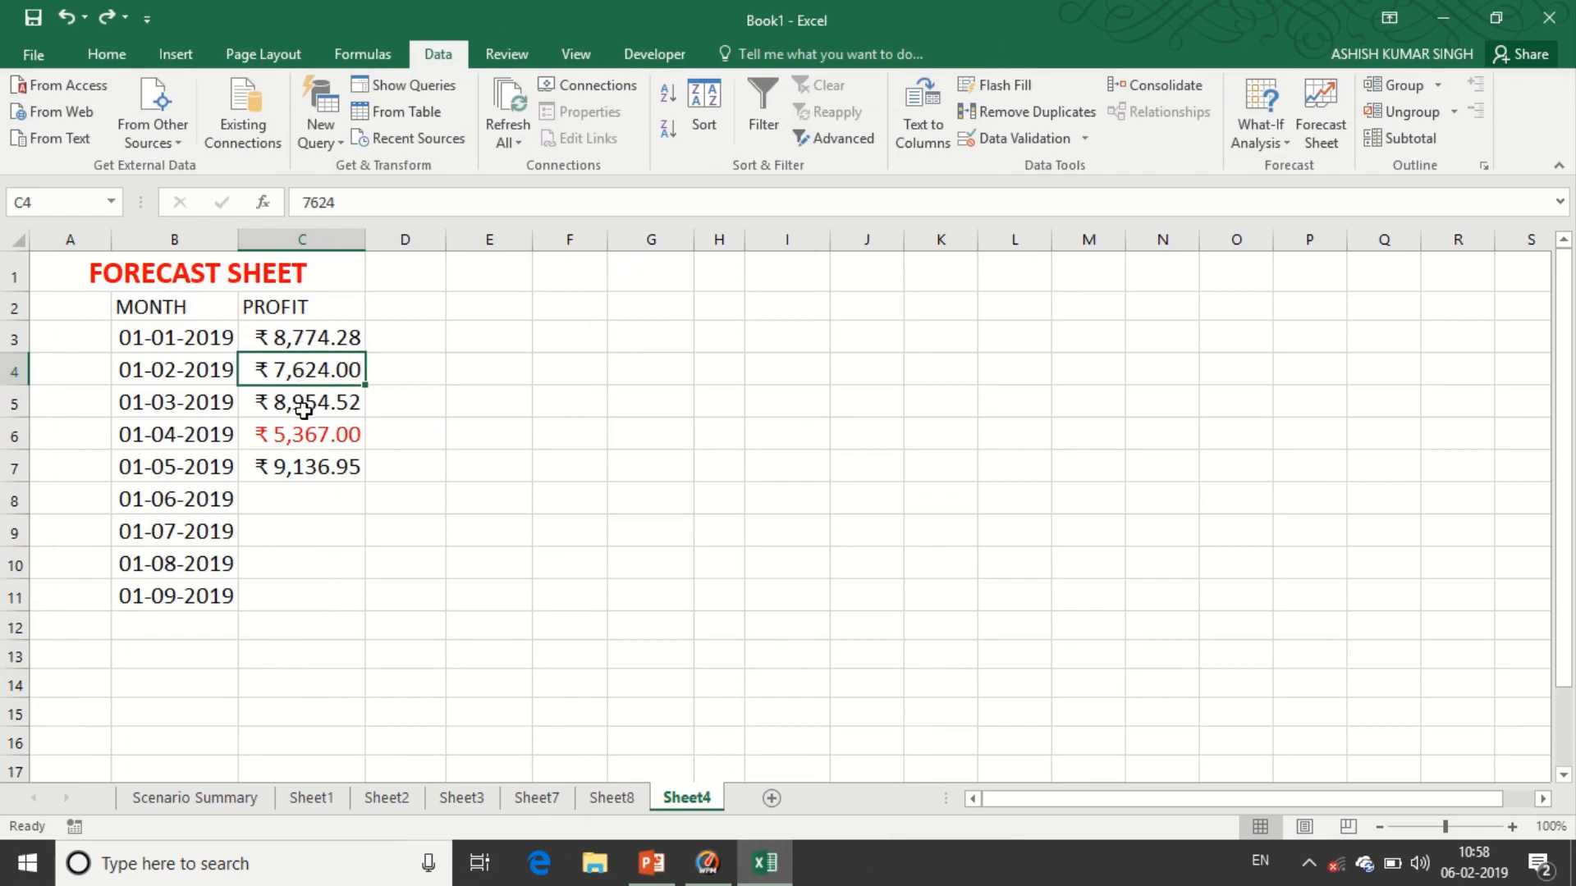
left_click(306, 495)
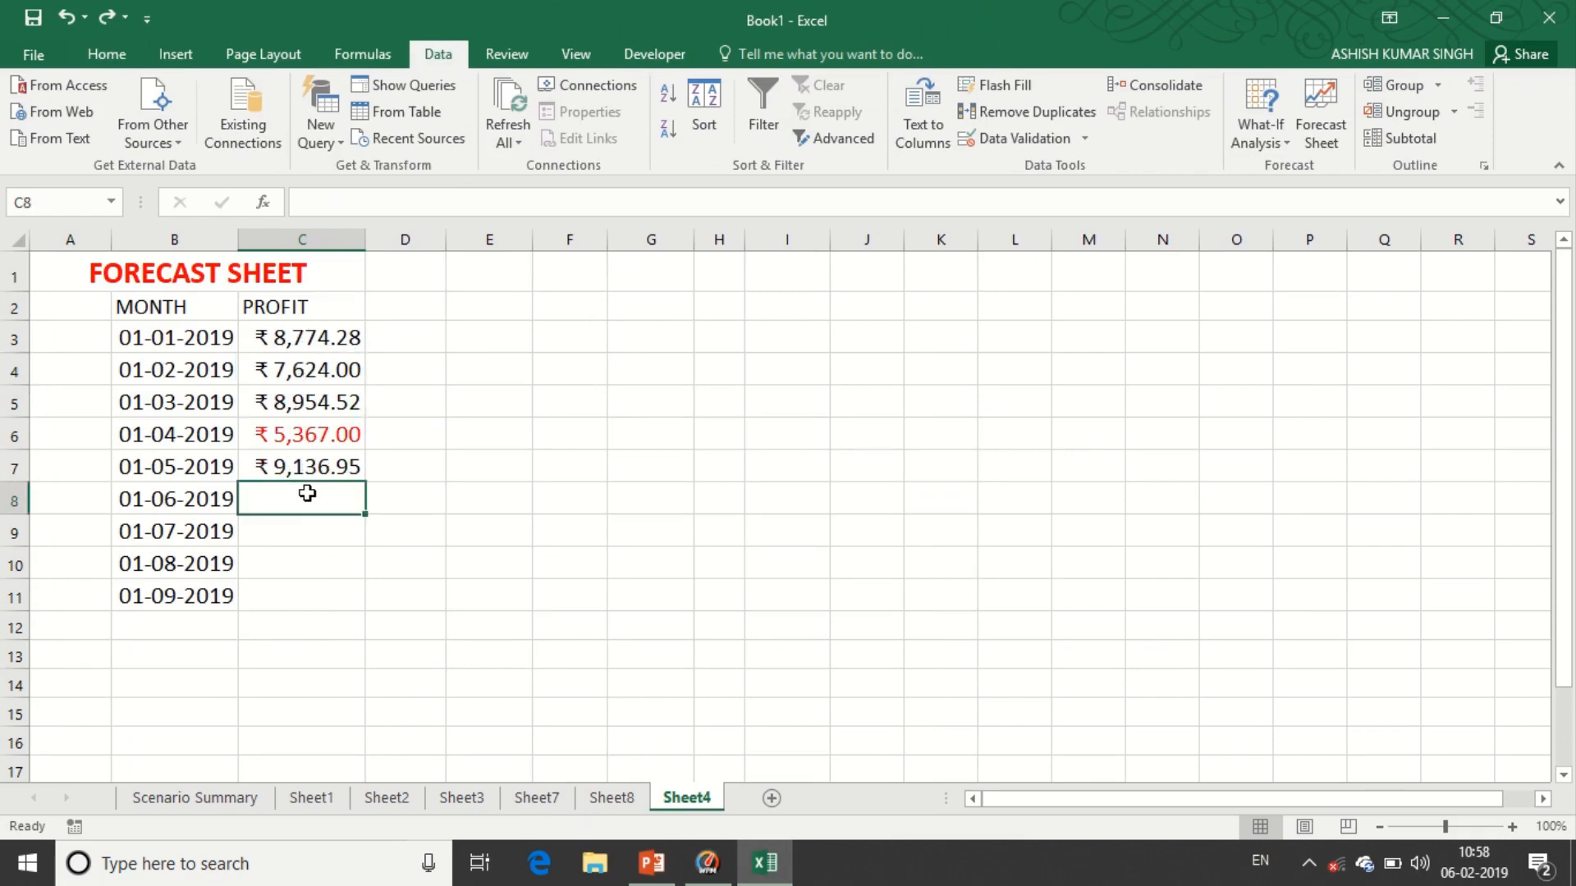
left_click(1335, 136)
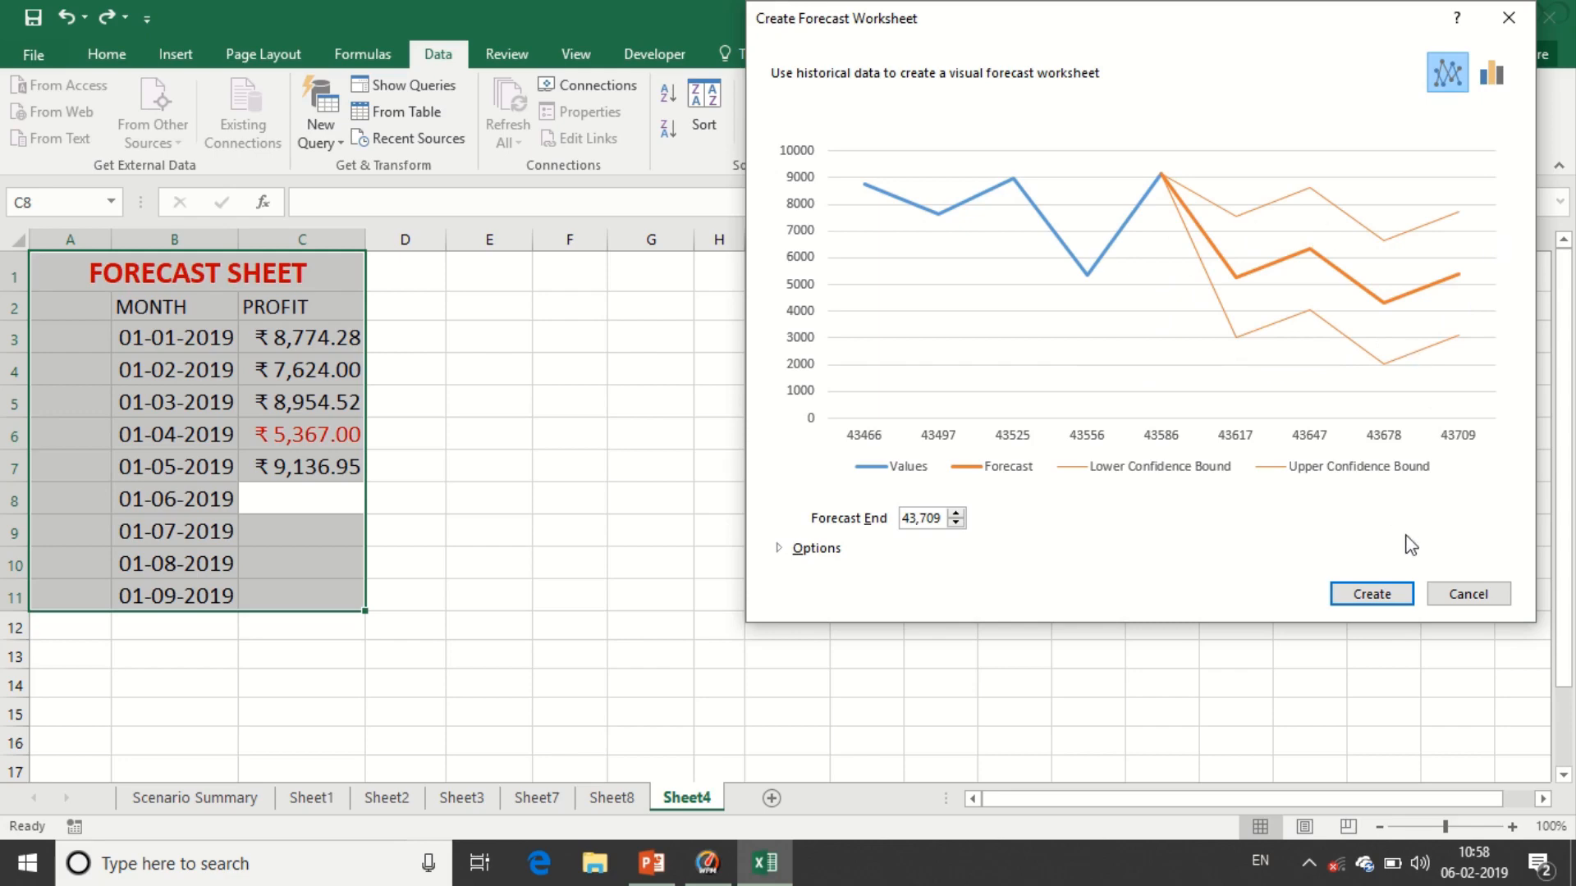
left_click(1369, 595)
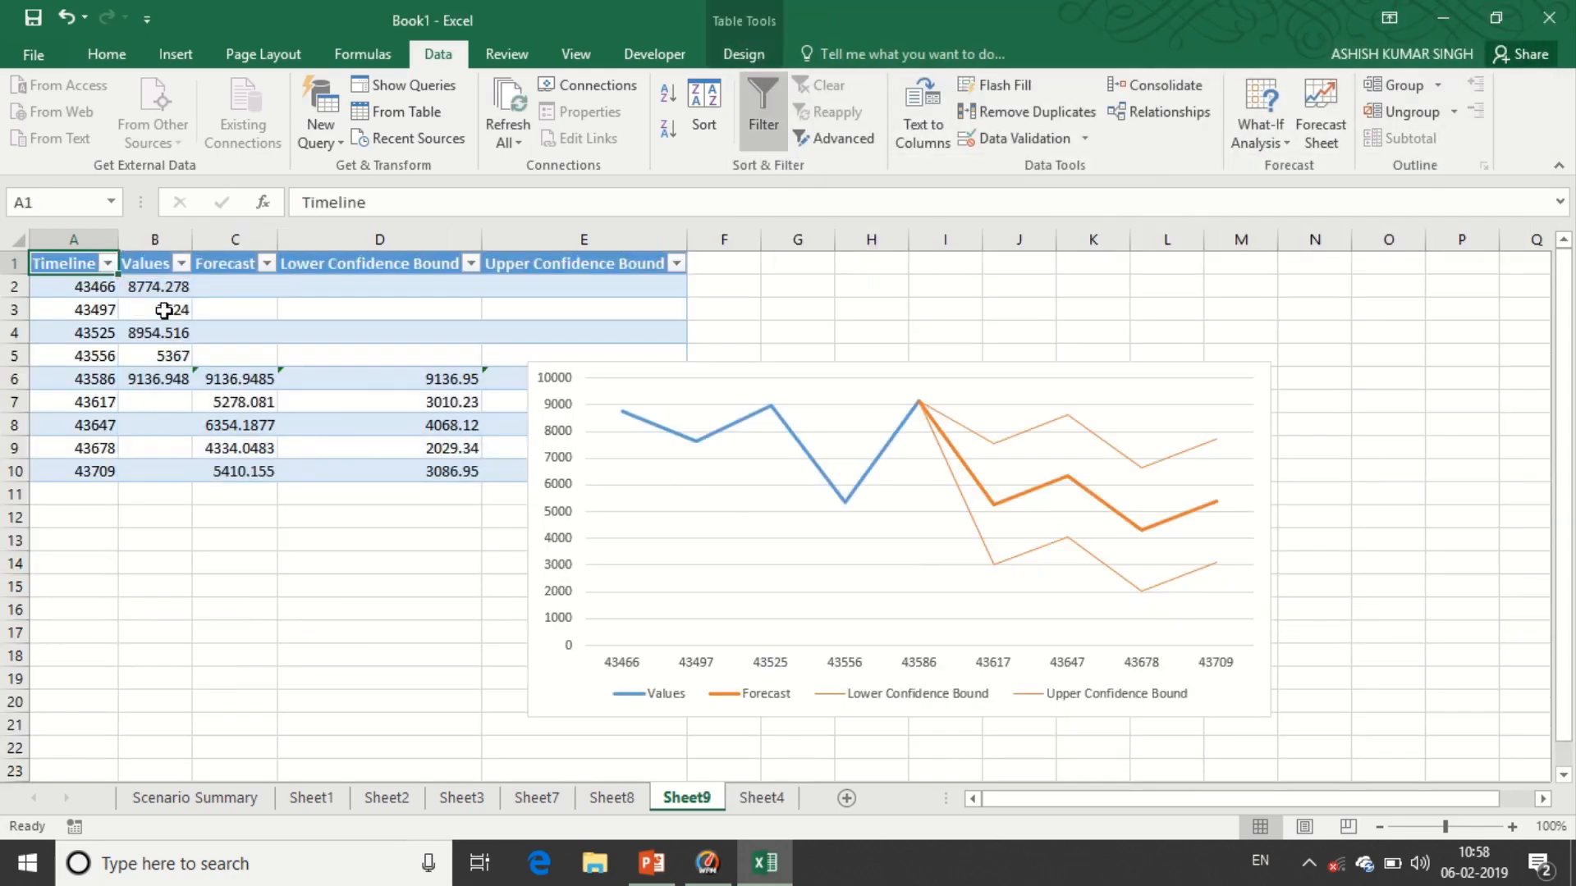
Format the Timeline column of the forecast table in Sheet9 as Short Date and return to the data and forecast tools
left_click(90, 236)
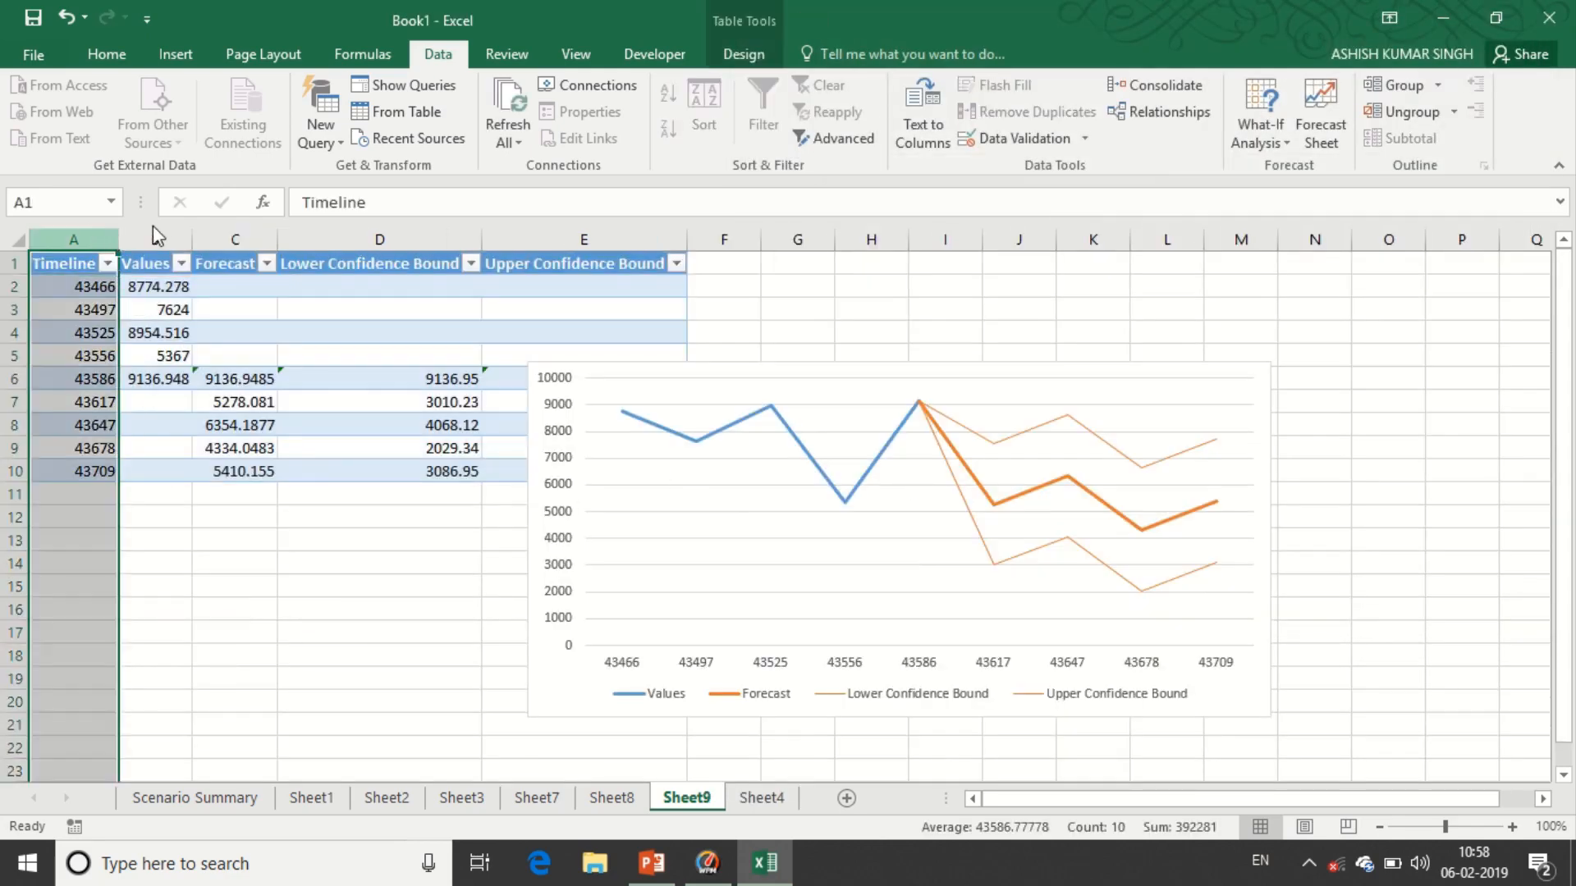
left_click(107, 54)
left_click(873, 95)
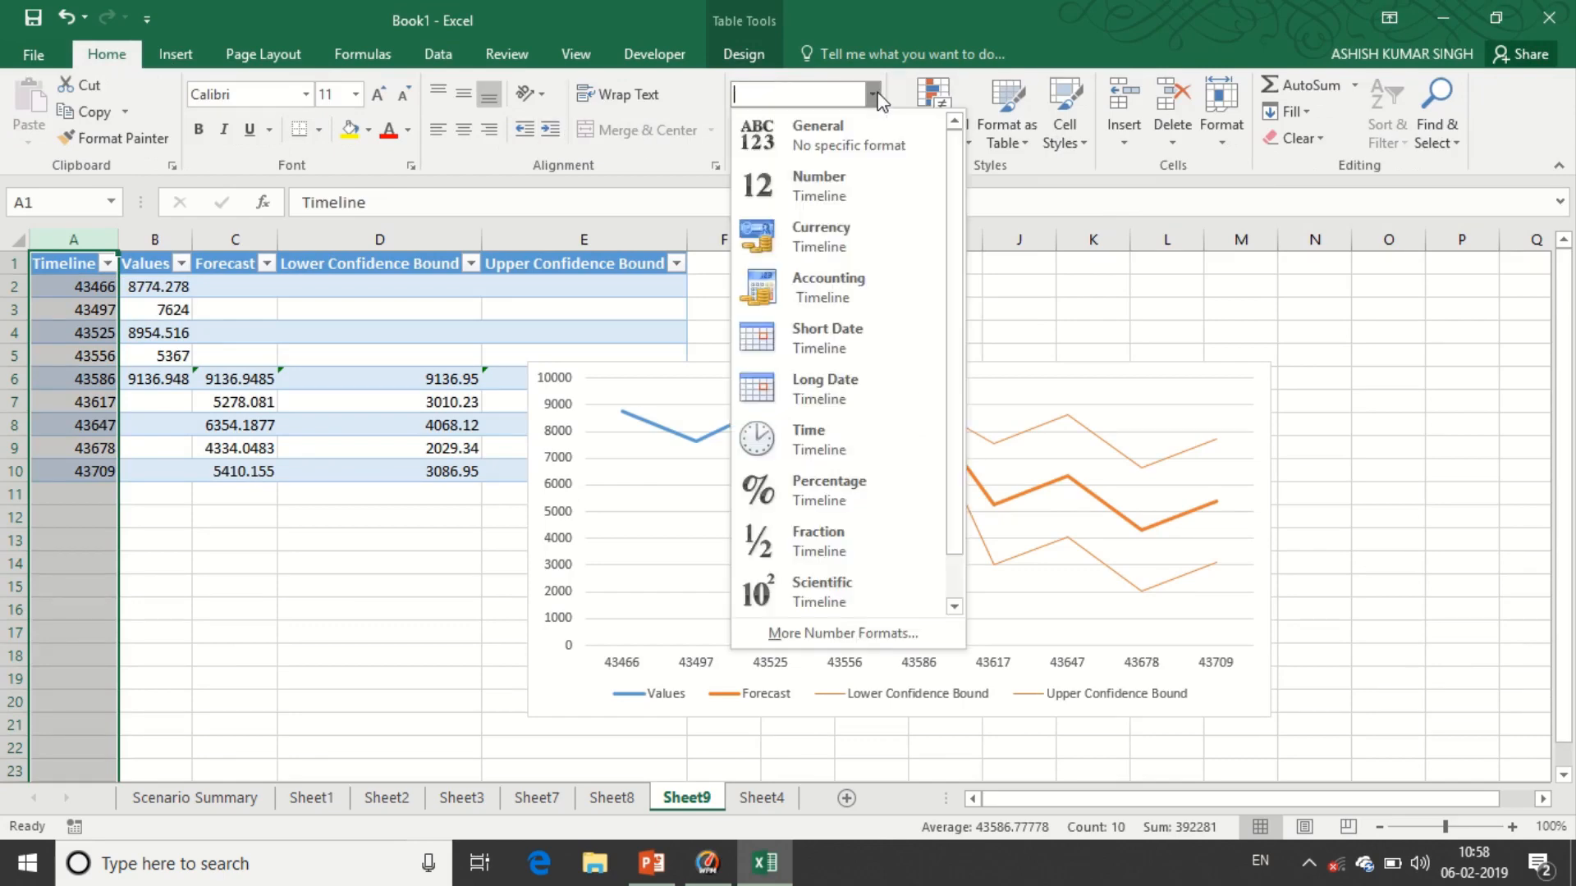
left_click(816, 332)
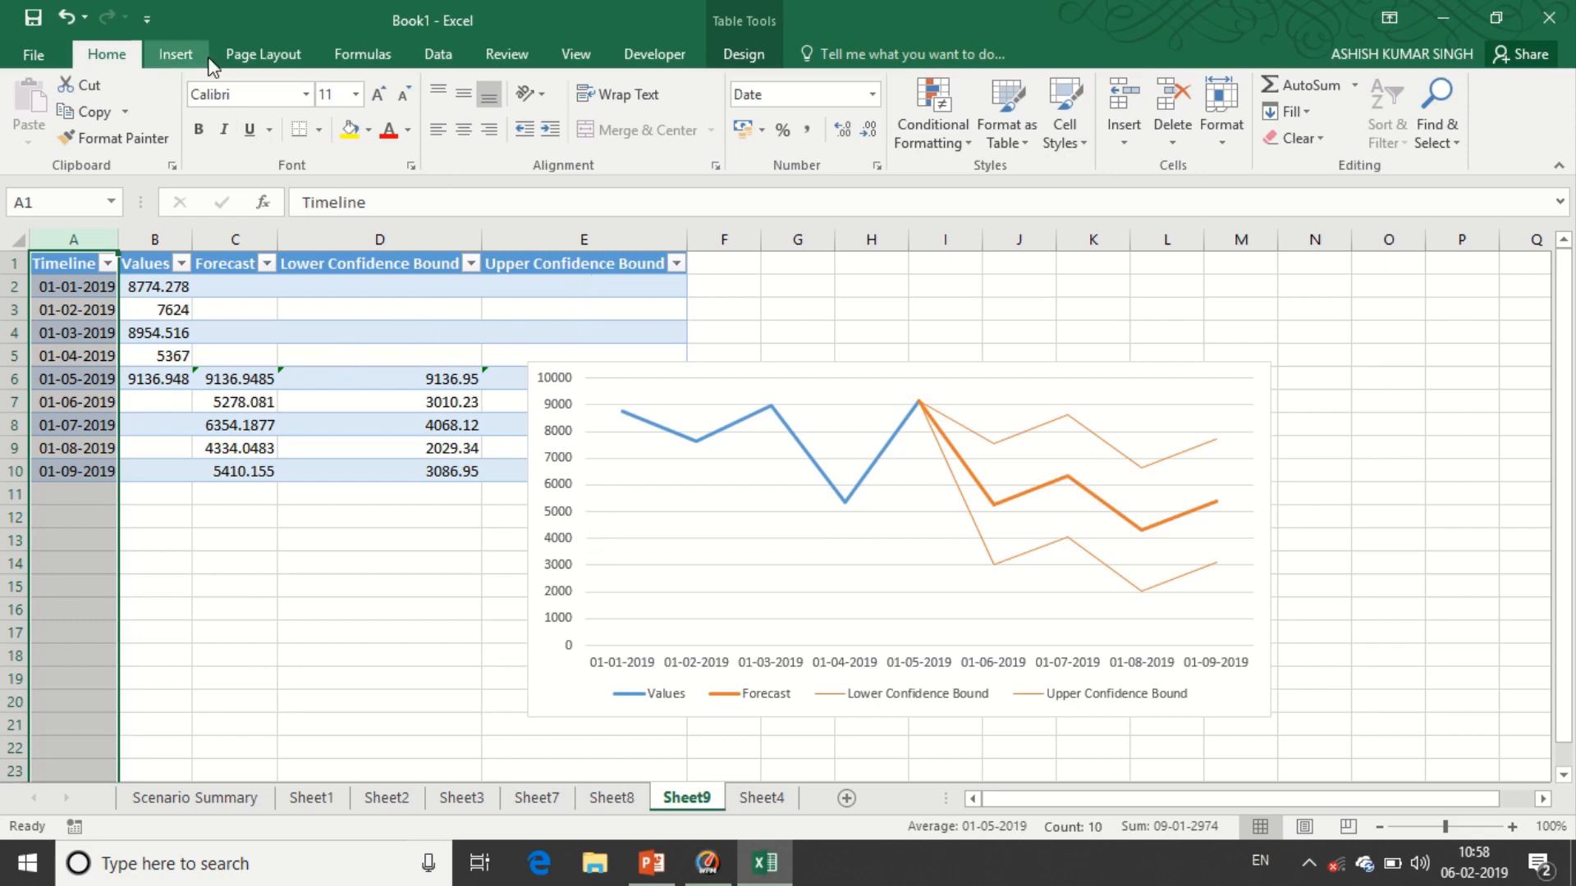
left_click(438, 54)
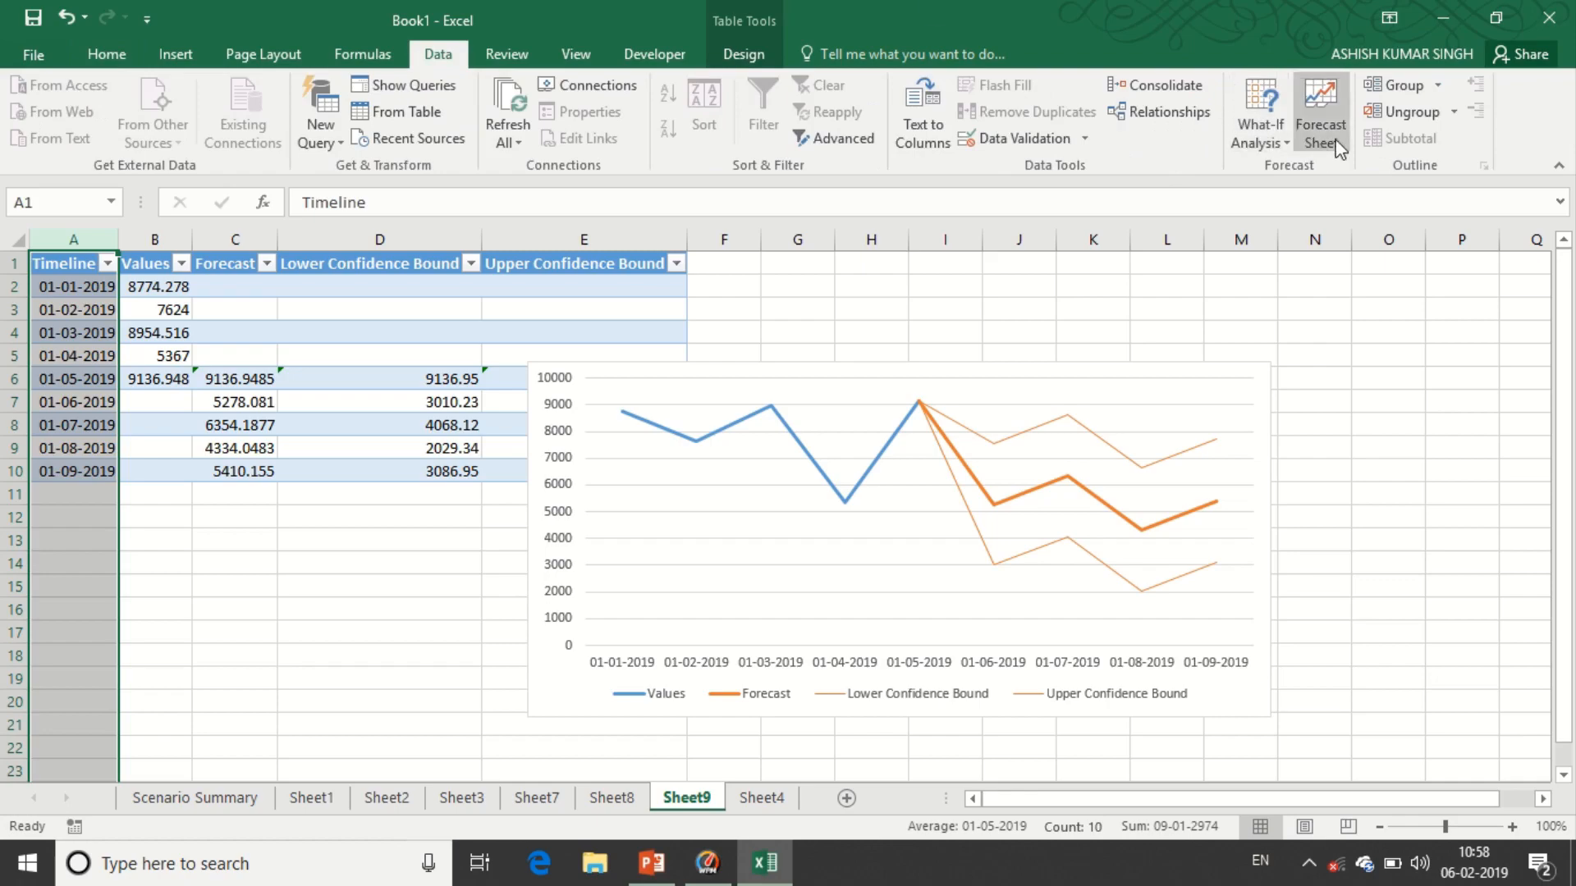